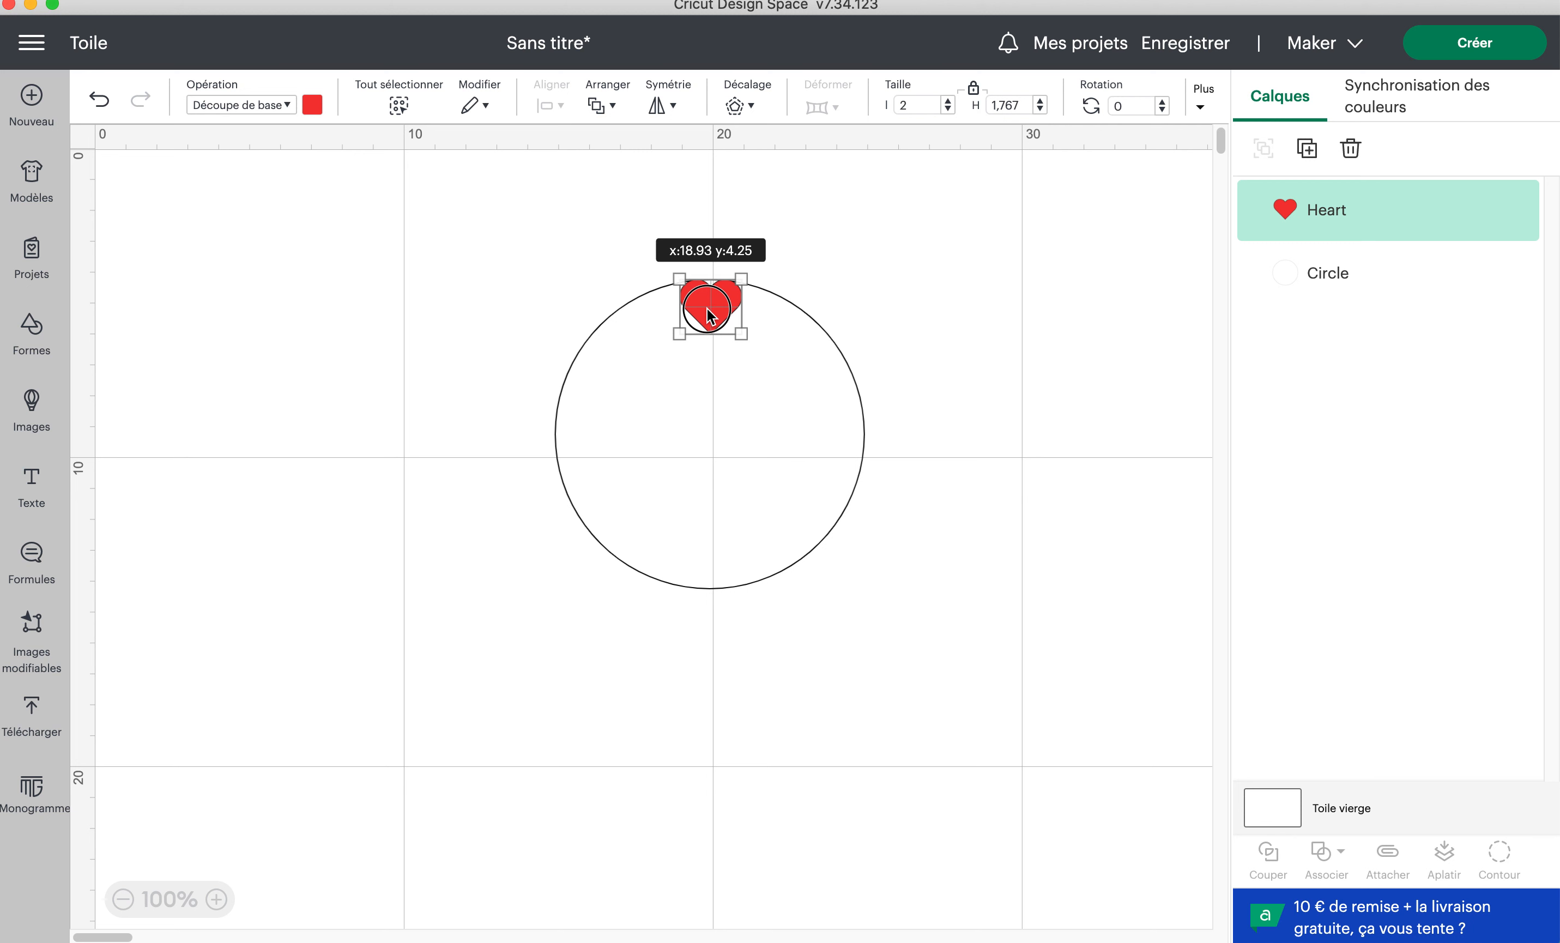
- Duplicate the red heart, place the copy left of the circle, and flip it vertically
click(1307, 148)
drag(168, 214, 457, 314)
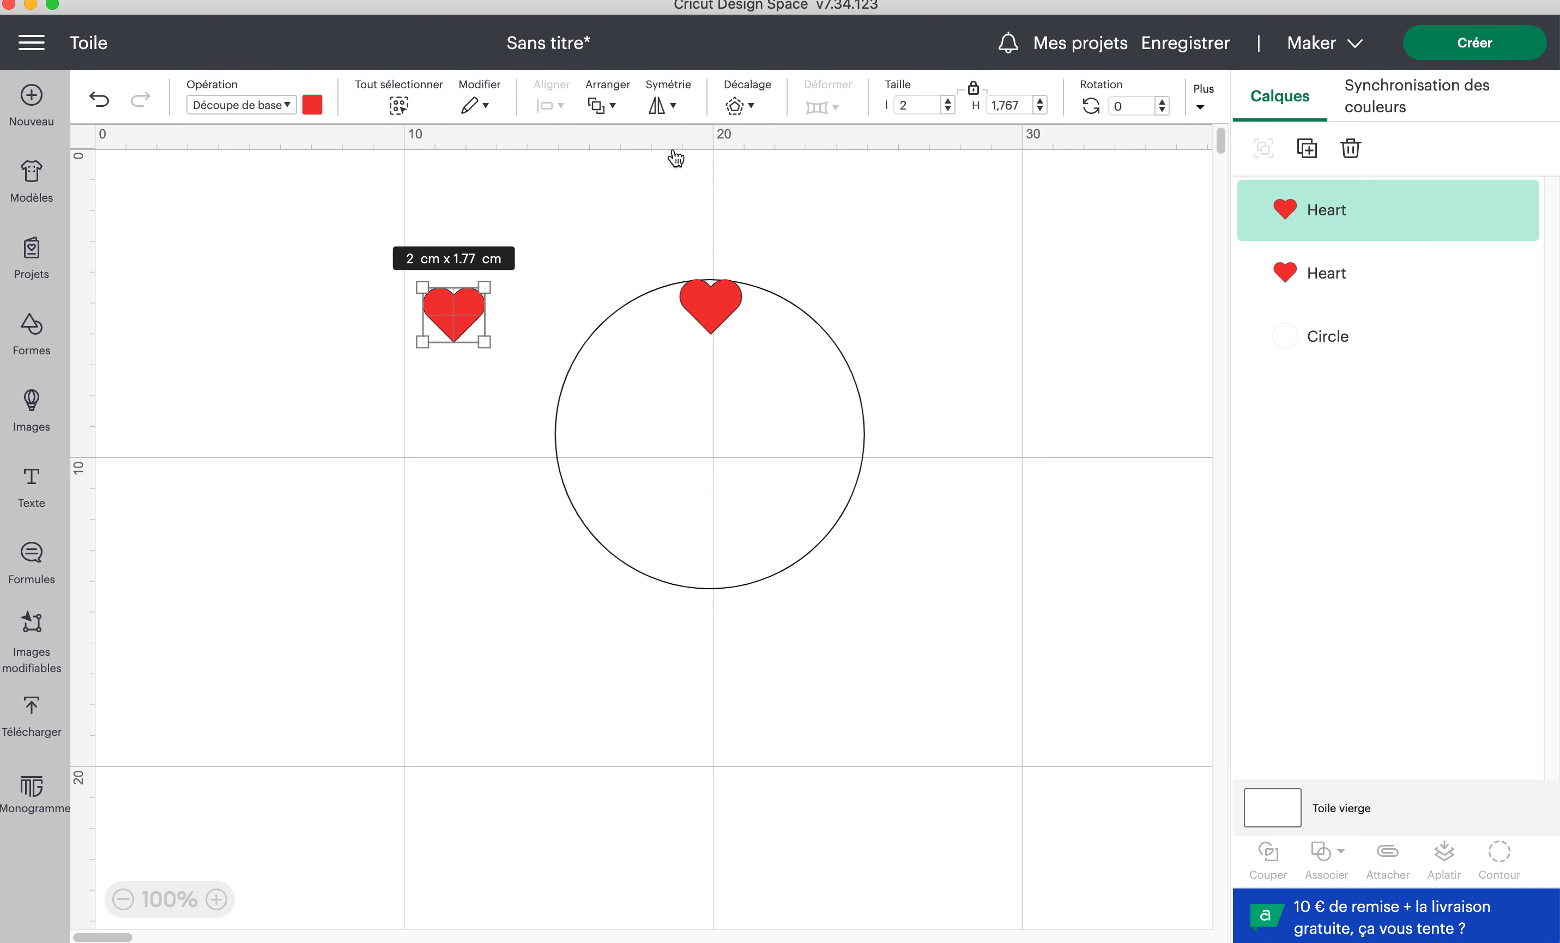
click(664, 104)
click(766, 184)
click(1007, 229)
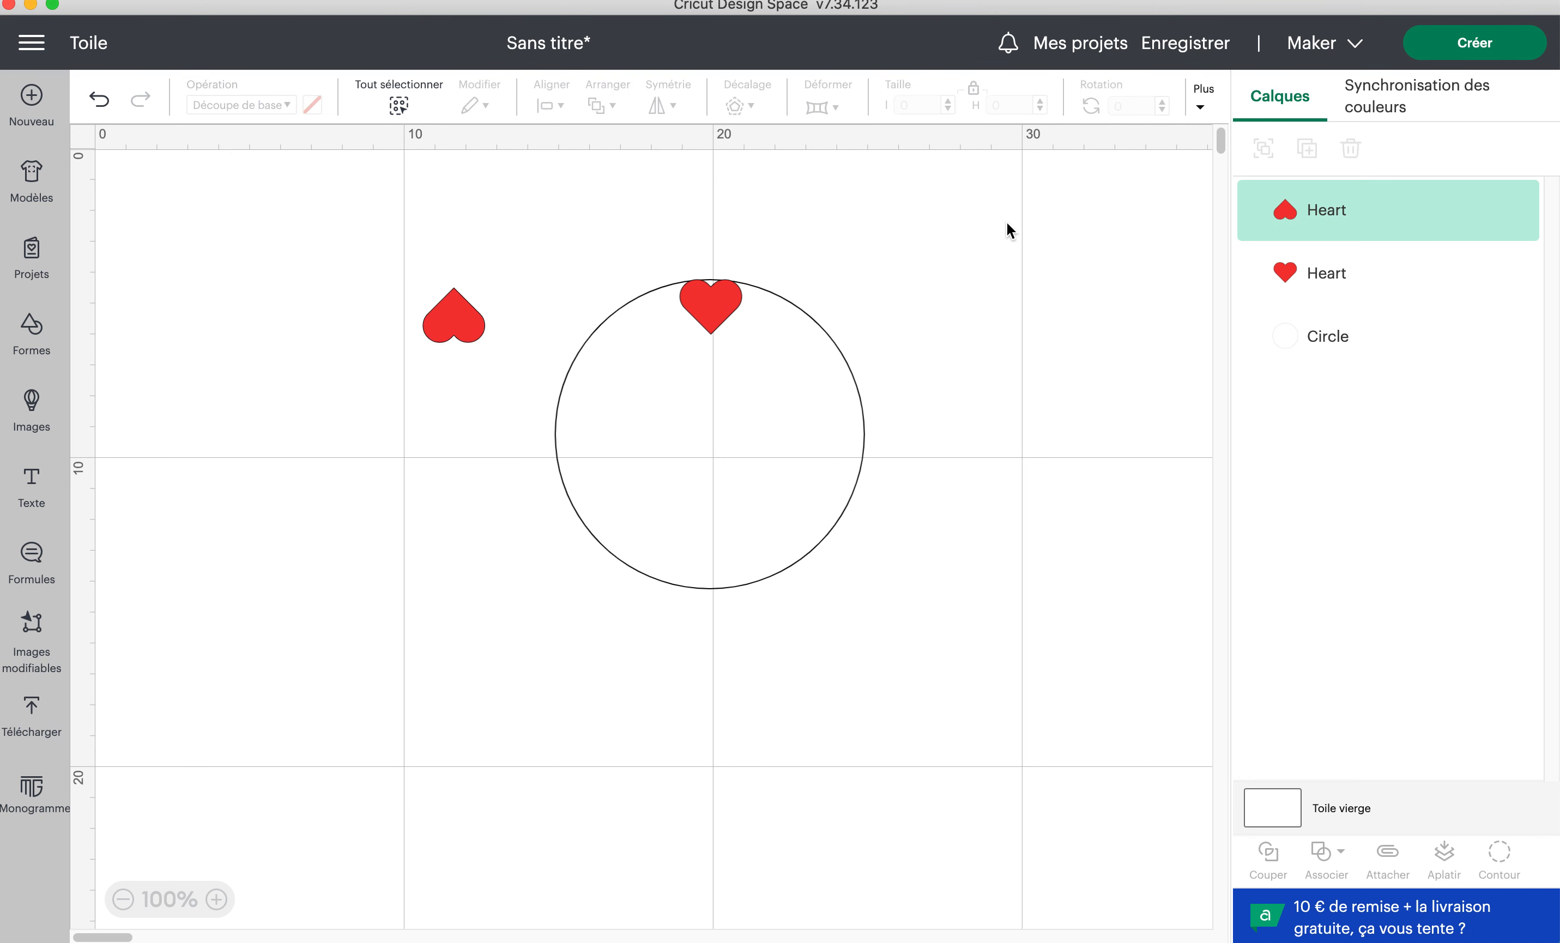
- Centre the upright heart horizontally on the circle, align their top edges, and group the two shapes
drag(554, 249, 953, 676)
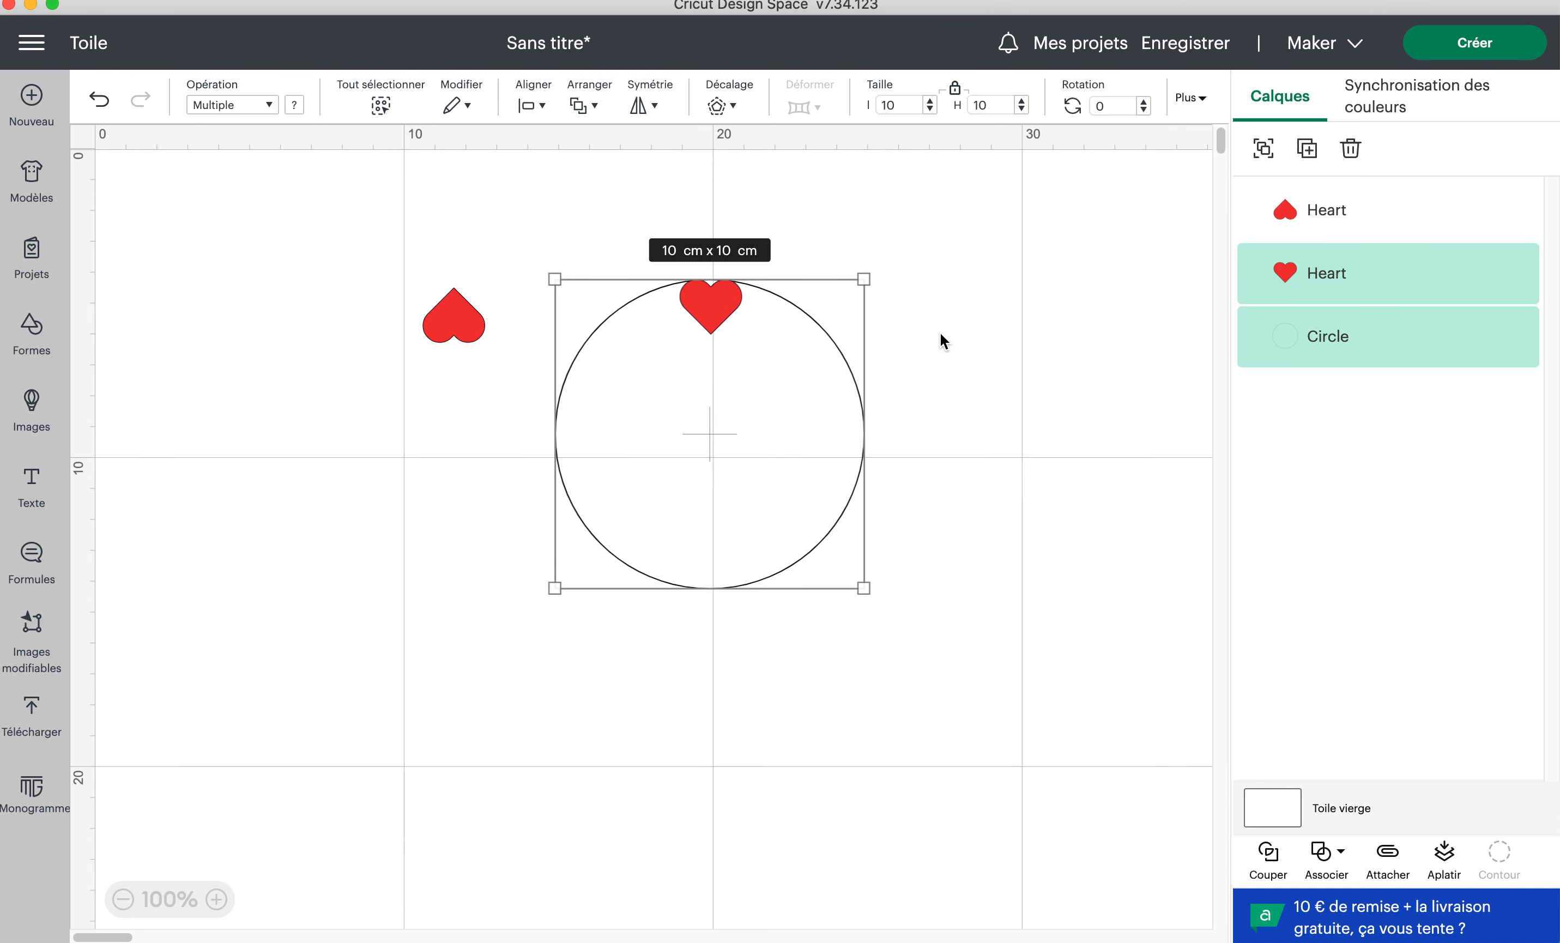
click(550, 113)
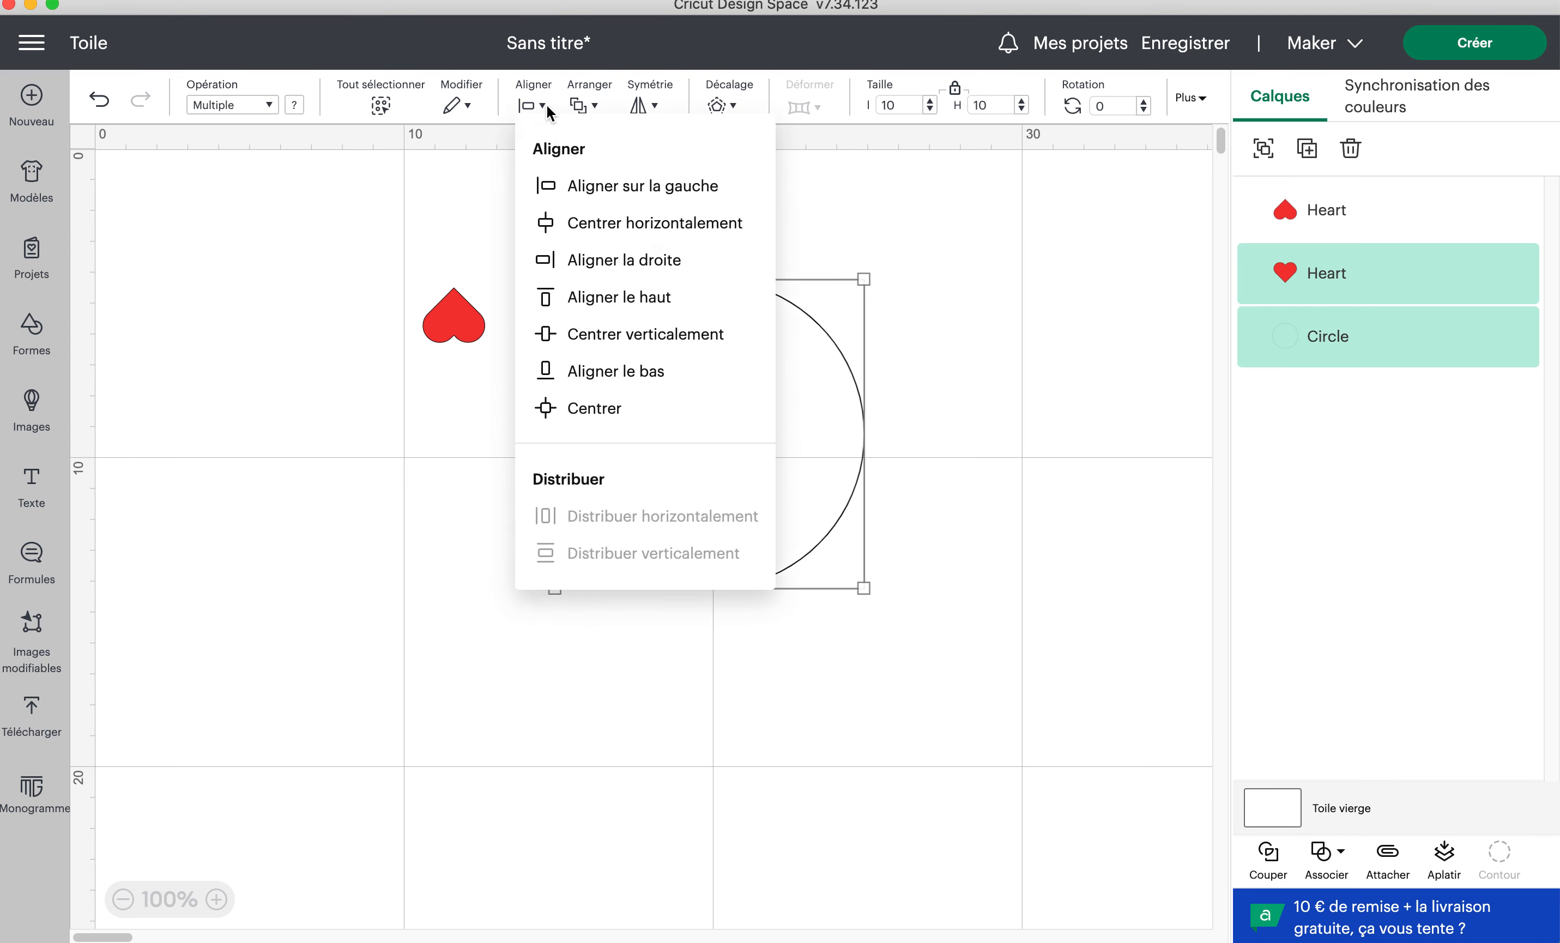
click(597, 234)
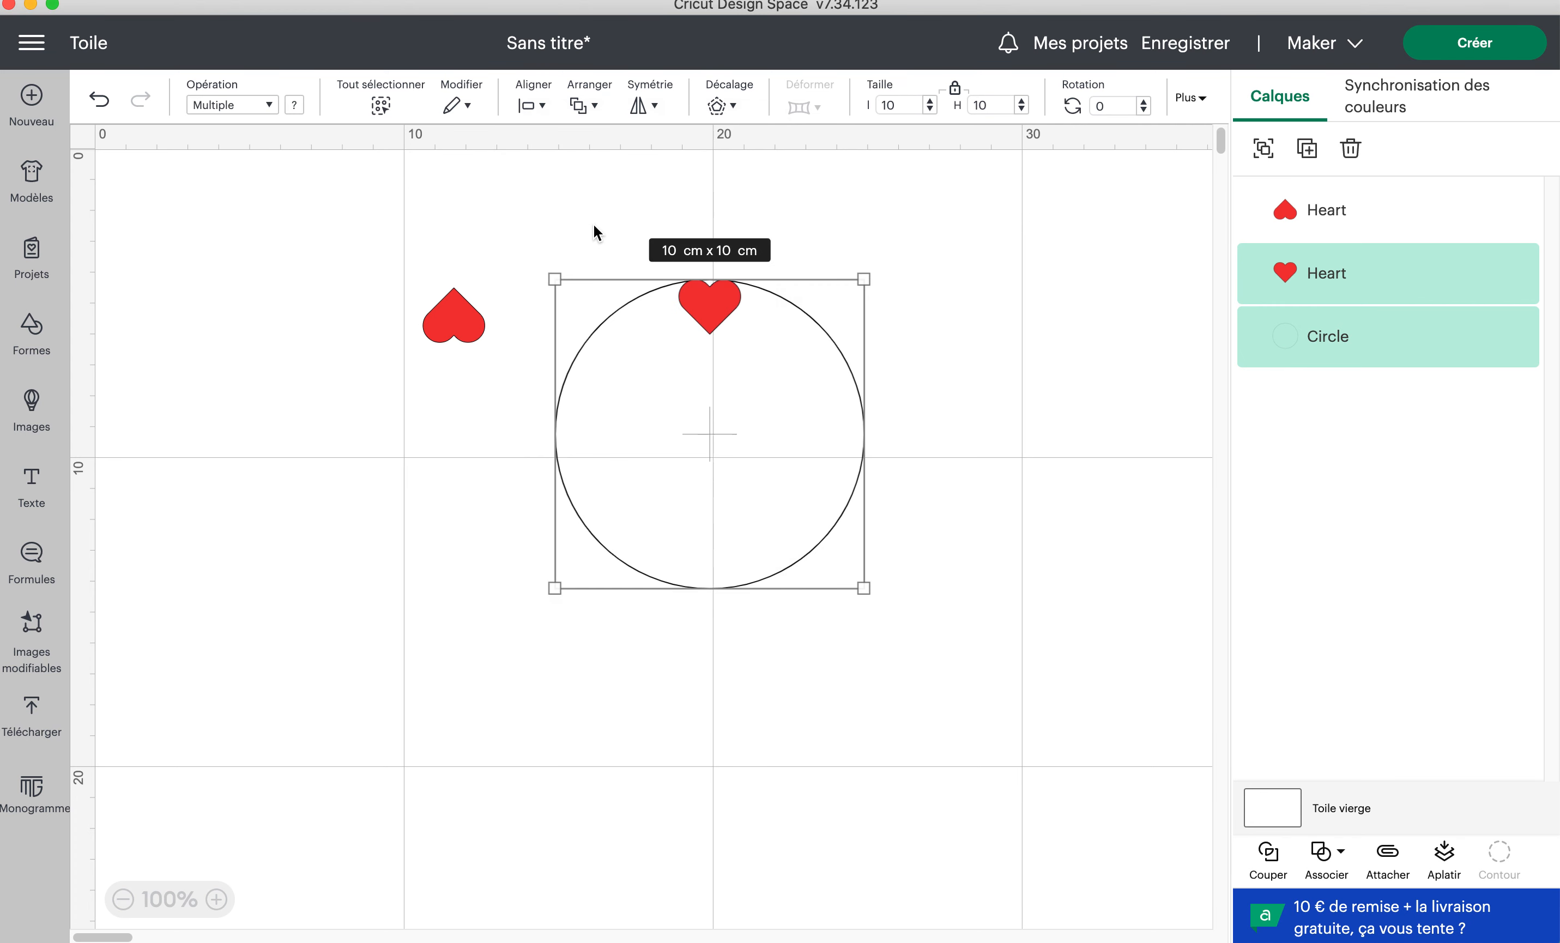
click(531, 106)
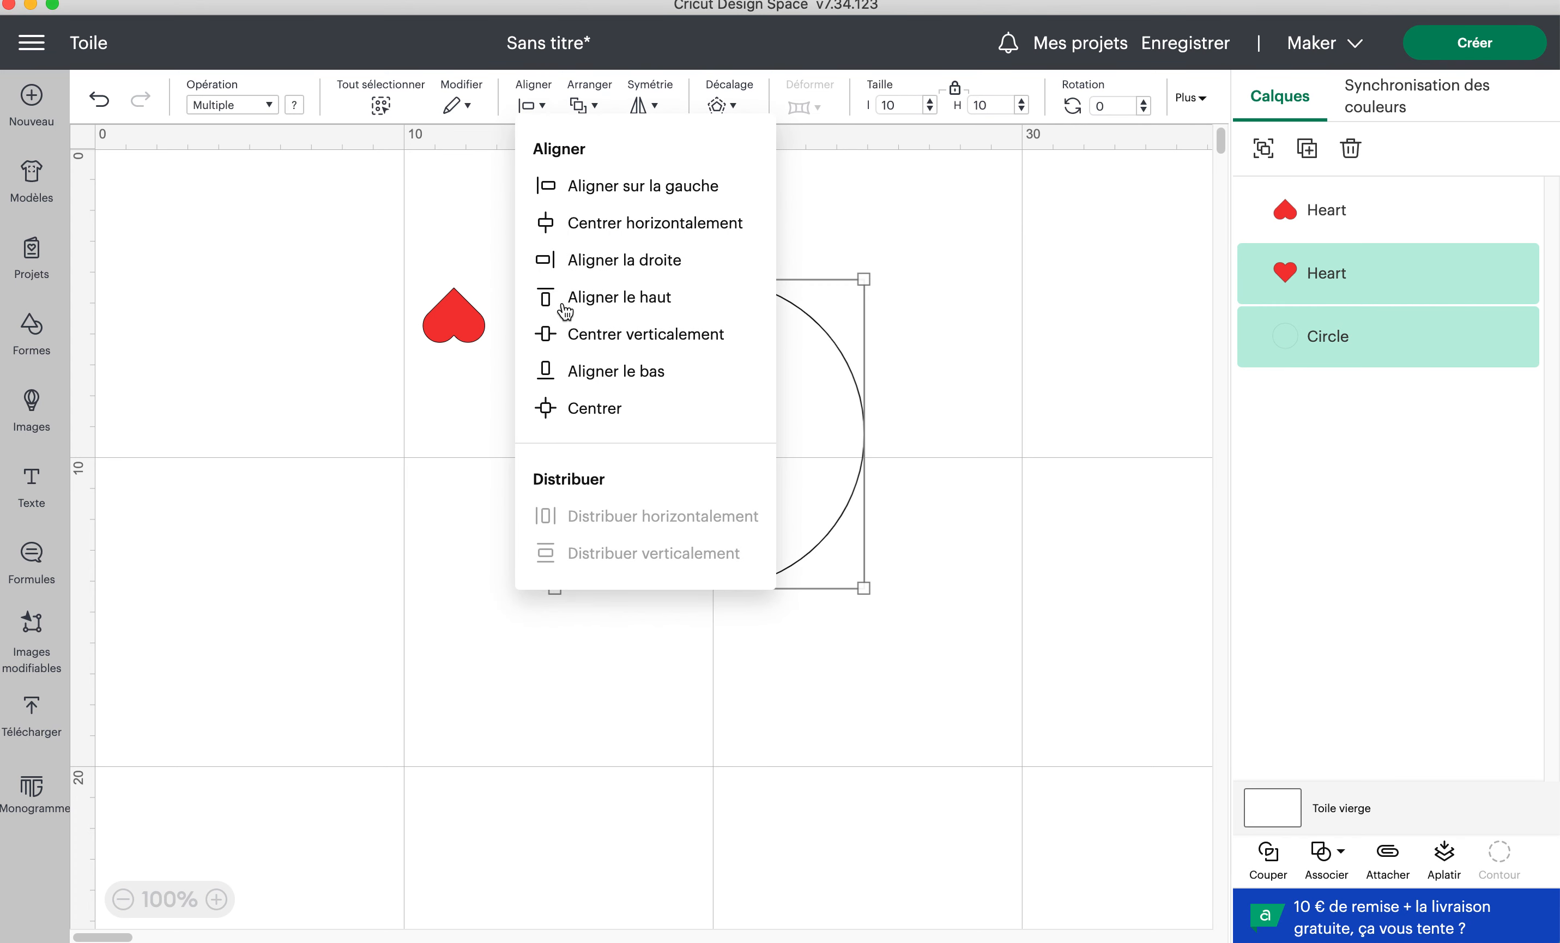
click(559, 298)
click(1265, 147)
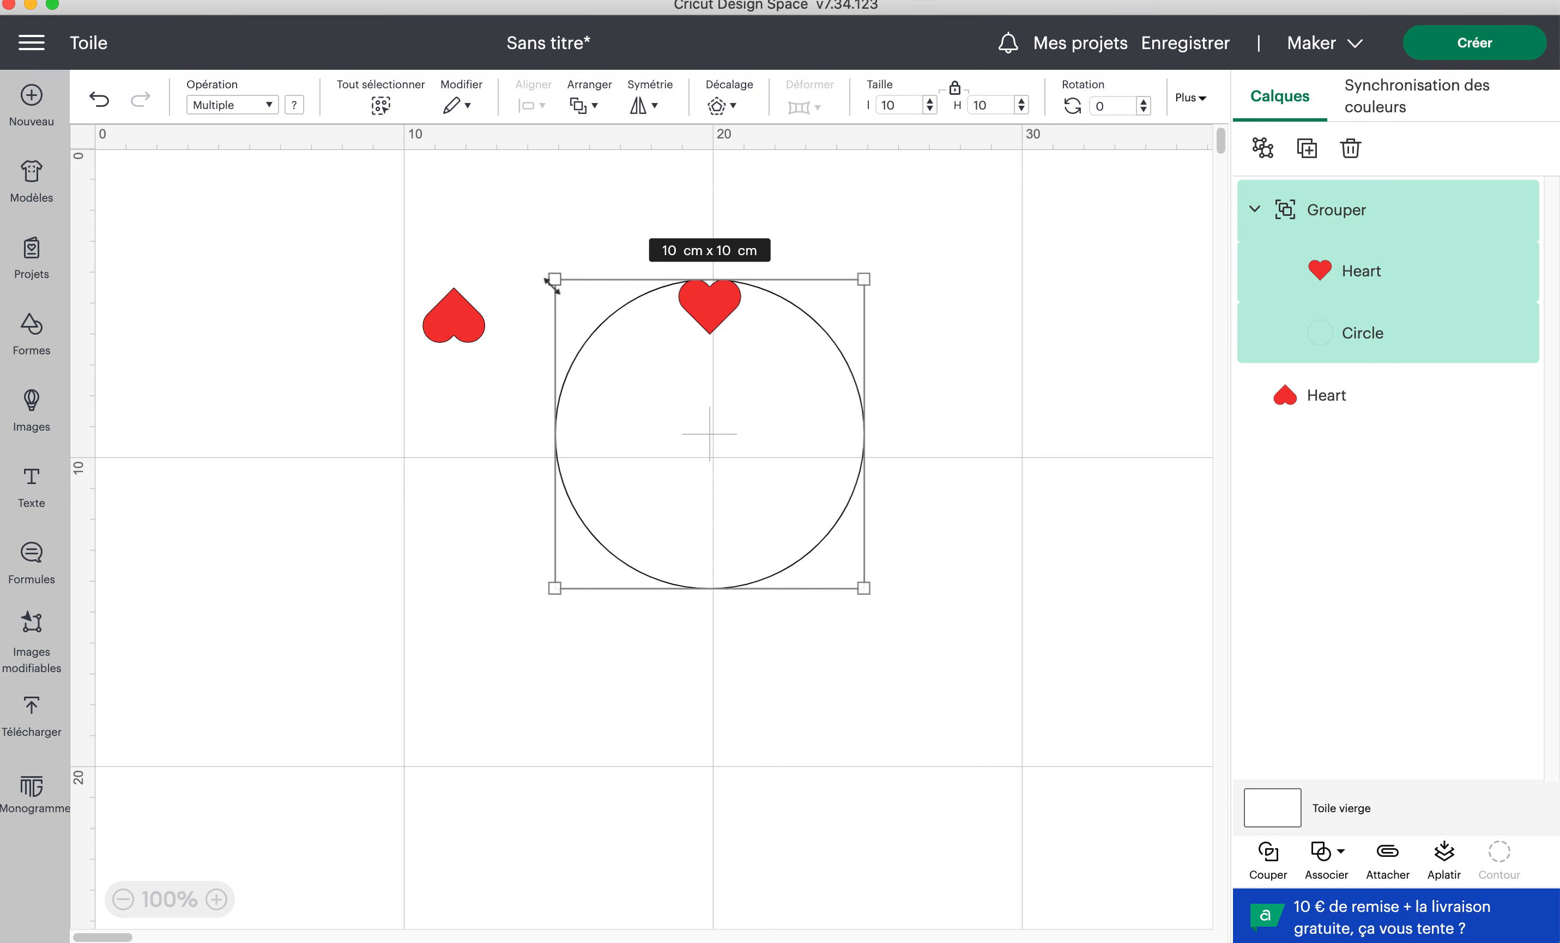
- Move the flipped heart to the bottom of the circle, centring it horizontally and aligning its bottom edge with the group
drag(453, 321, 714, 618)
drag(533, 218, 906, 637)
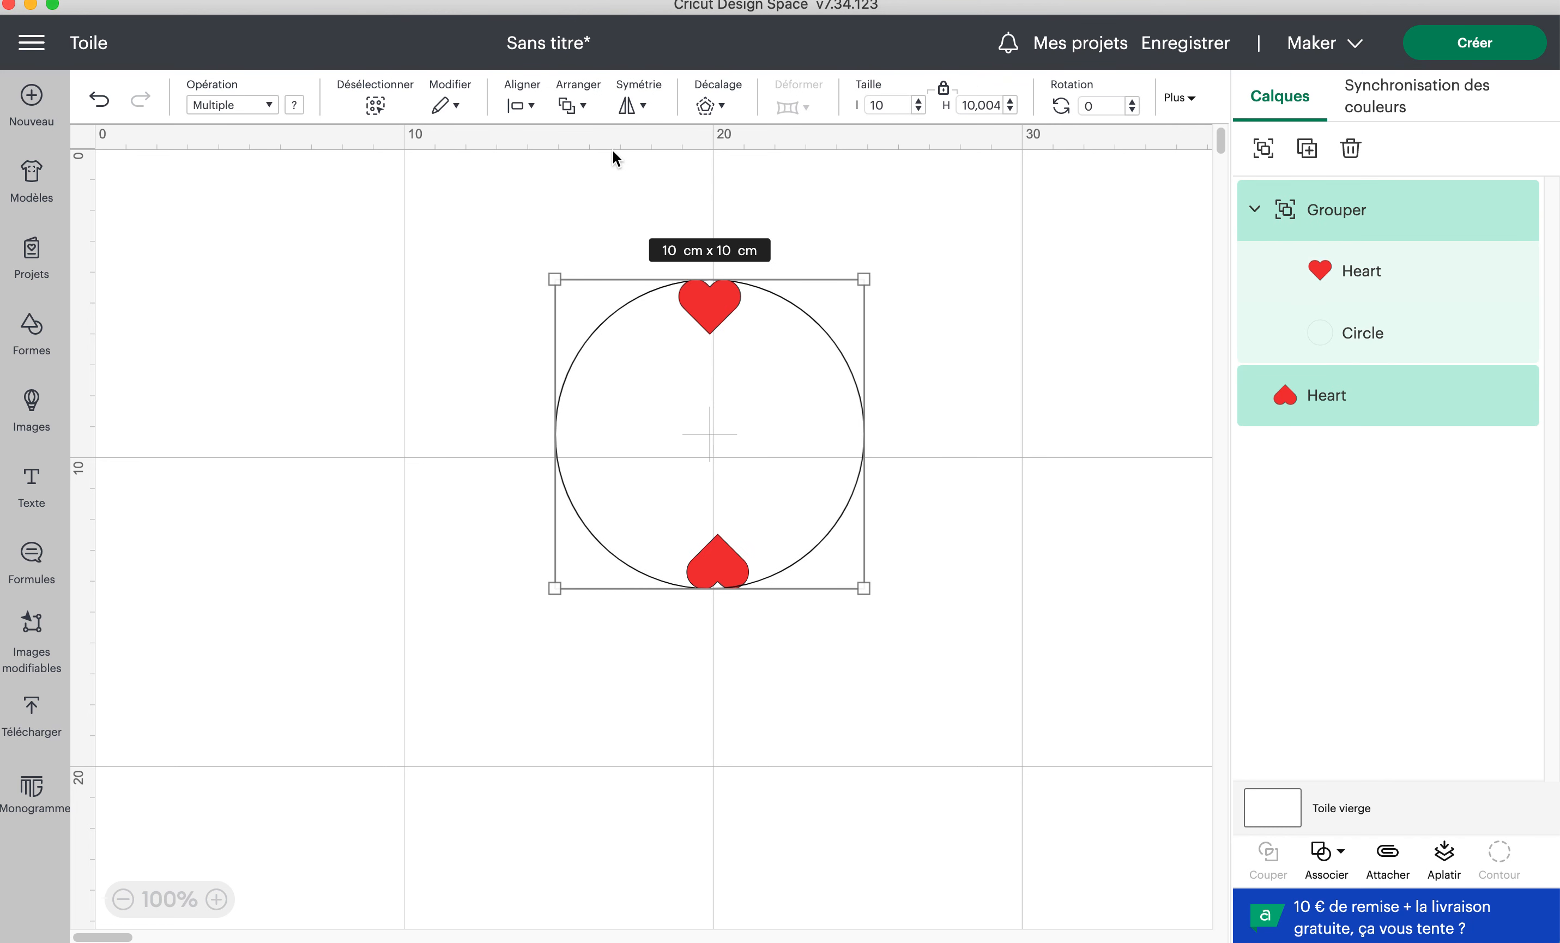
click(528, 106)
click(575, 221)
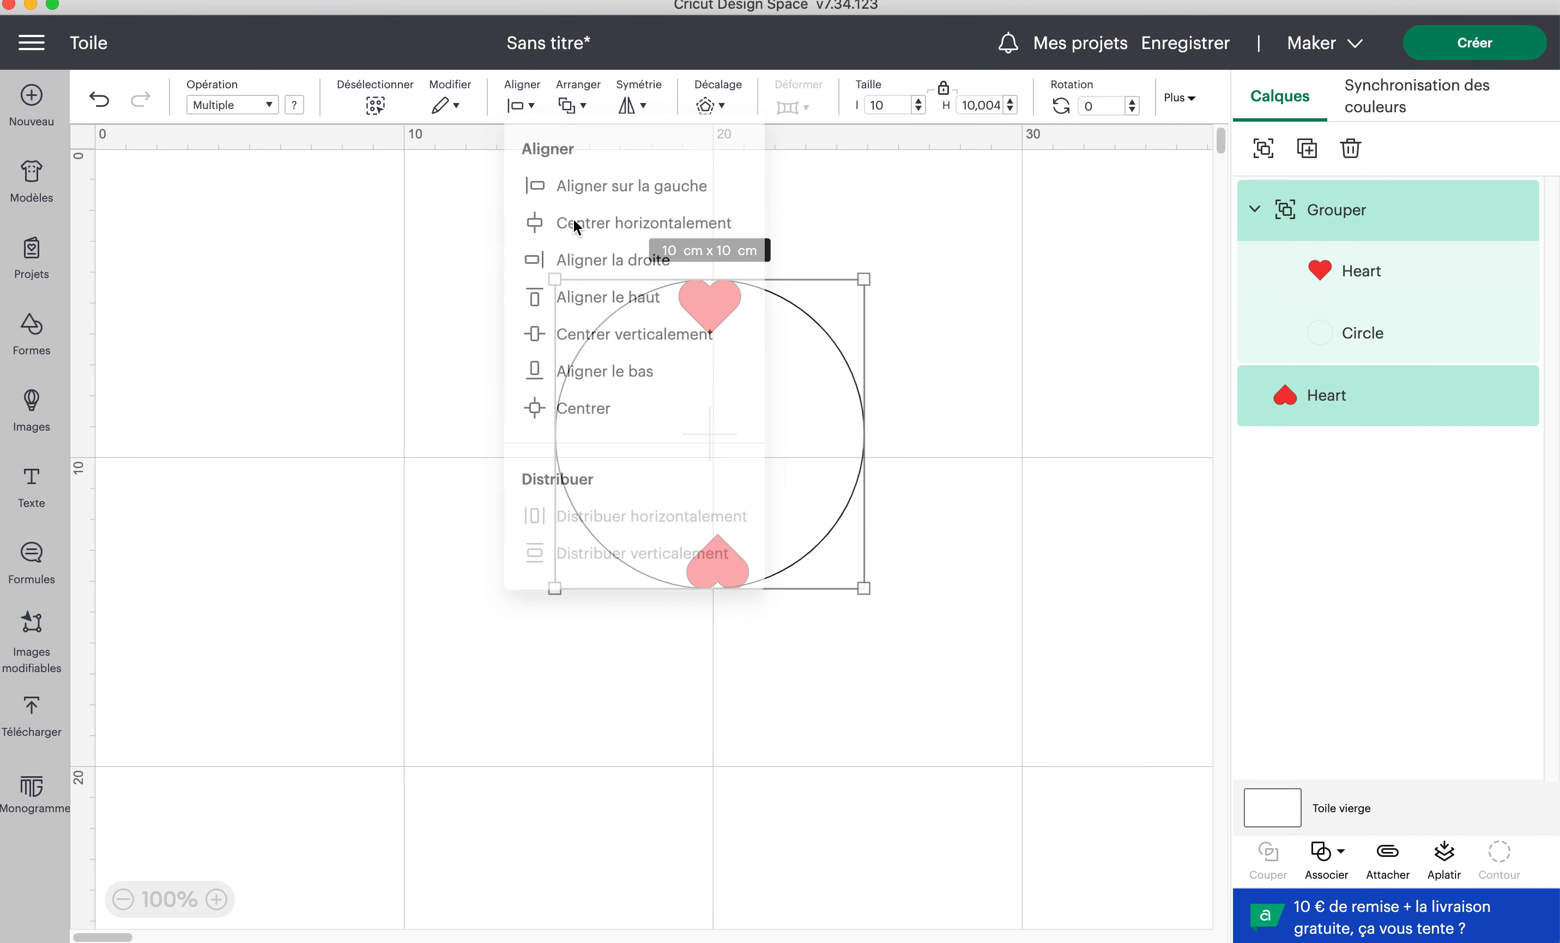
click(527, 107)
click(612, 380)
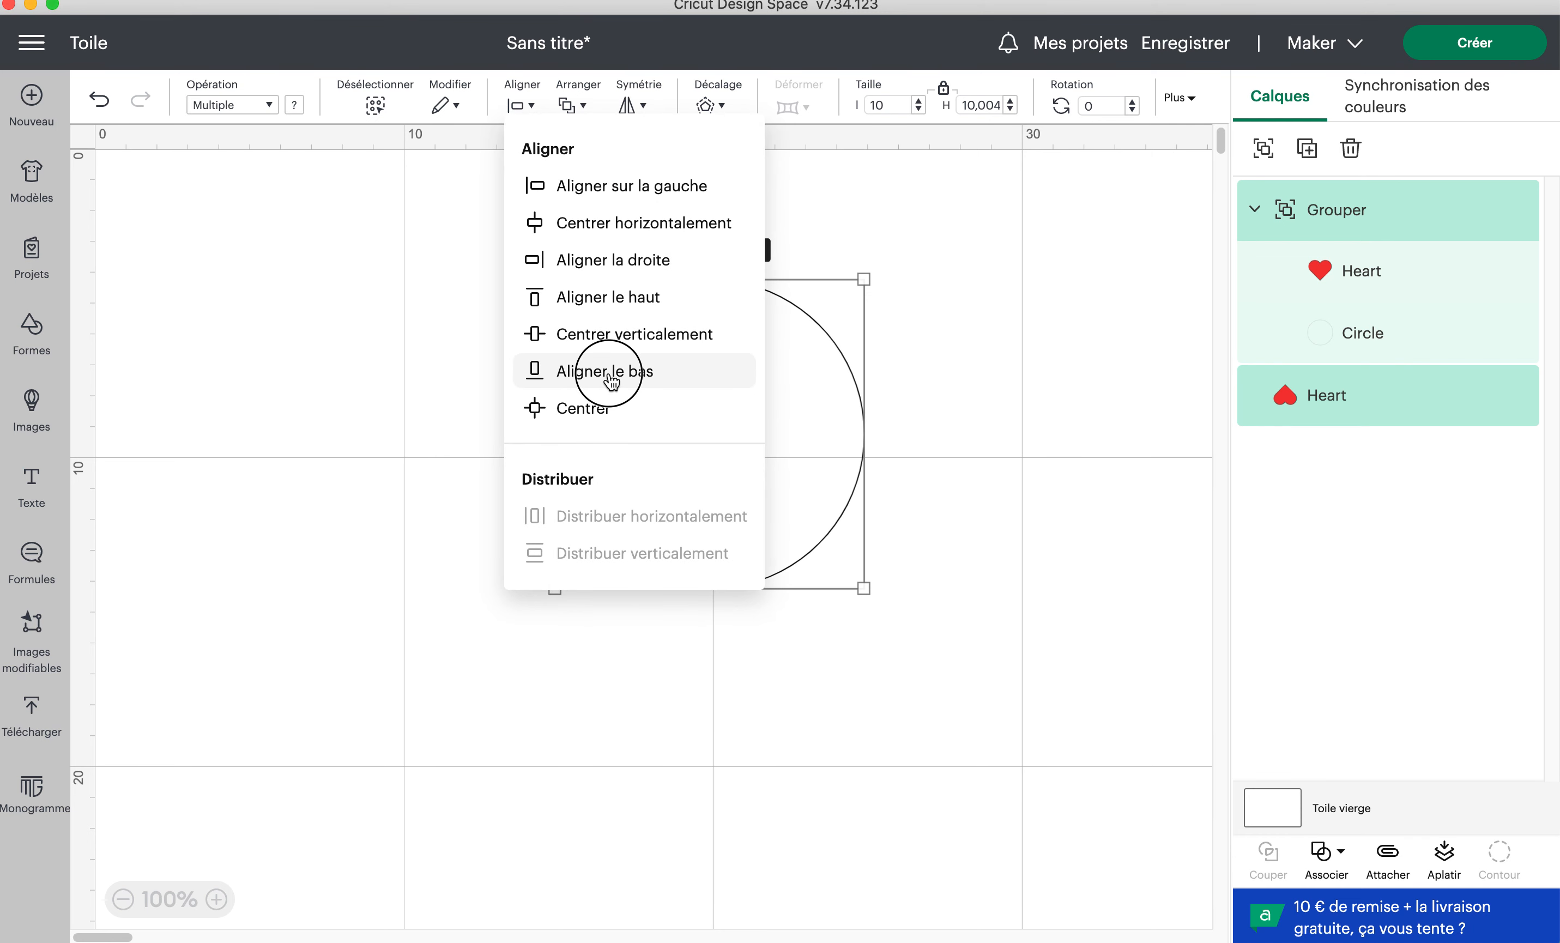
click(991, 427)
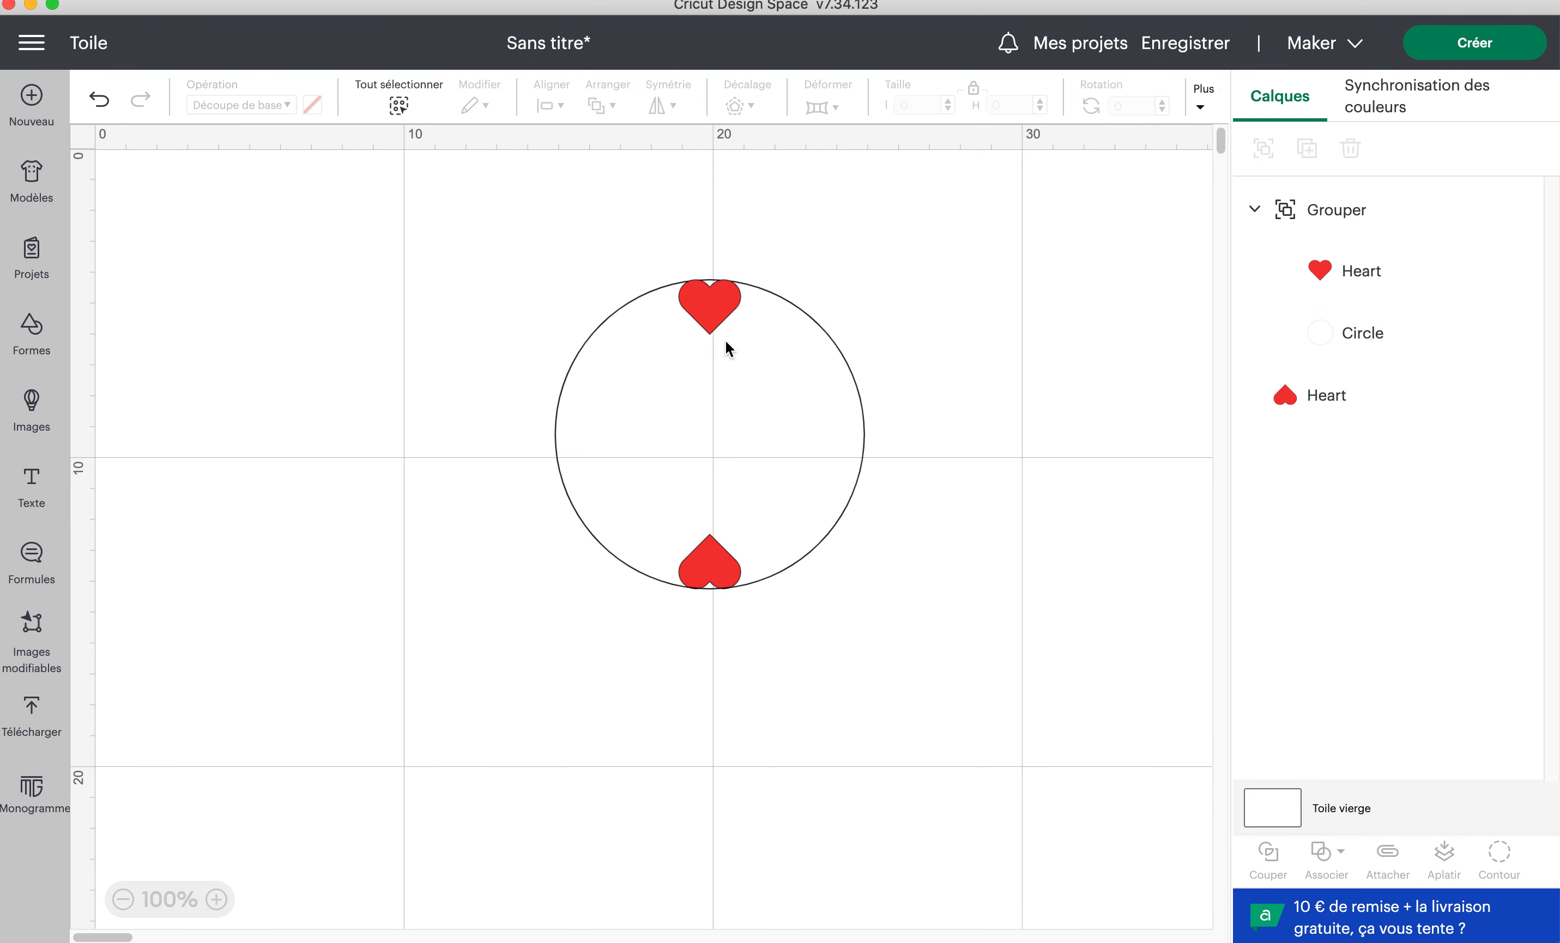
- Add the flipped heart to the circle's group in the layer list and shift the whole group slightly to the left
click(1331, 405)
drag(1333, 405, 1250, 209)
click(1253, 208)
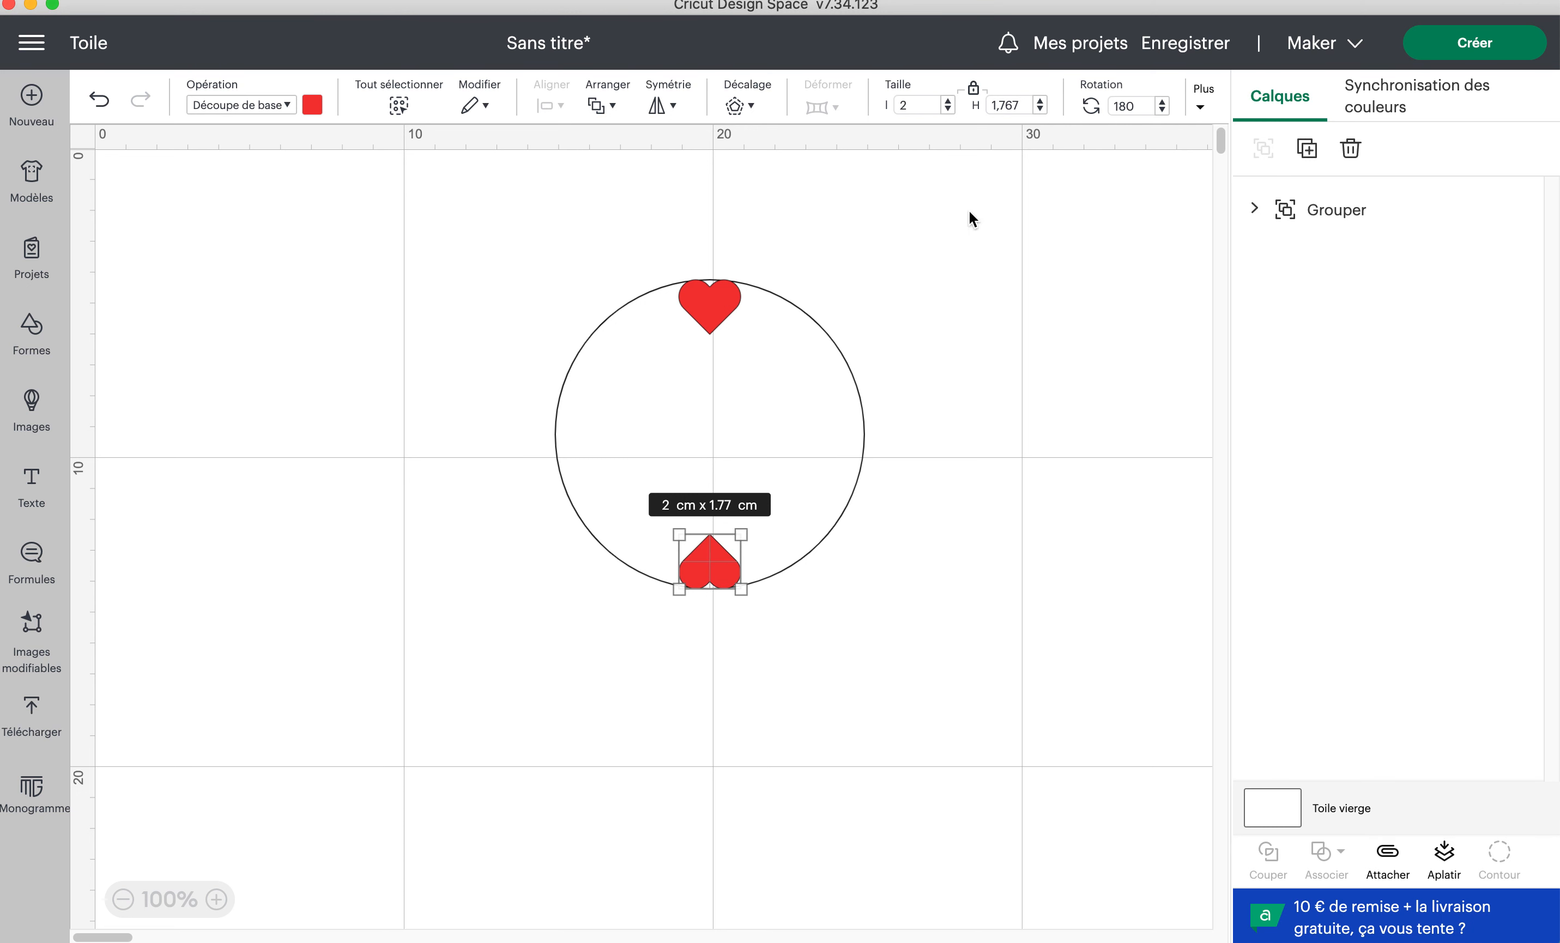
click(432, 256)
drag(724, 312, 684, 318)
click(963, 333)
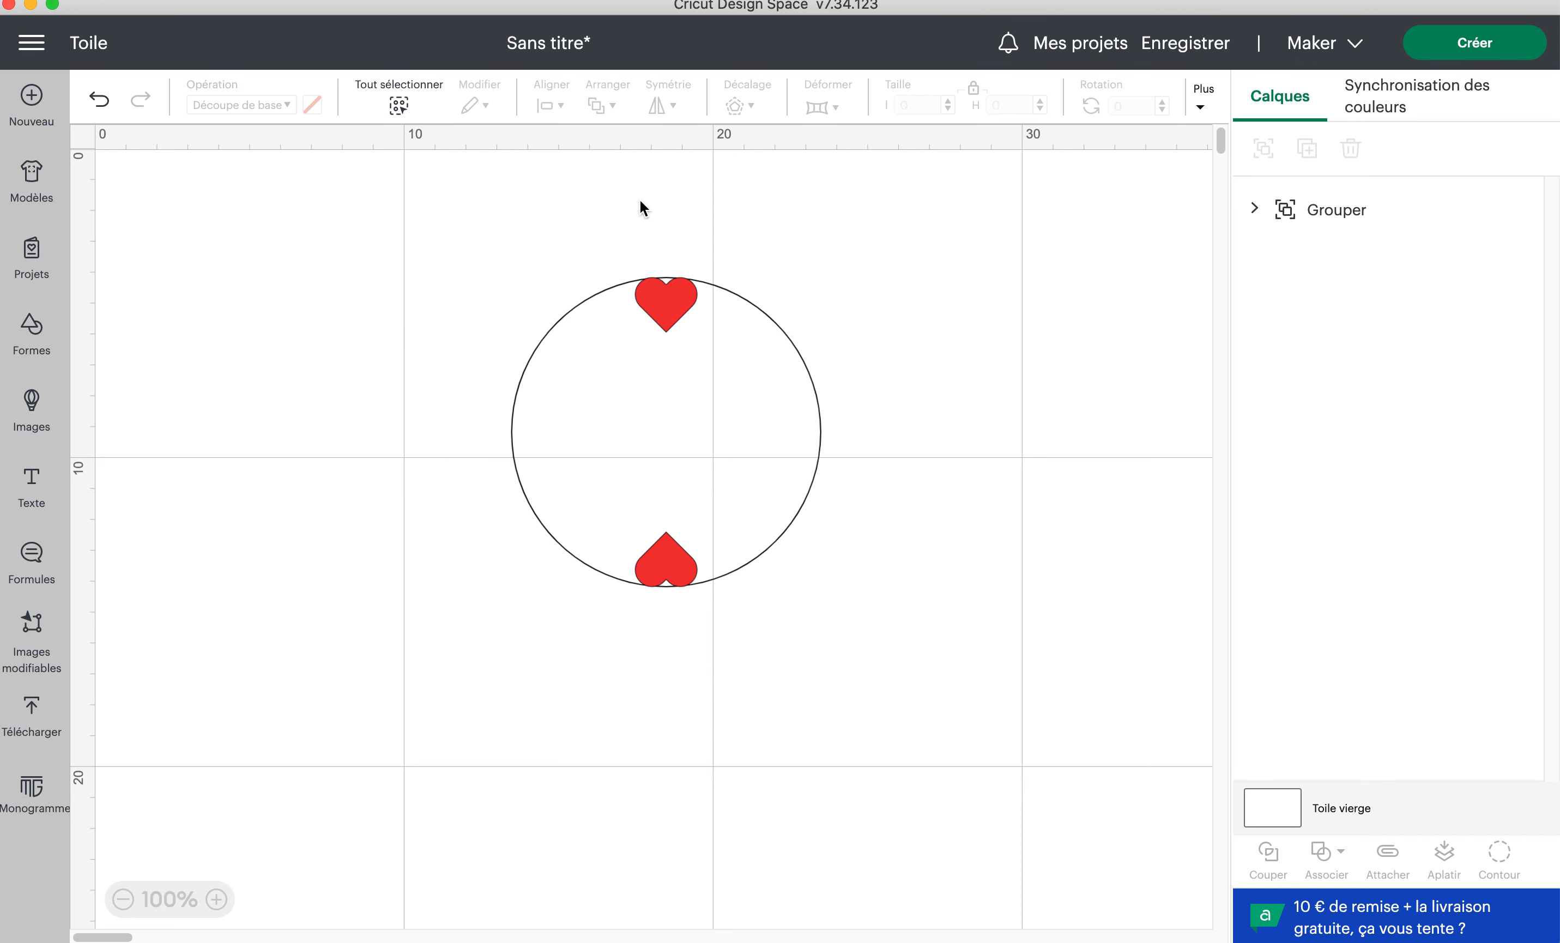
- Duplicate the heart-and-circle group and rotate the copy to 30°
drag(485, 235, 876, 628)
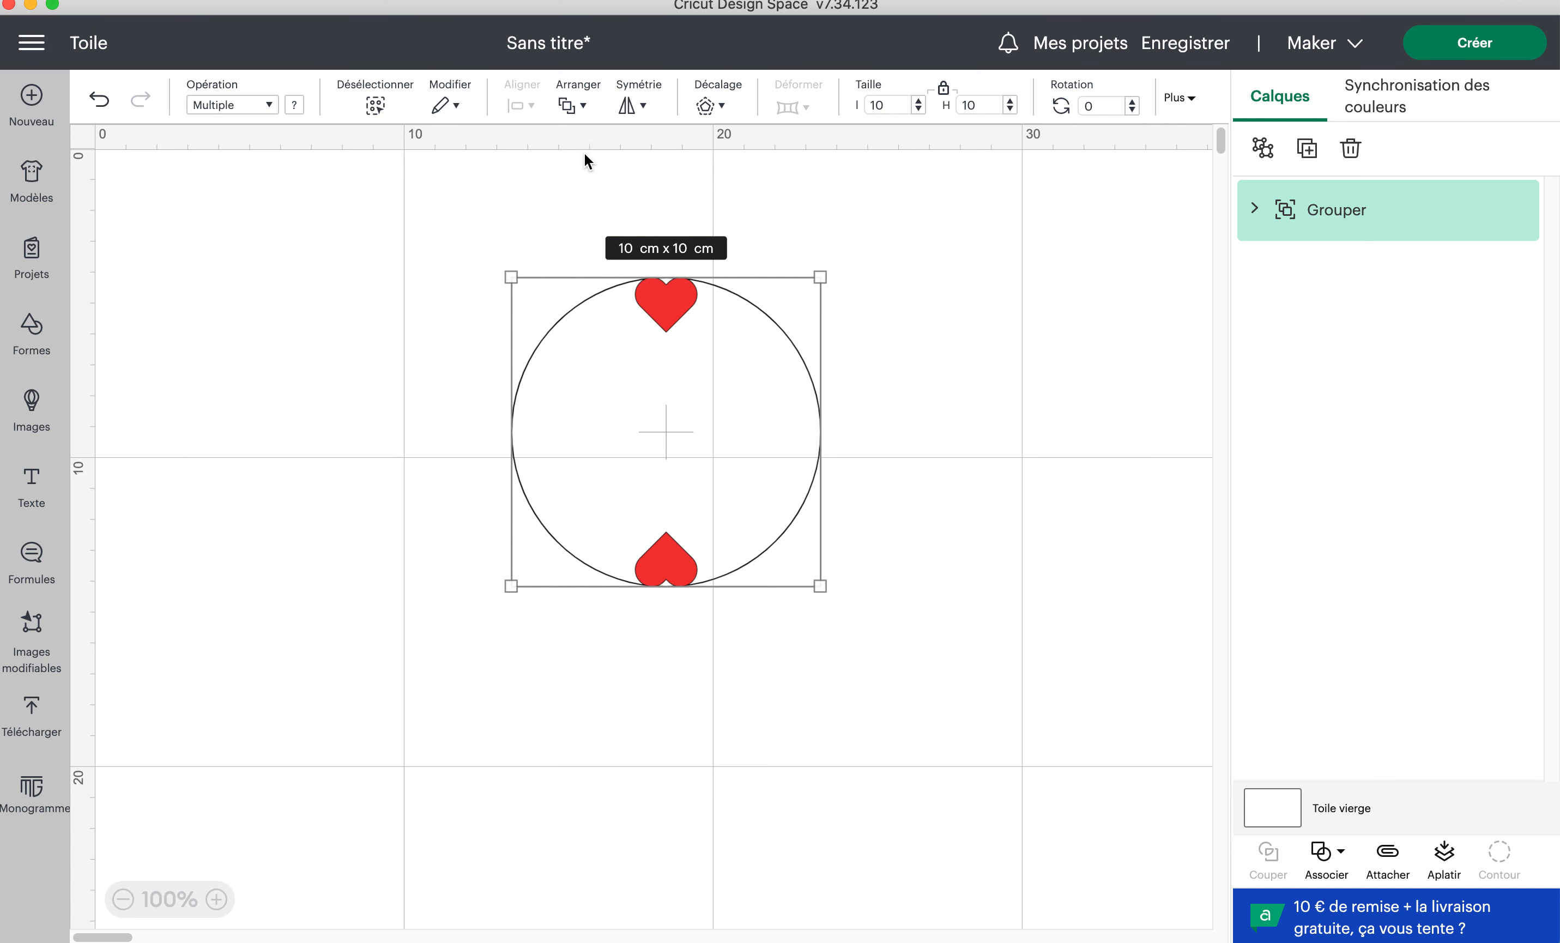
click(677, 296)
click(1307, 149)
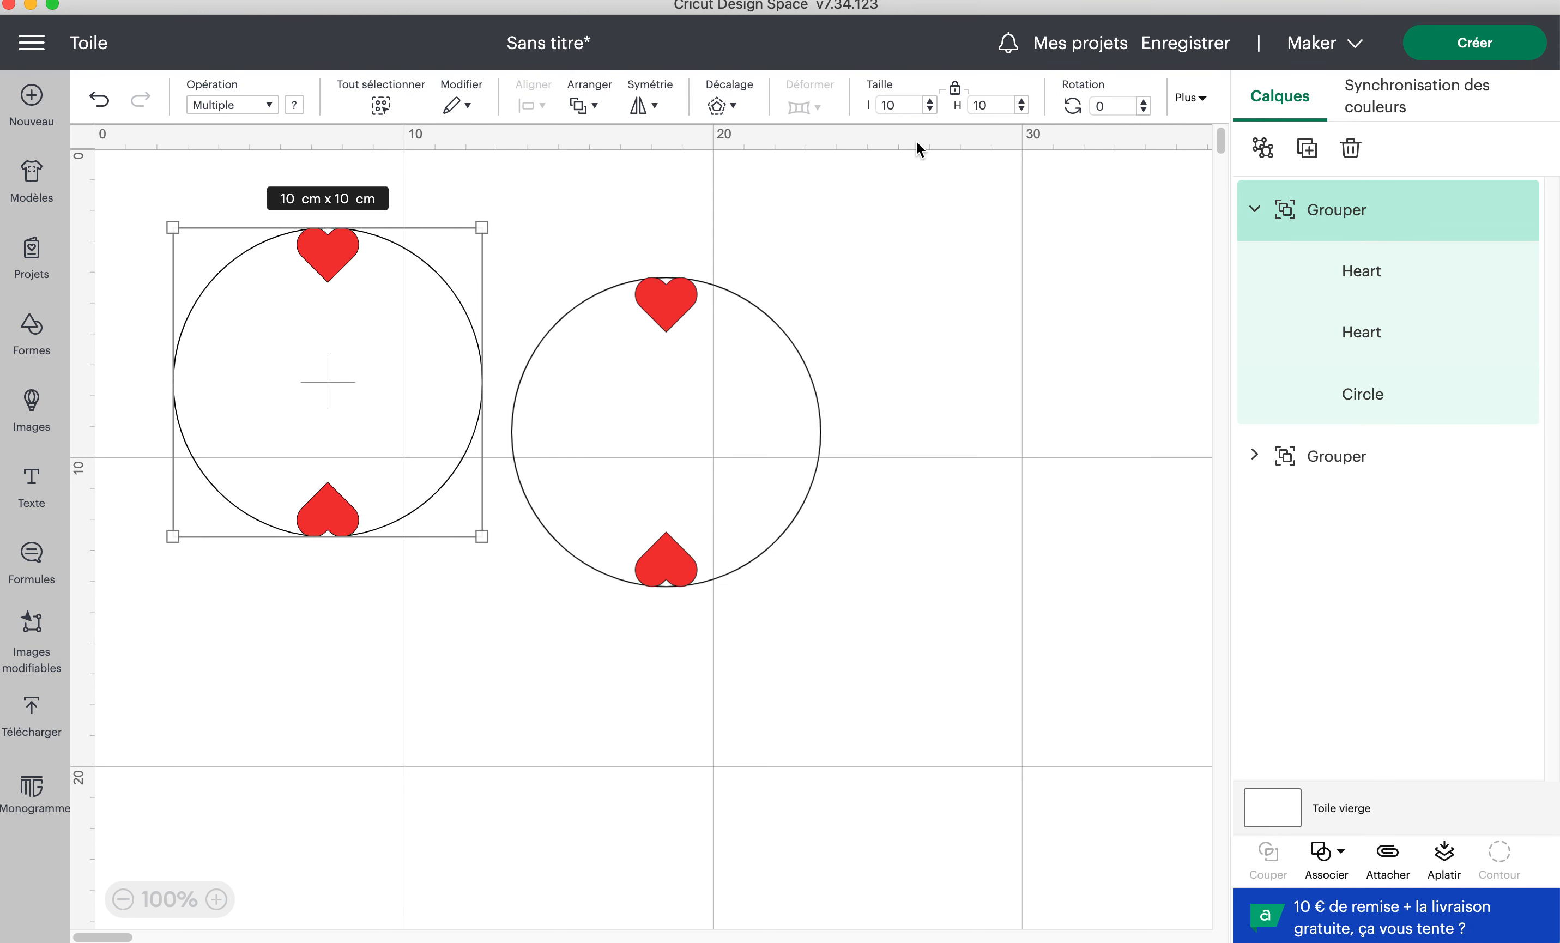
click(1101, 106)
key(Return)
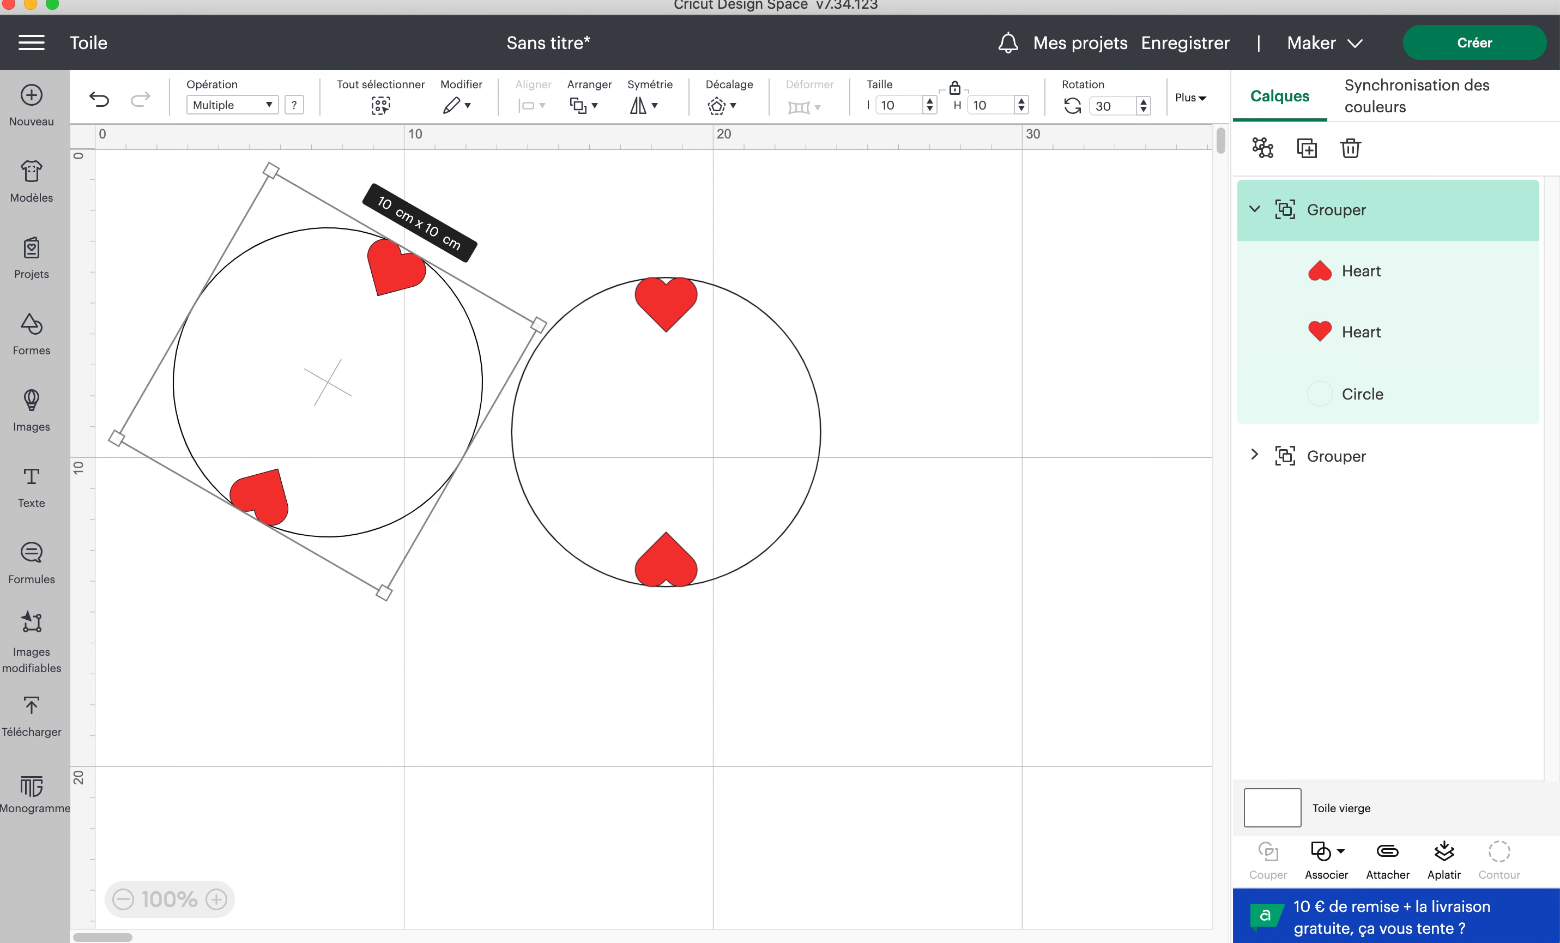
- Centre the original group and its 30° copy on each other
drag(131, 207, 868, 570)
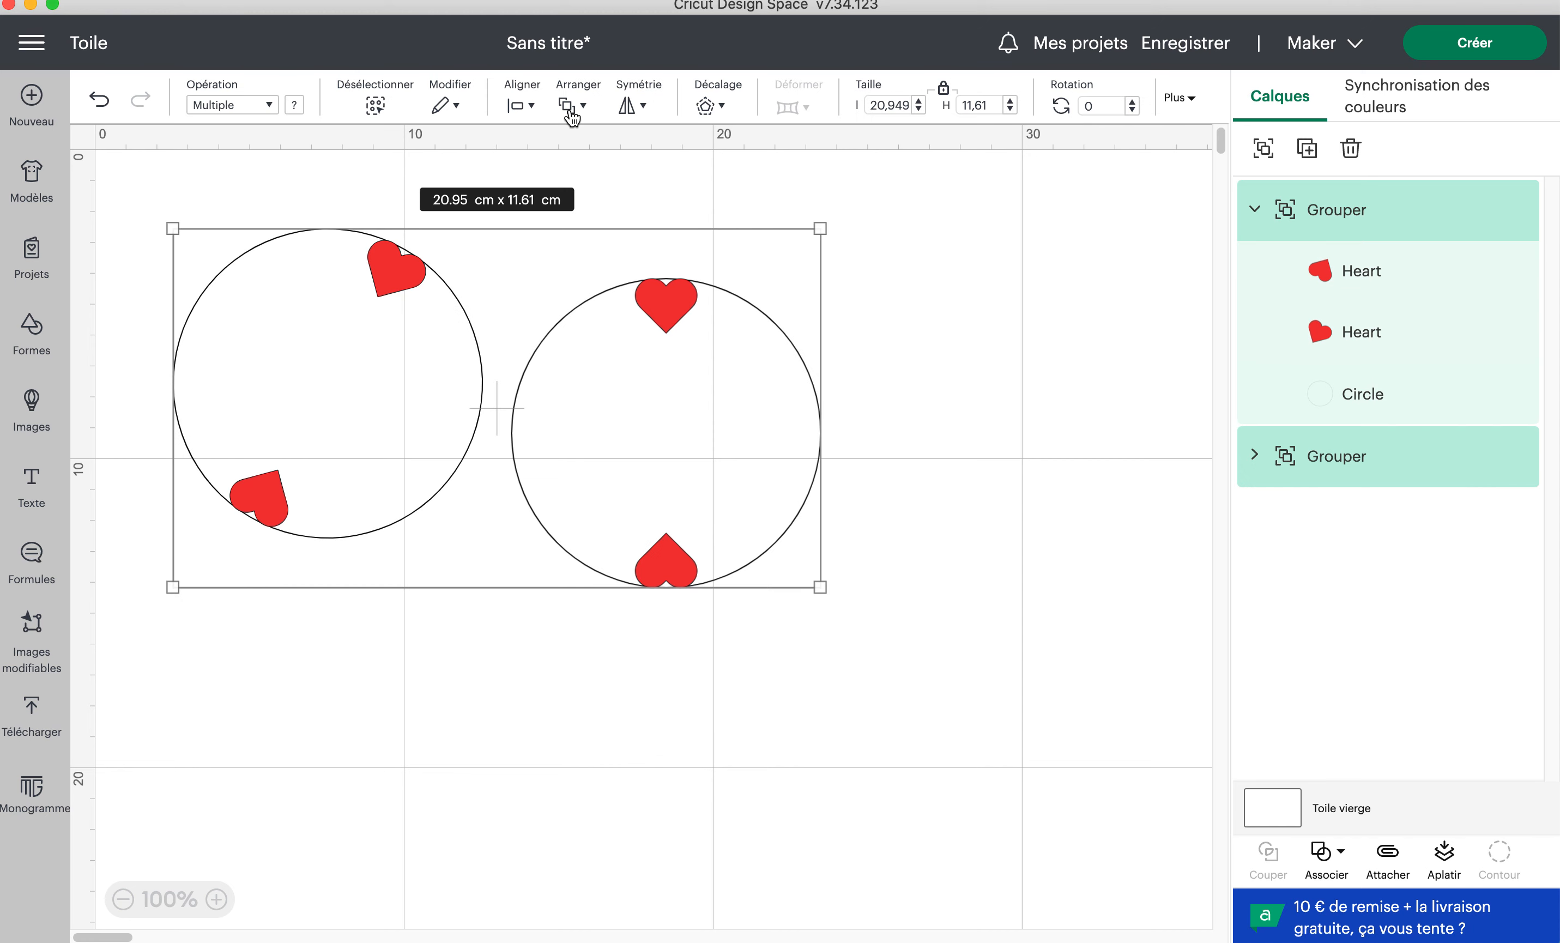
click(527, 106)
click(578, 409)
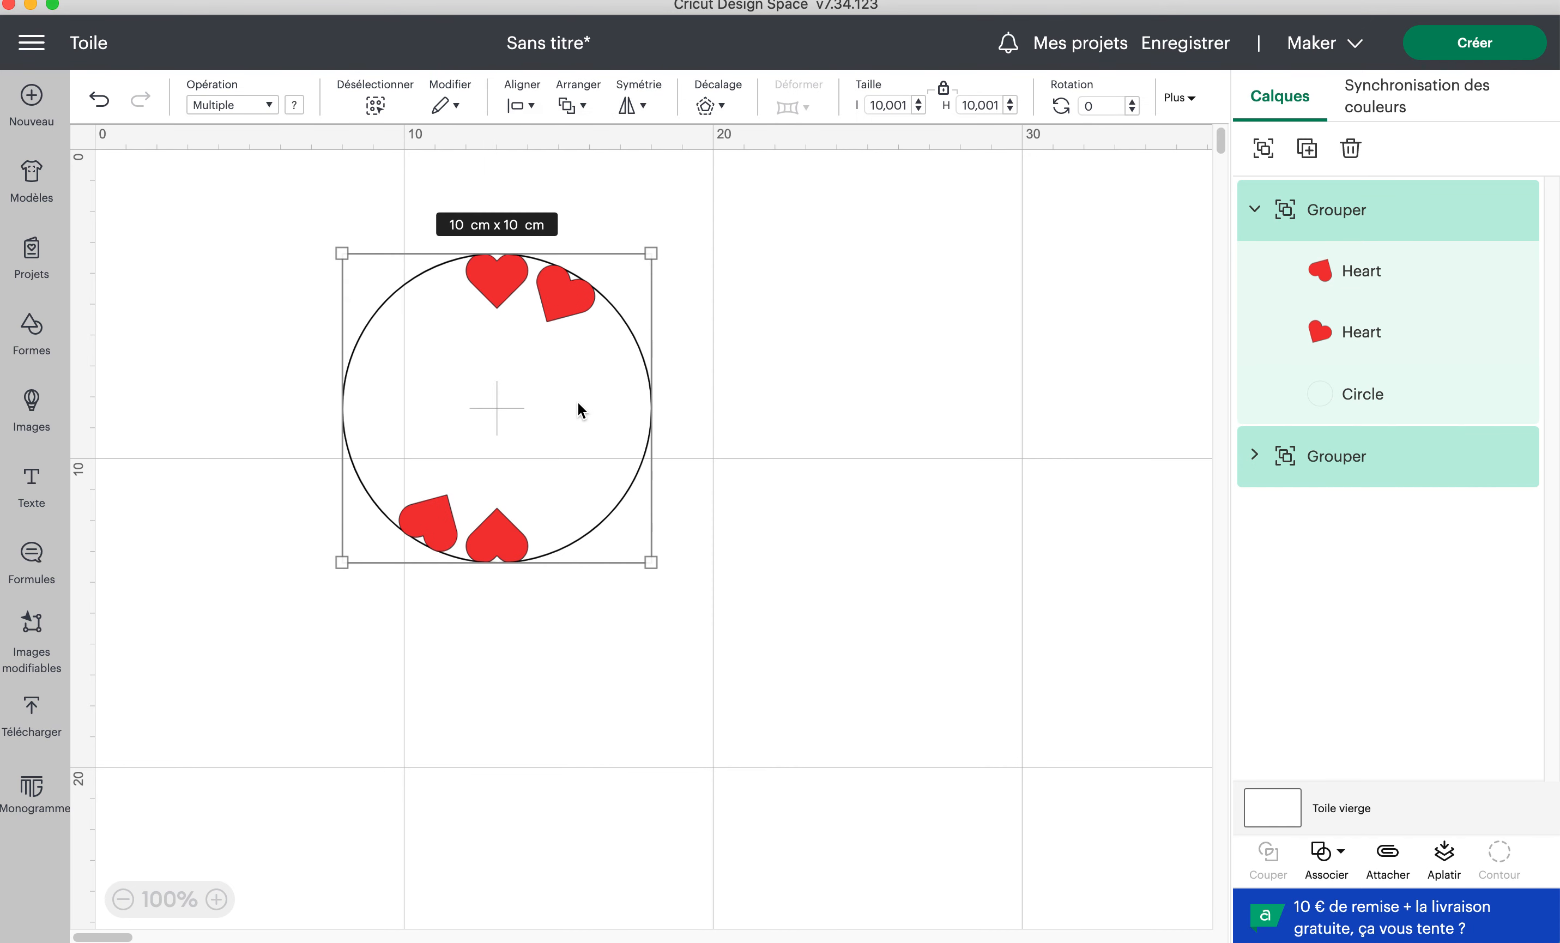
click(905, 449)
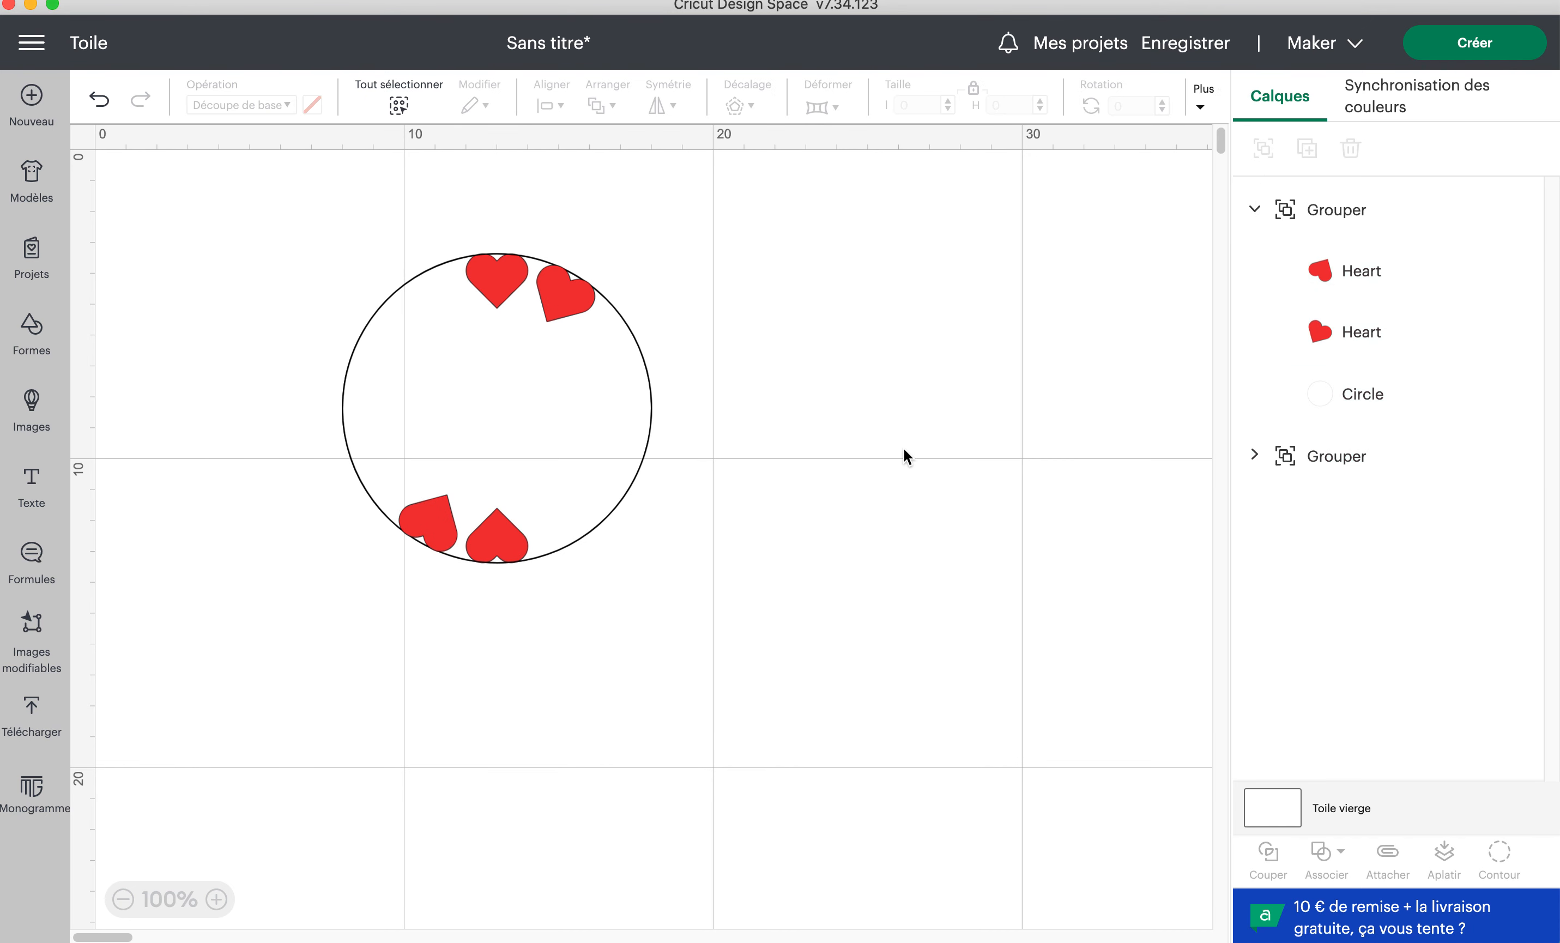
- Duplicate the 30° group and set the new copy's rotation to 60°
click(554, 306)
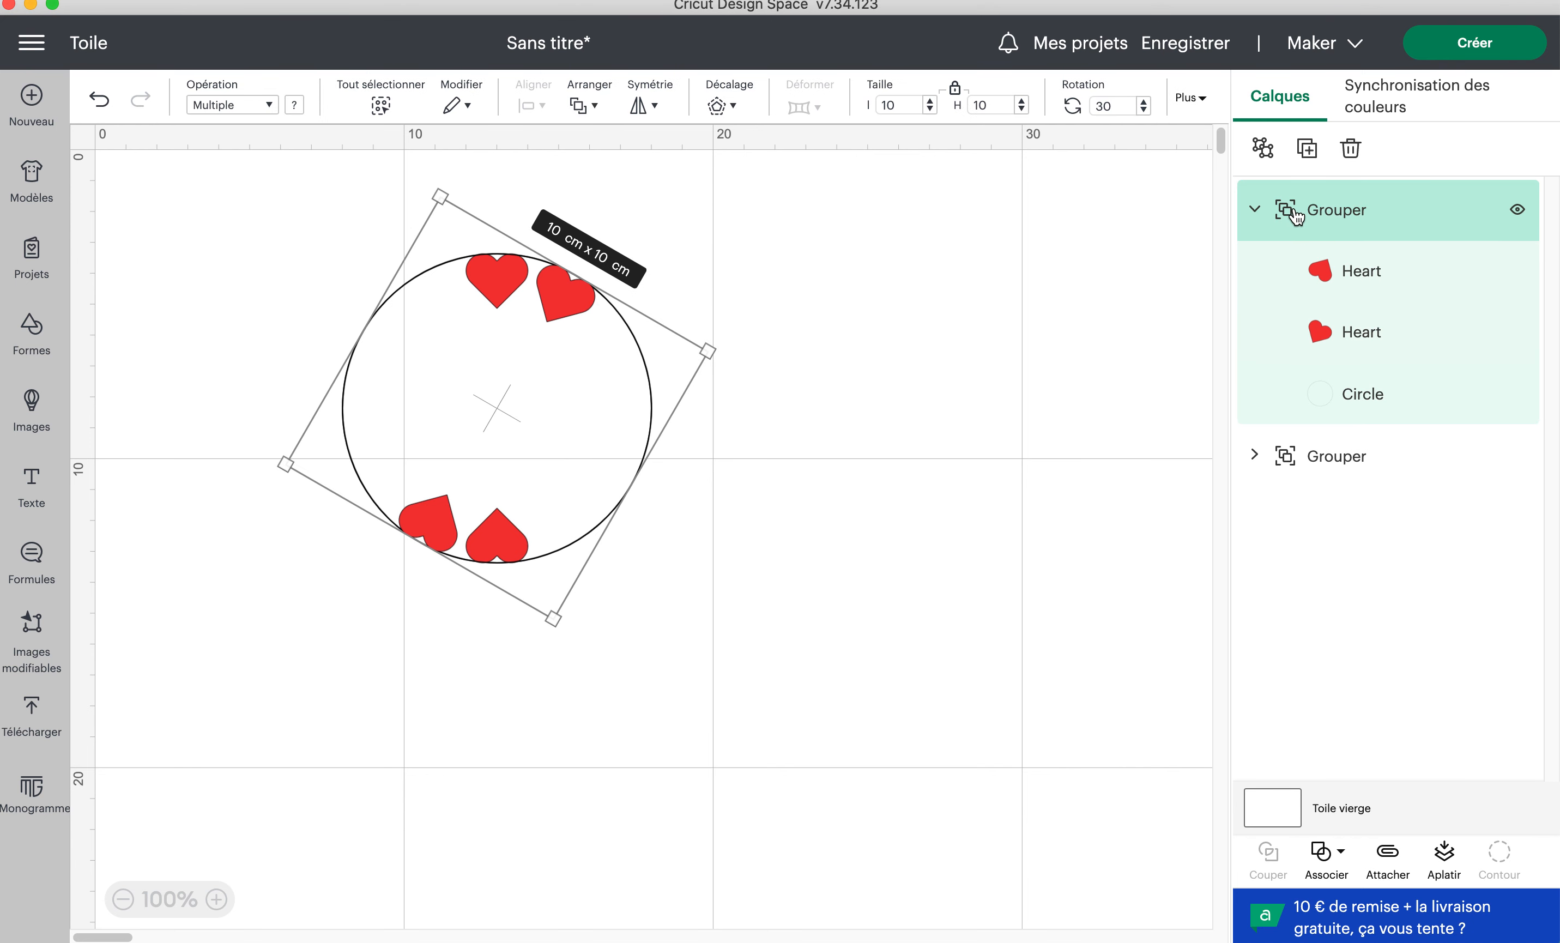
click(1307, 148)
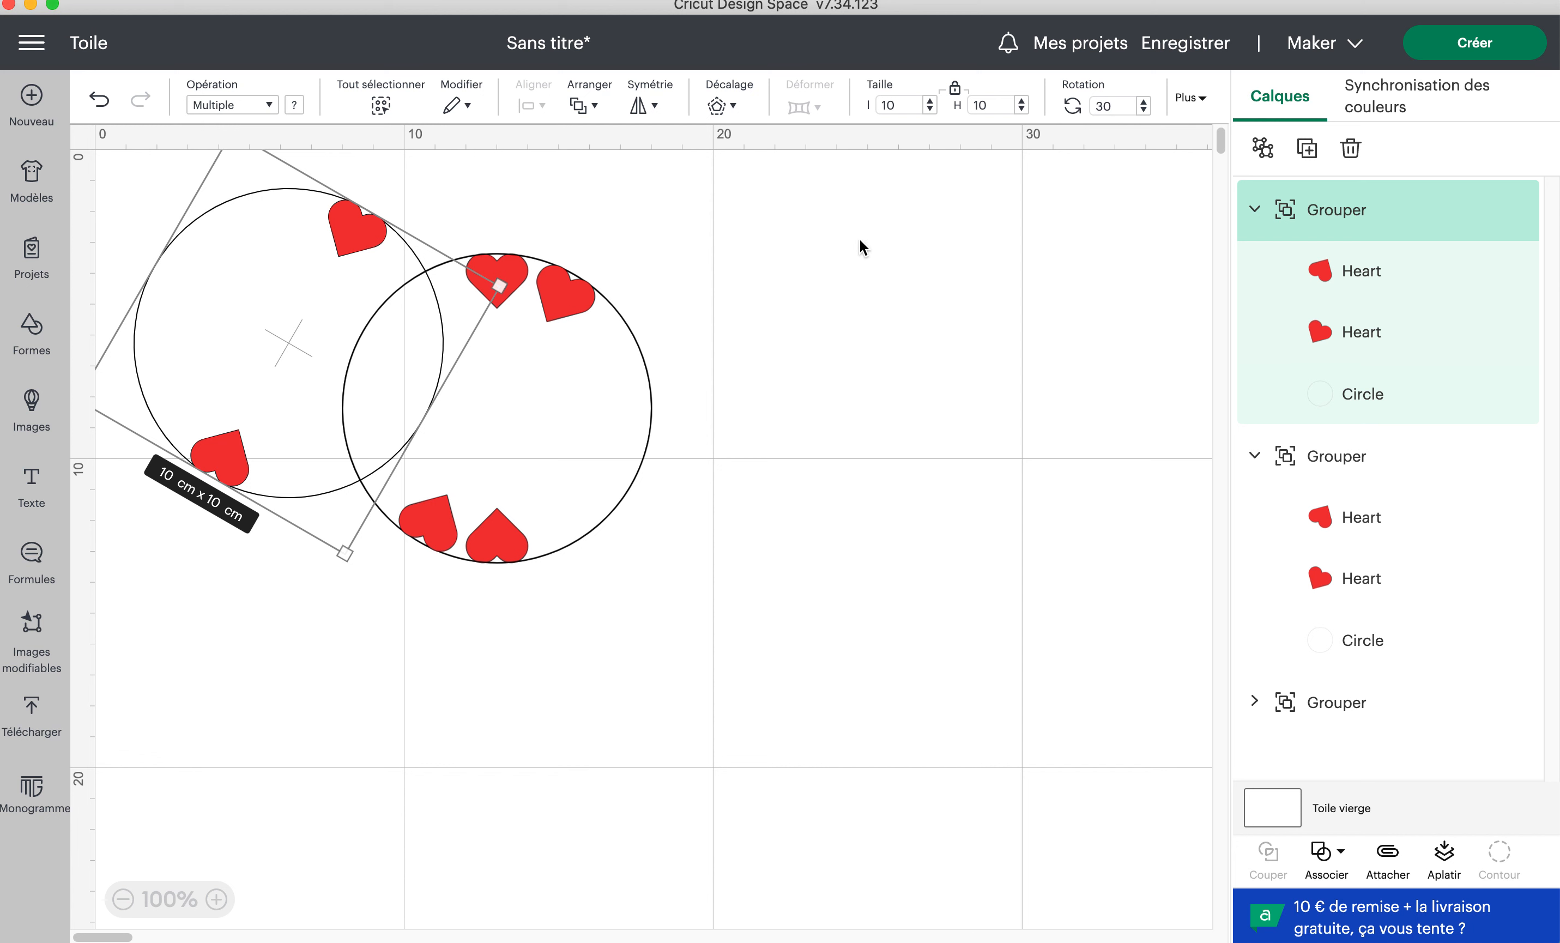
click(1194, 101)
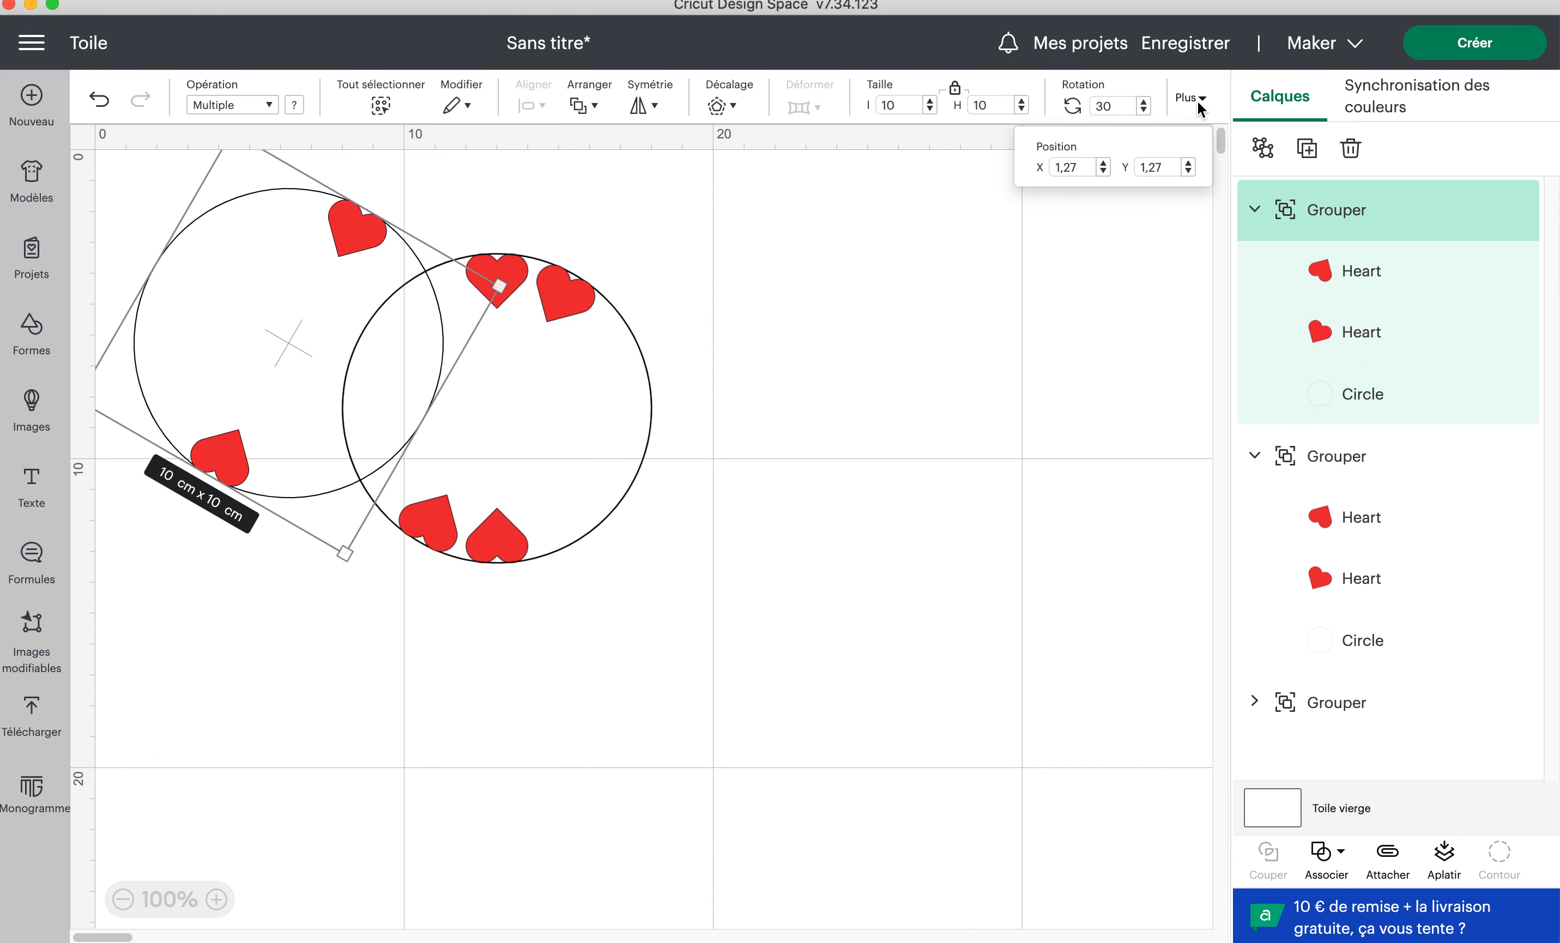
click(1111, 105)
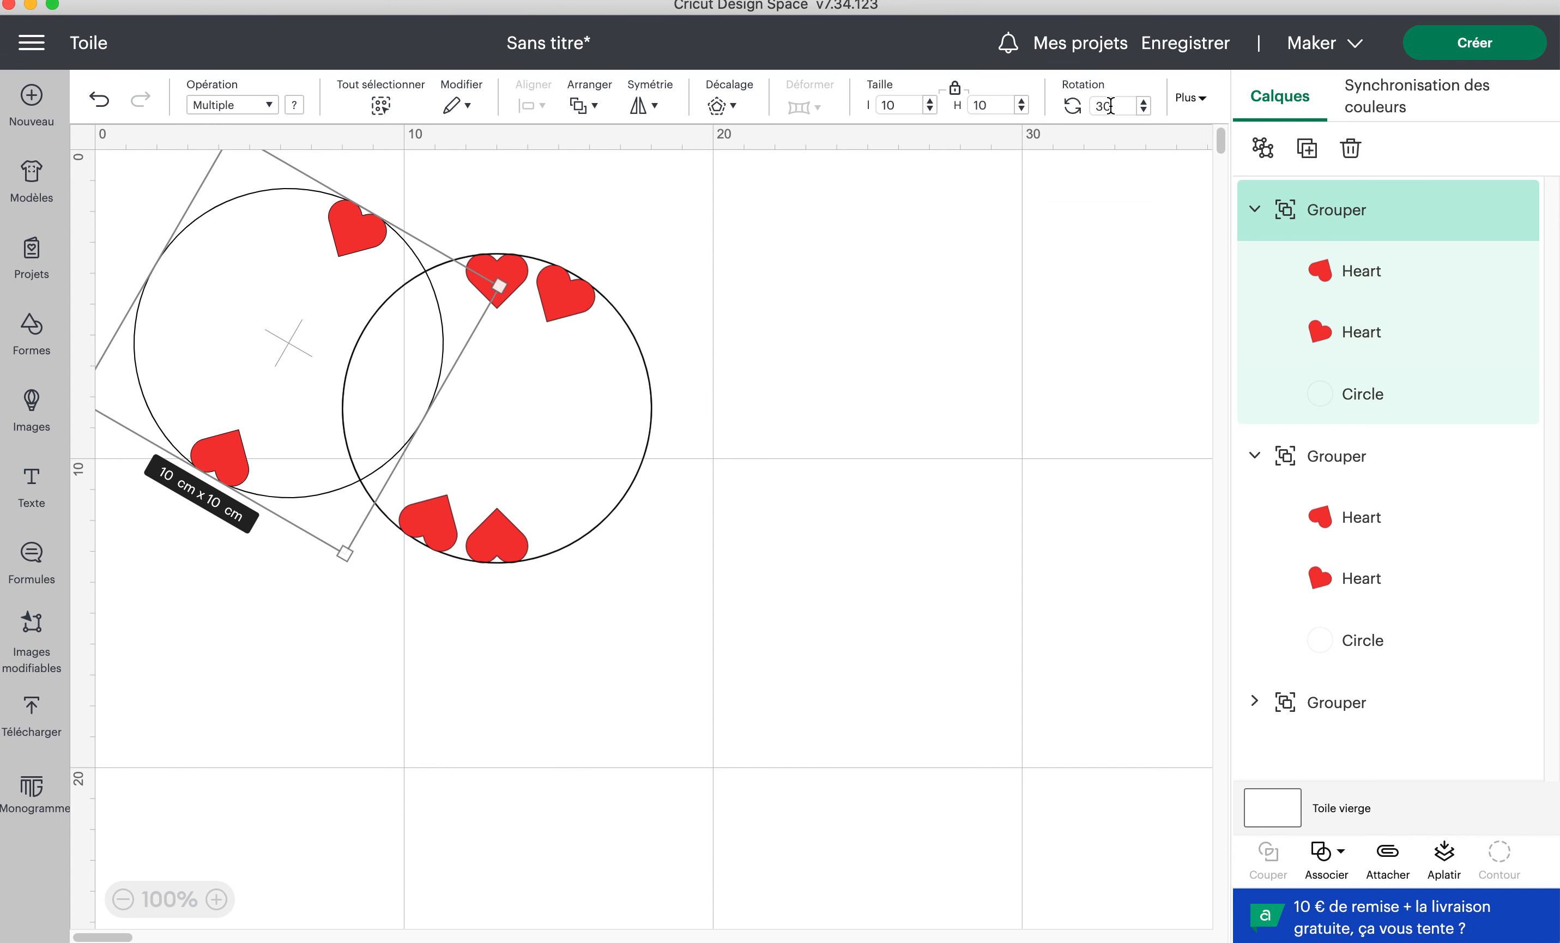
double_click(1111, 104)
text(60)
key(Return)
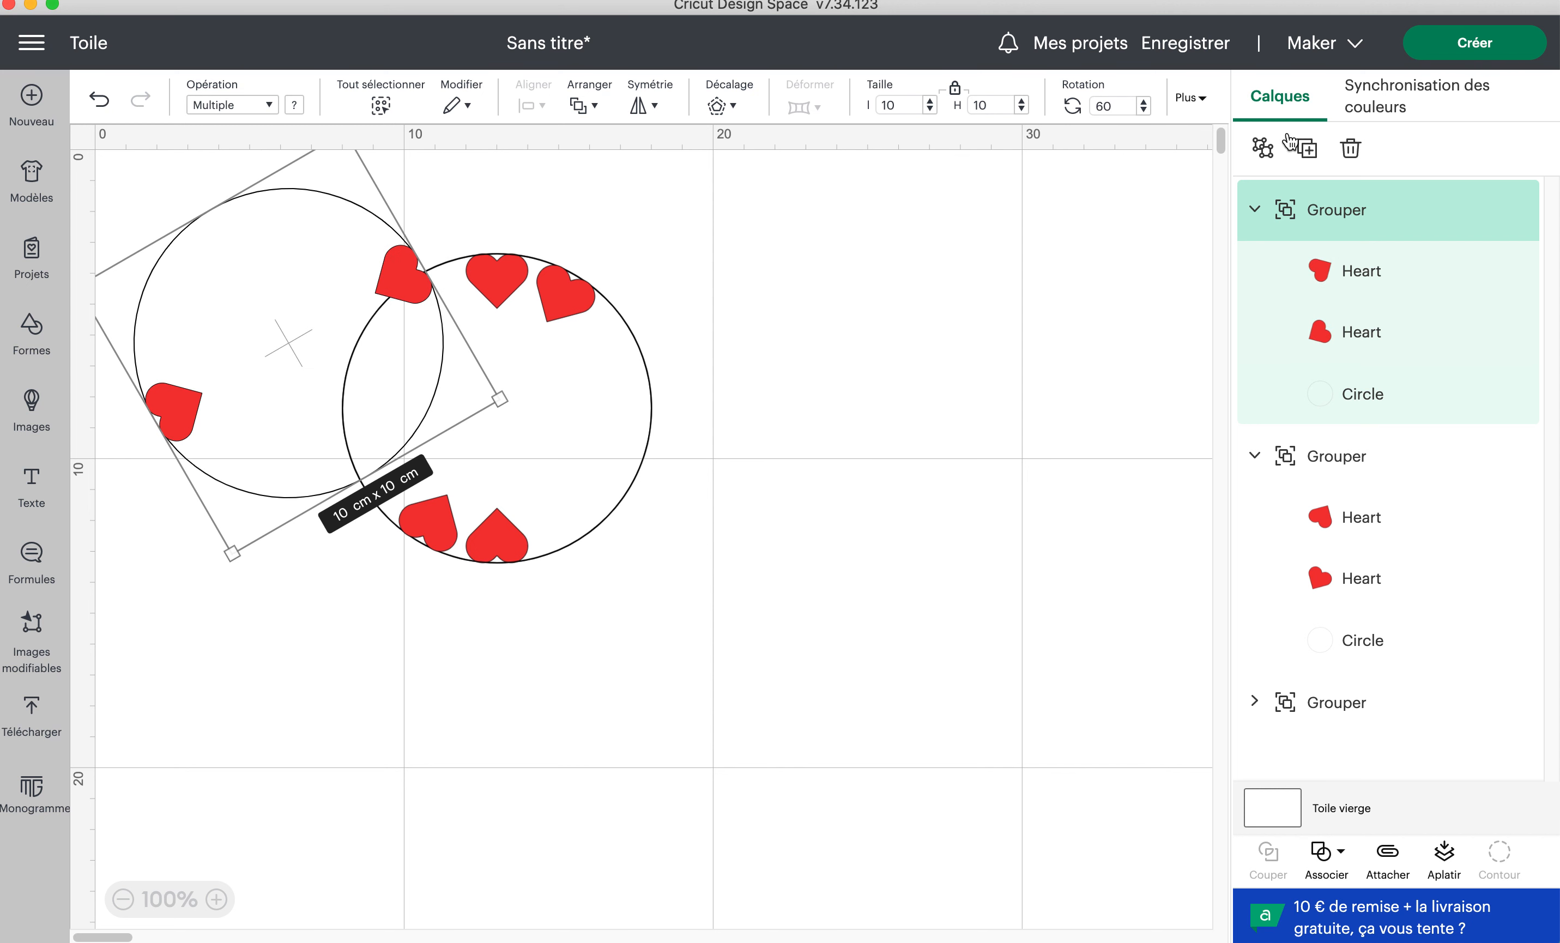
- Duplicate the 60° group and set the new copy's rotation to 90°
click(1307, 148)
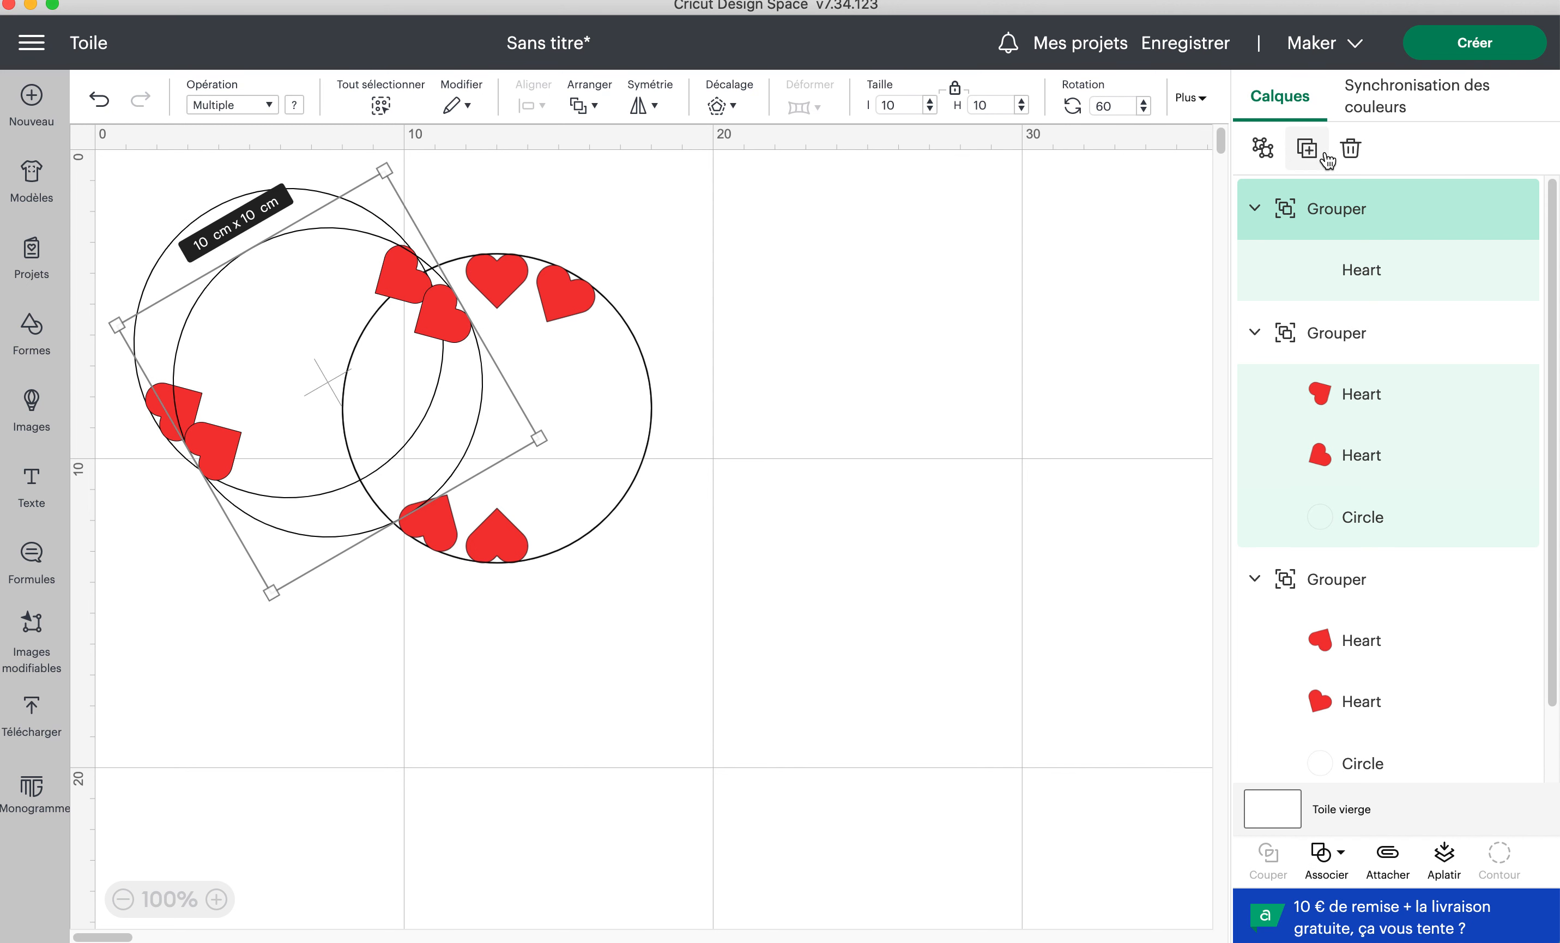
double_click(1120, 107)
text(90)
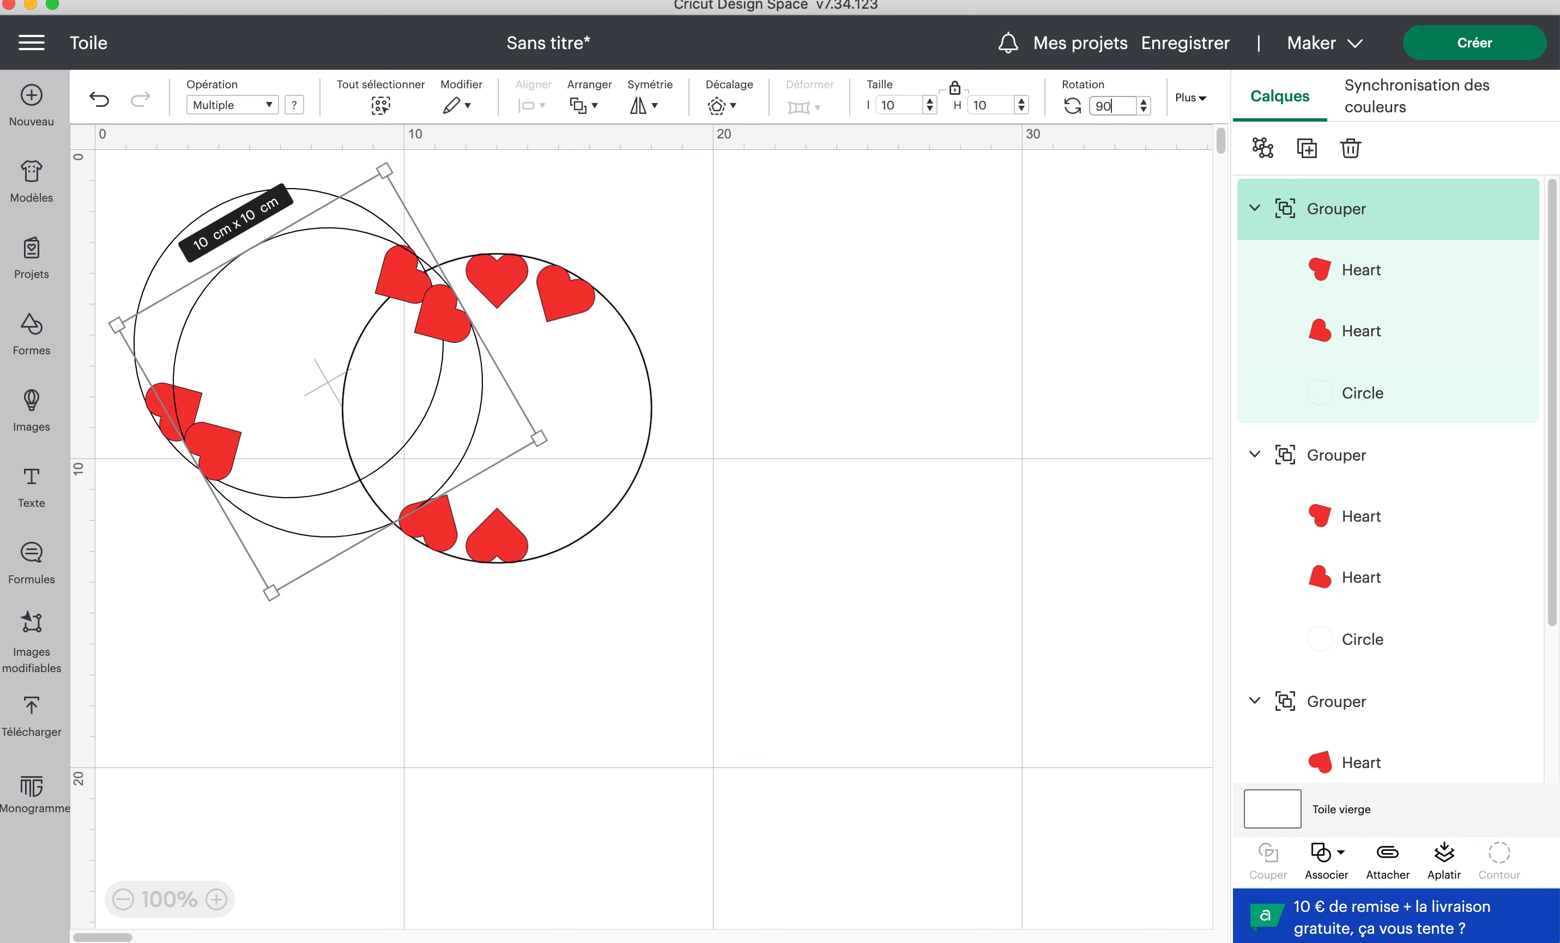
key(Return)
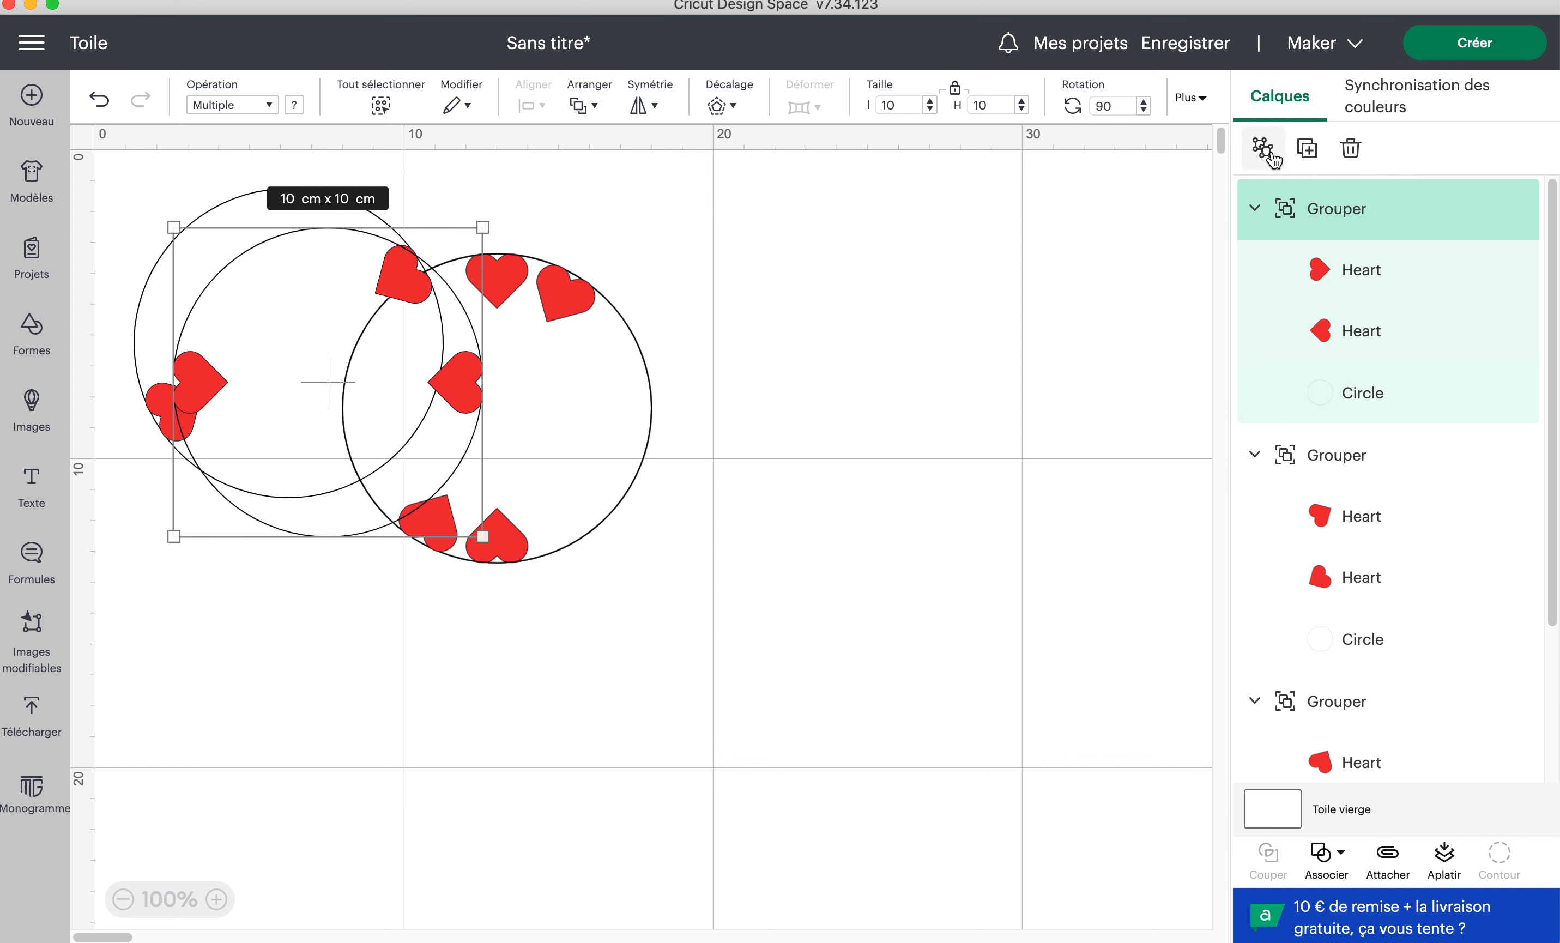
- Duplicate the 90° group and set the new copy's rotation to 120°
click(1307, 146)
double_click(1104, 107)
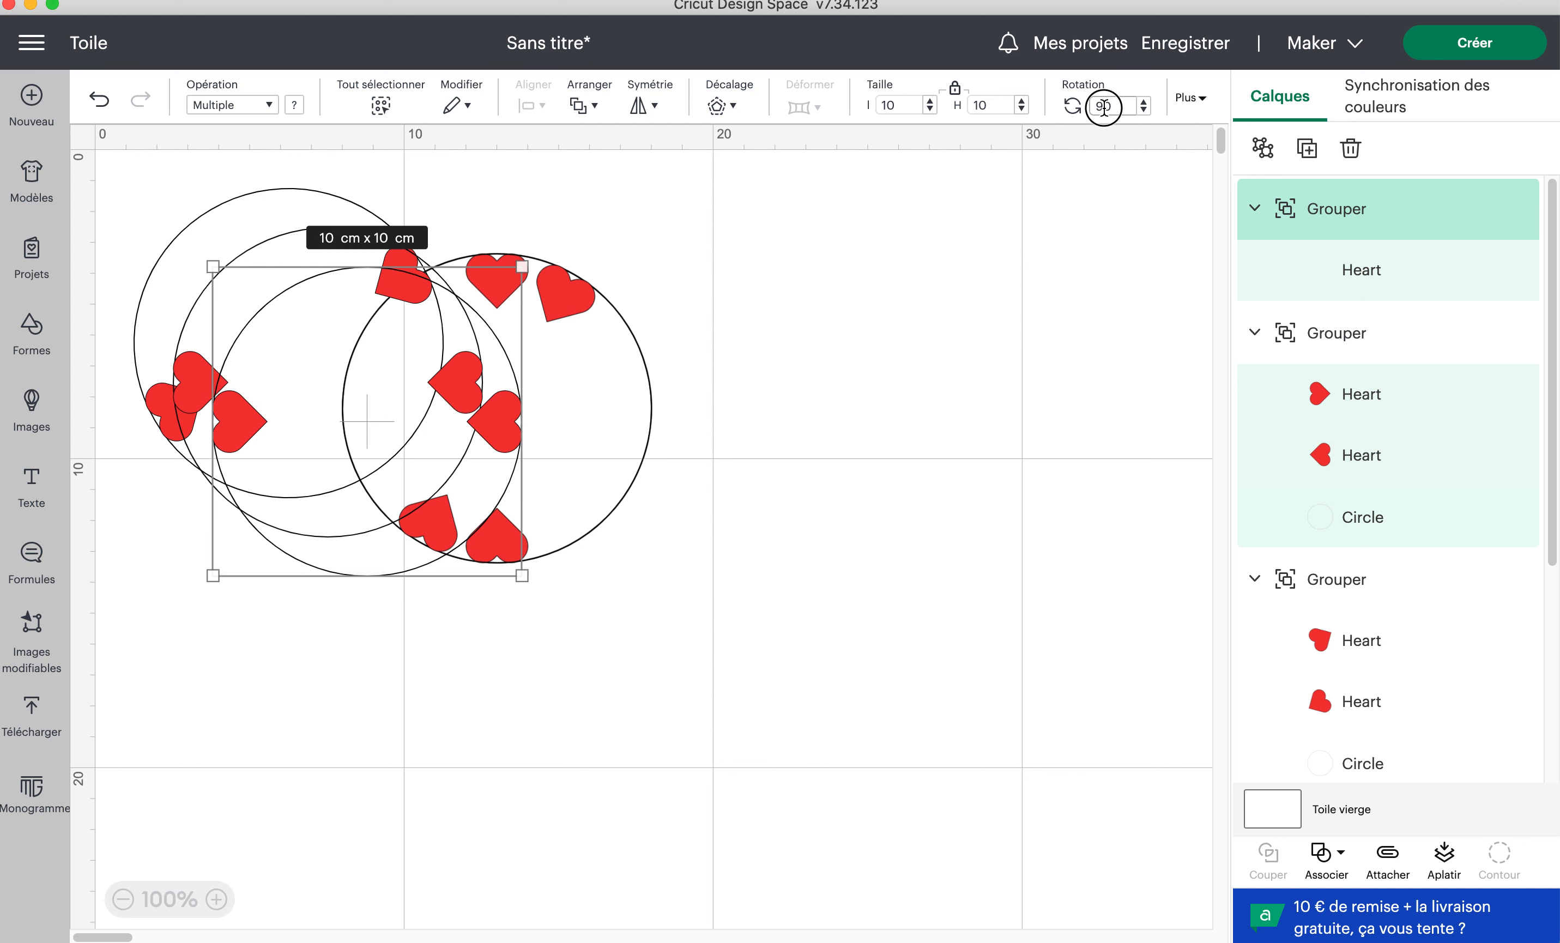
text(12)
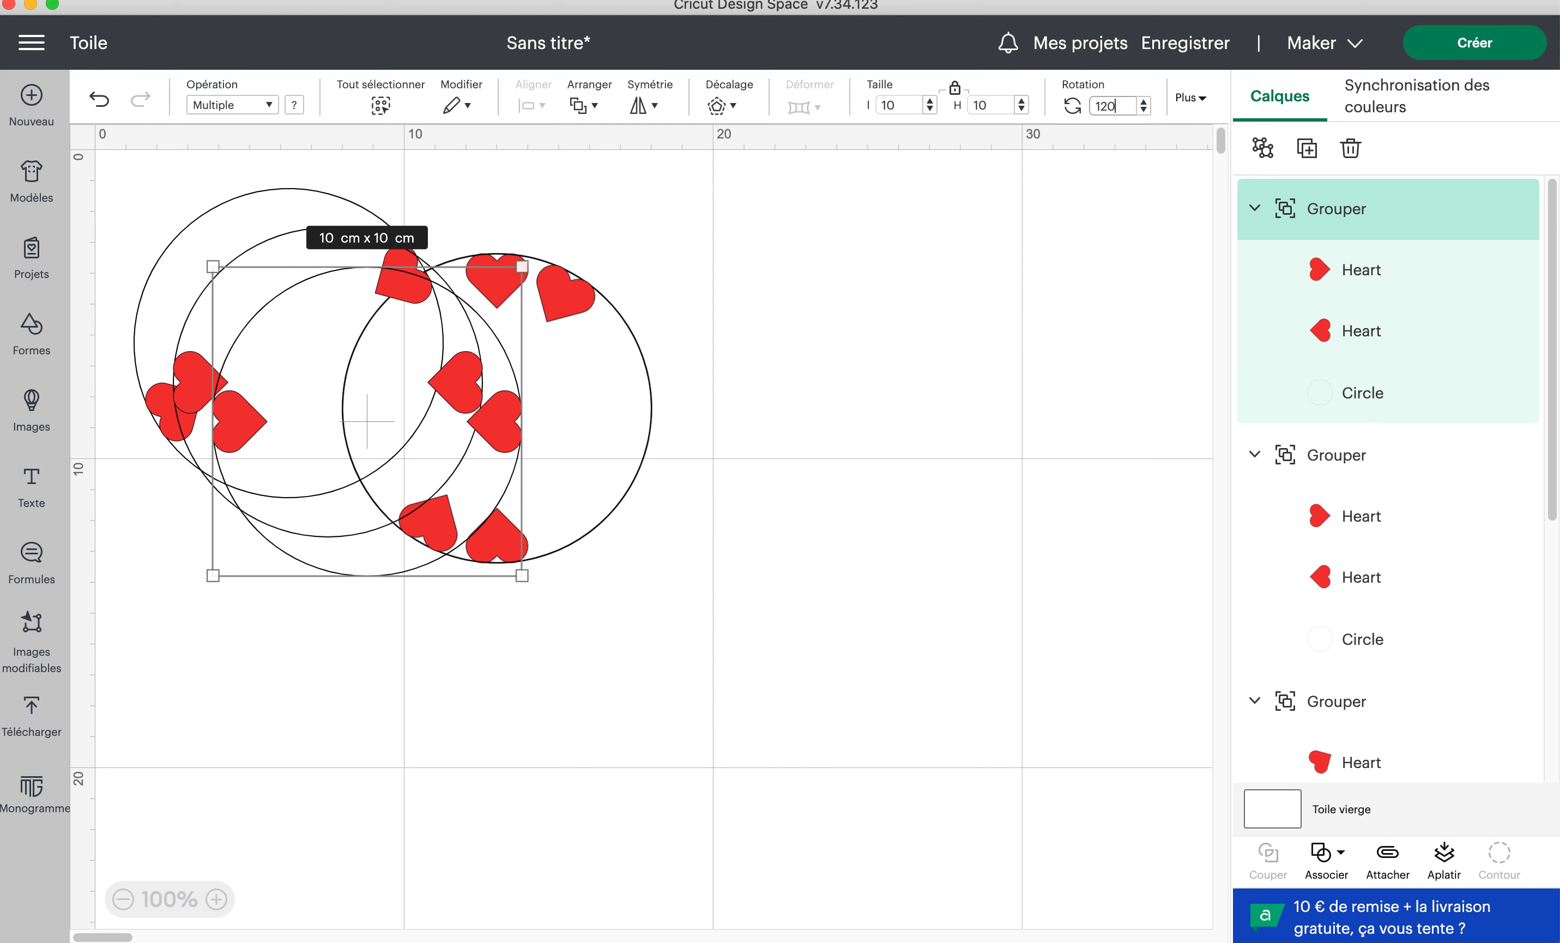
key(Return)
- Duplicate the 120° group and set the new copy's rotation to 150°
click(1307, 149)
click(1102, 107)
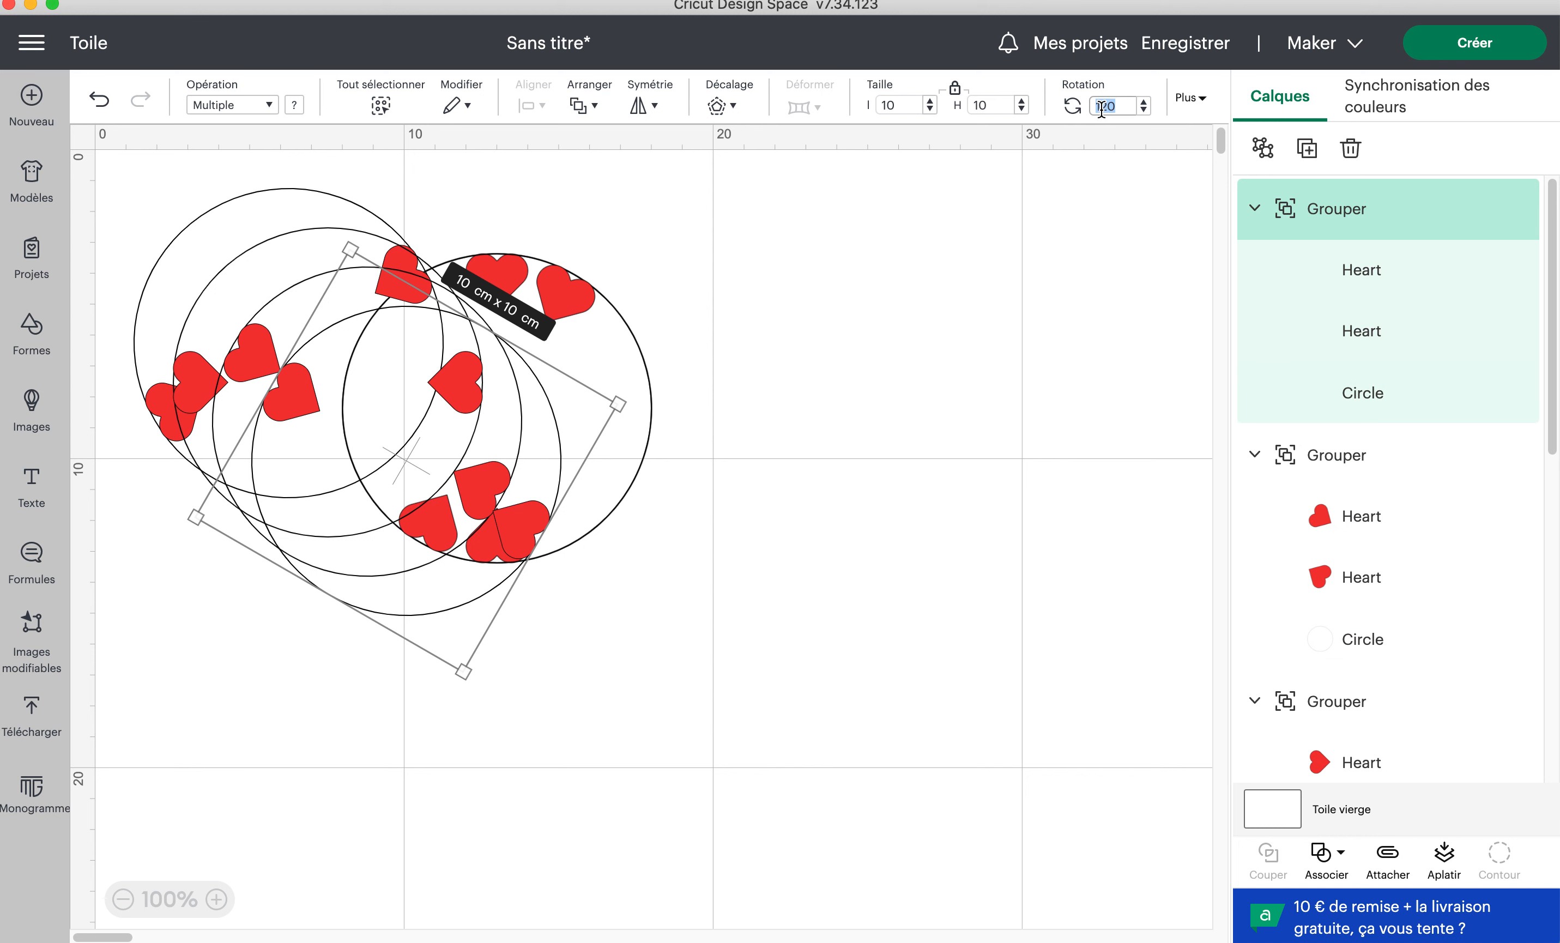
text(150)
key(Return)
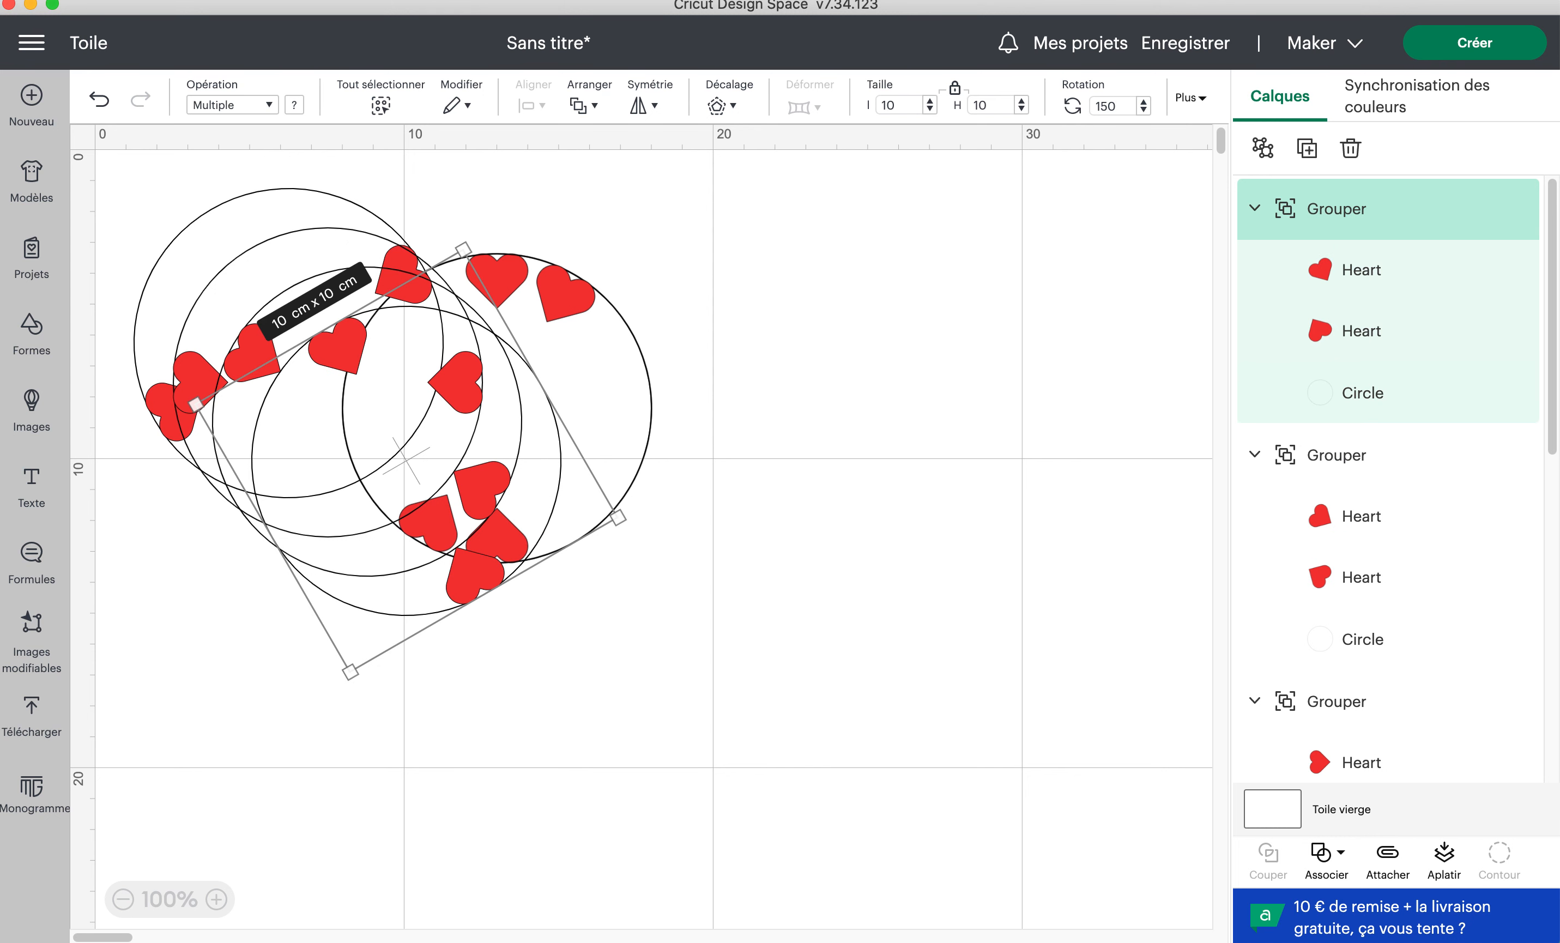
click(819, 387)
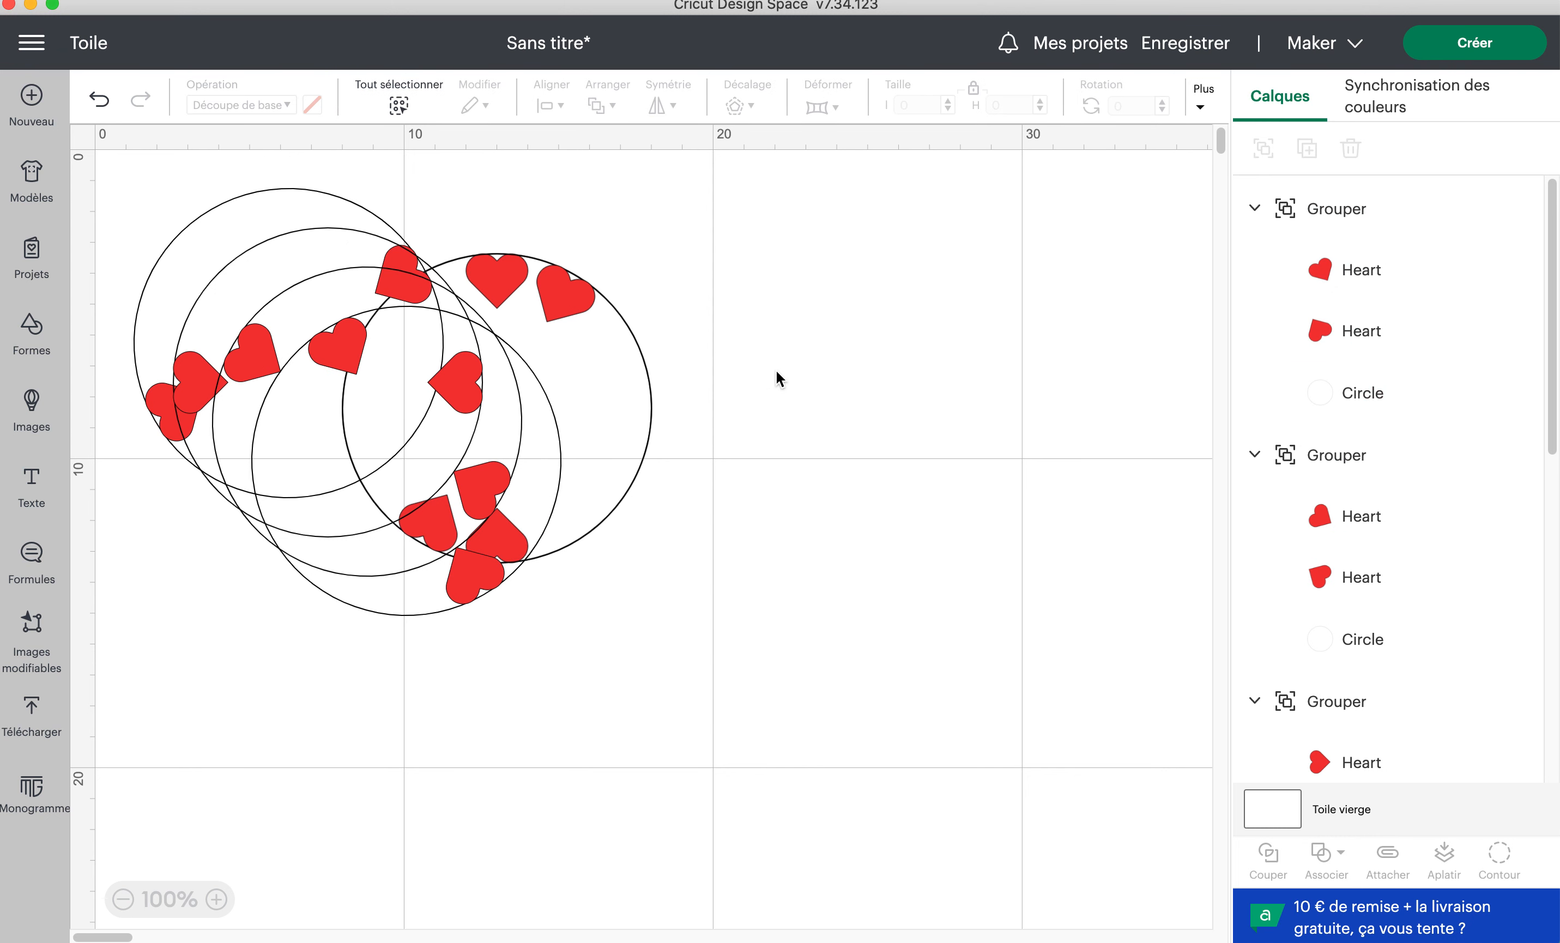
drag(134, 184, 780, 590)
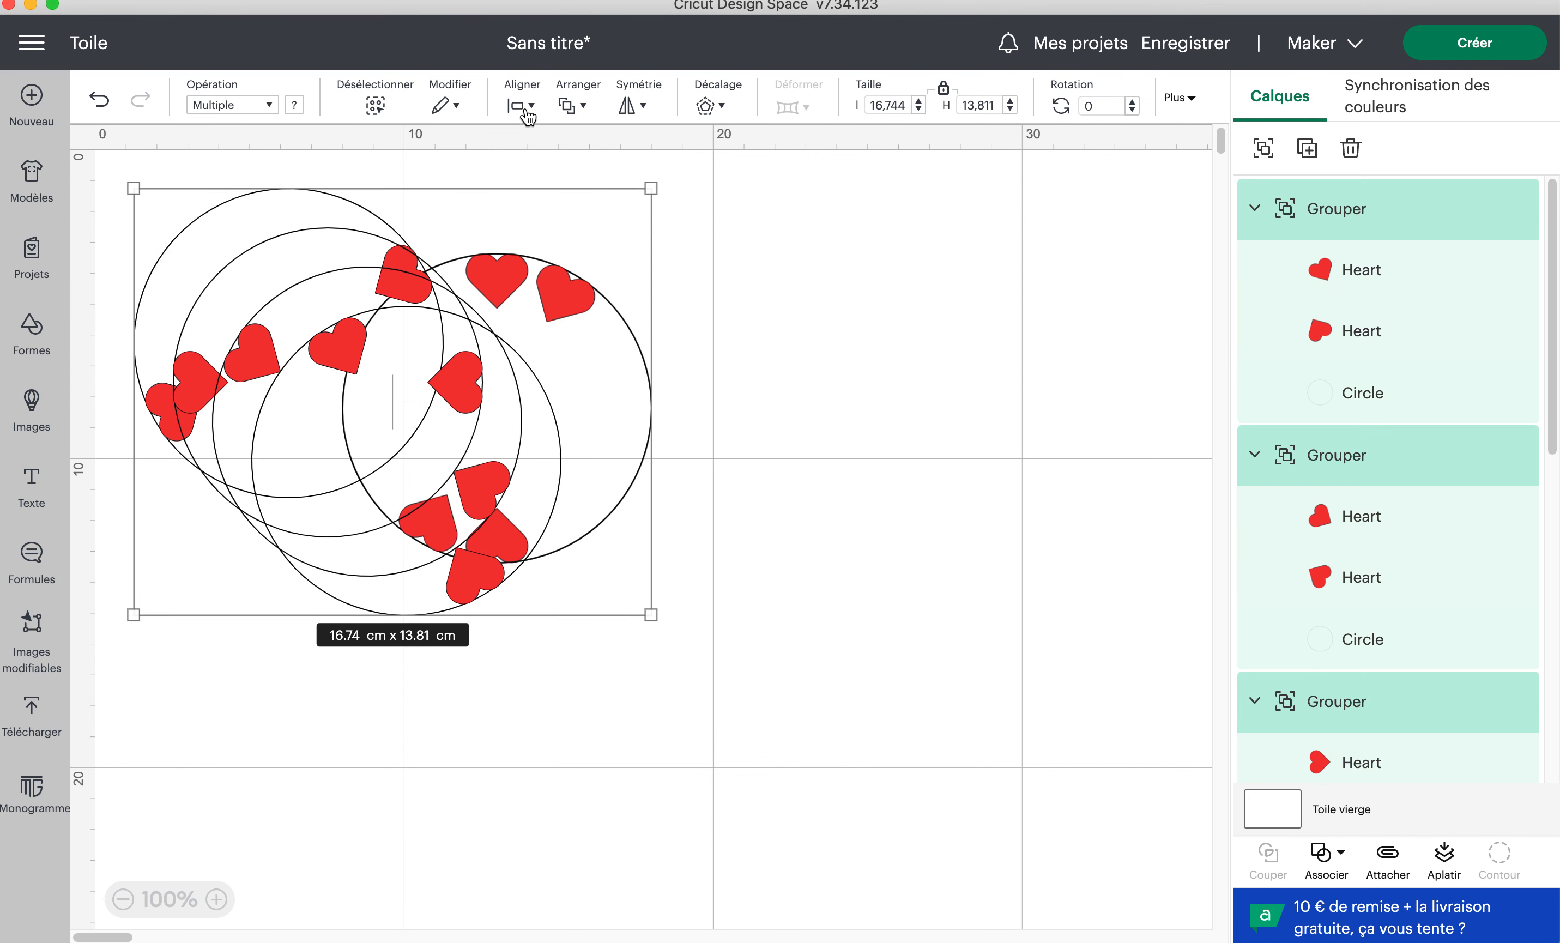
click(525, 108)
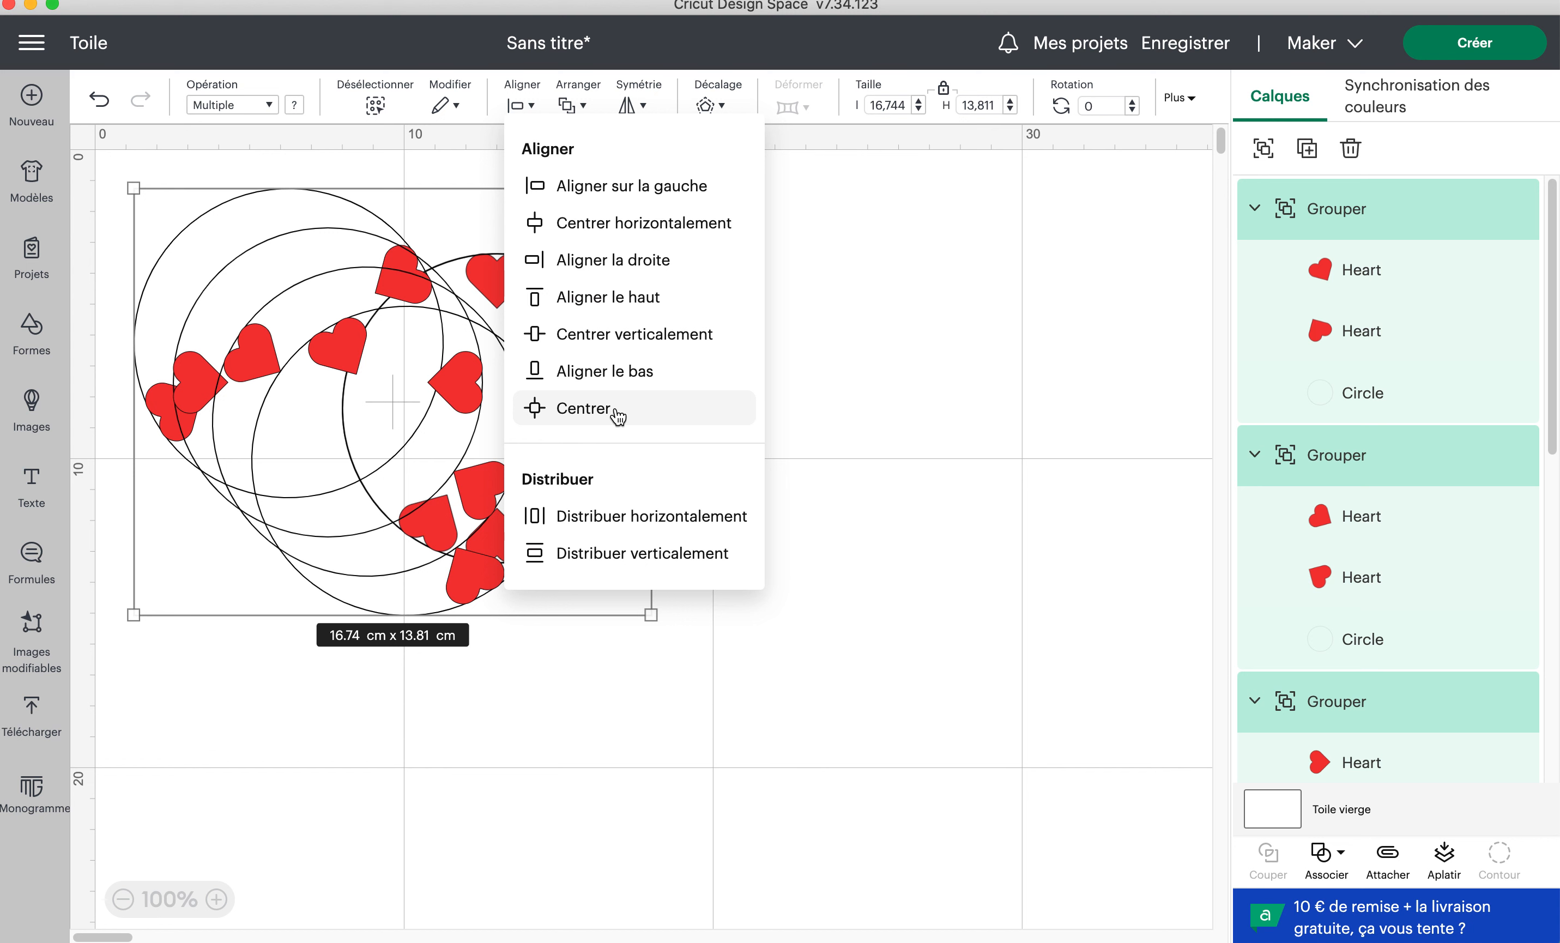
click(865, 453)
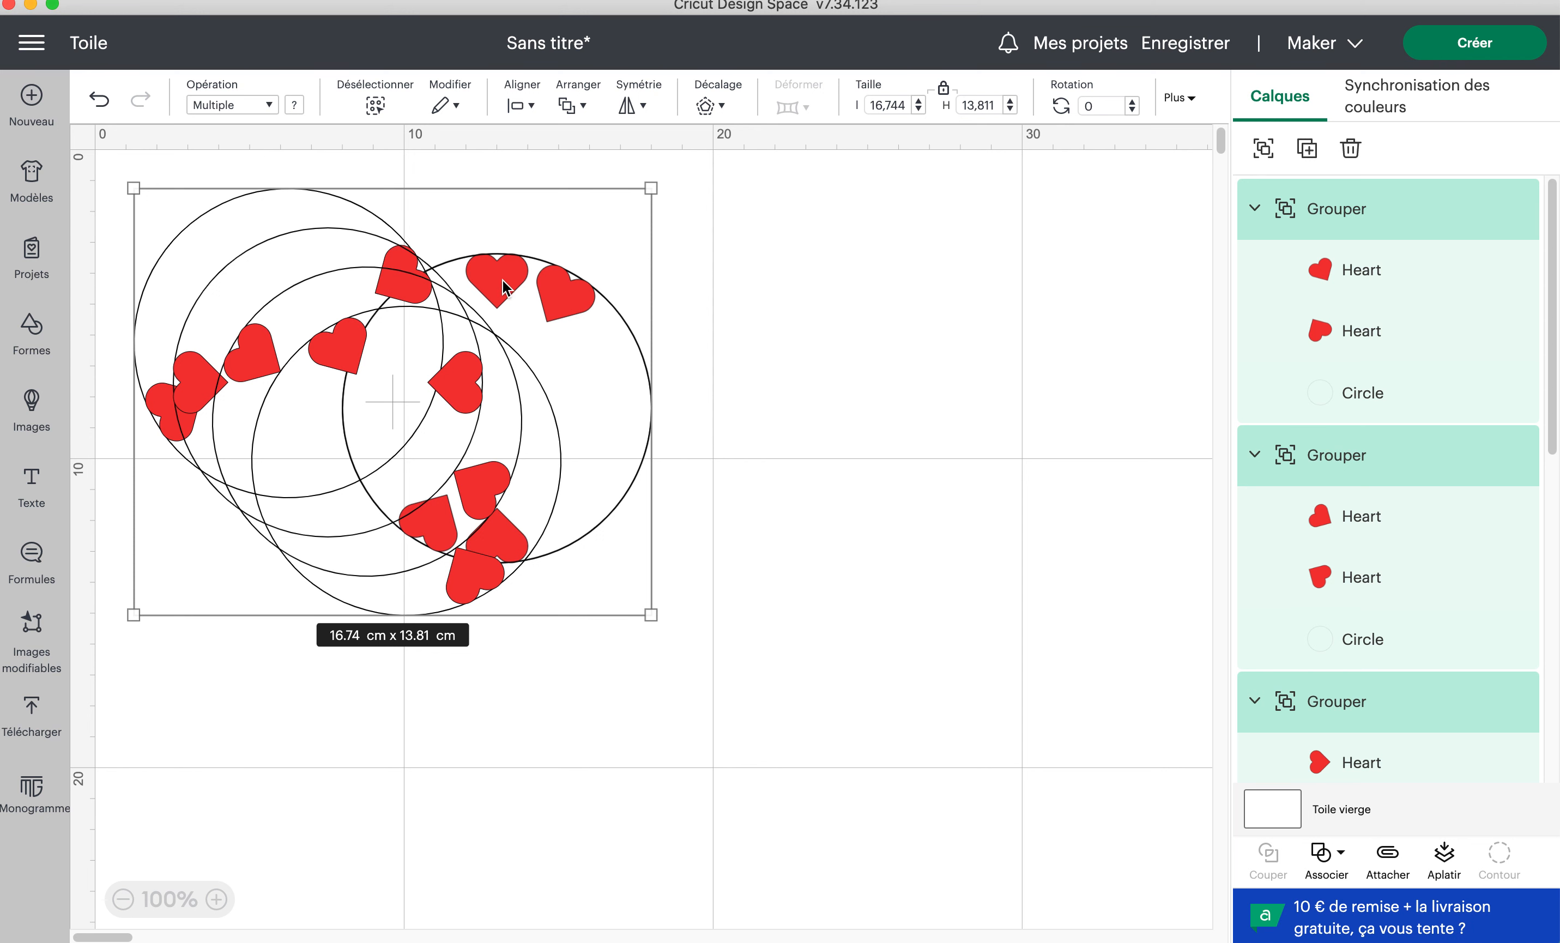
click(795, 308)
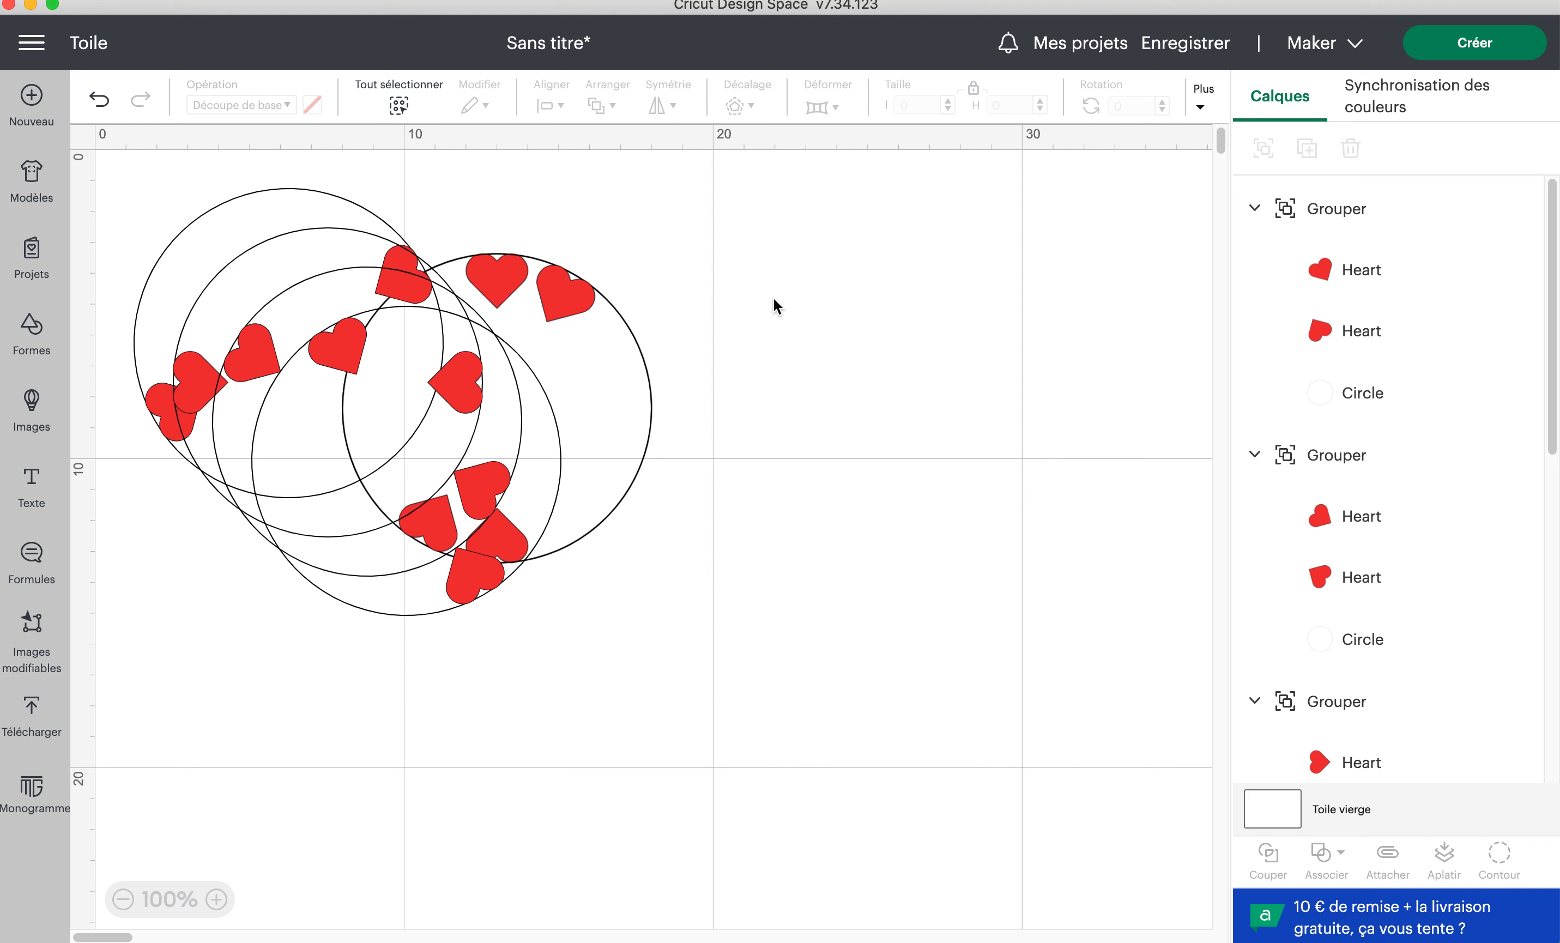
- Select all the heart-and-circle groups and centre them on one another
drag(118, 169, 812, 589)
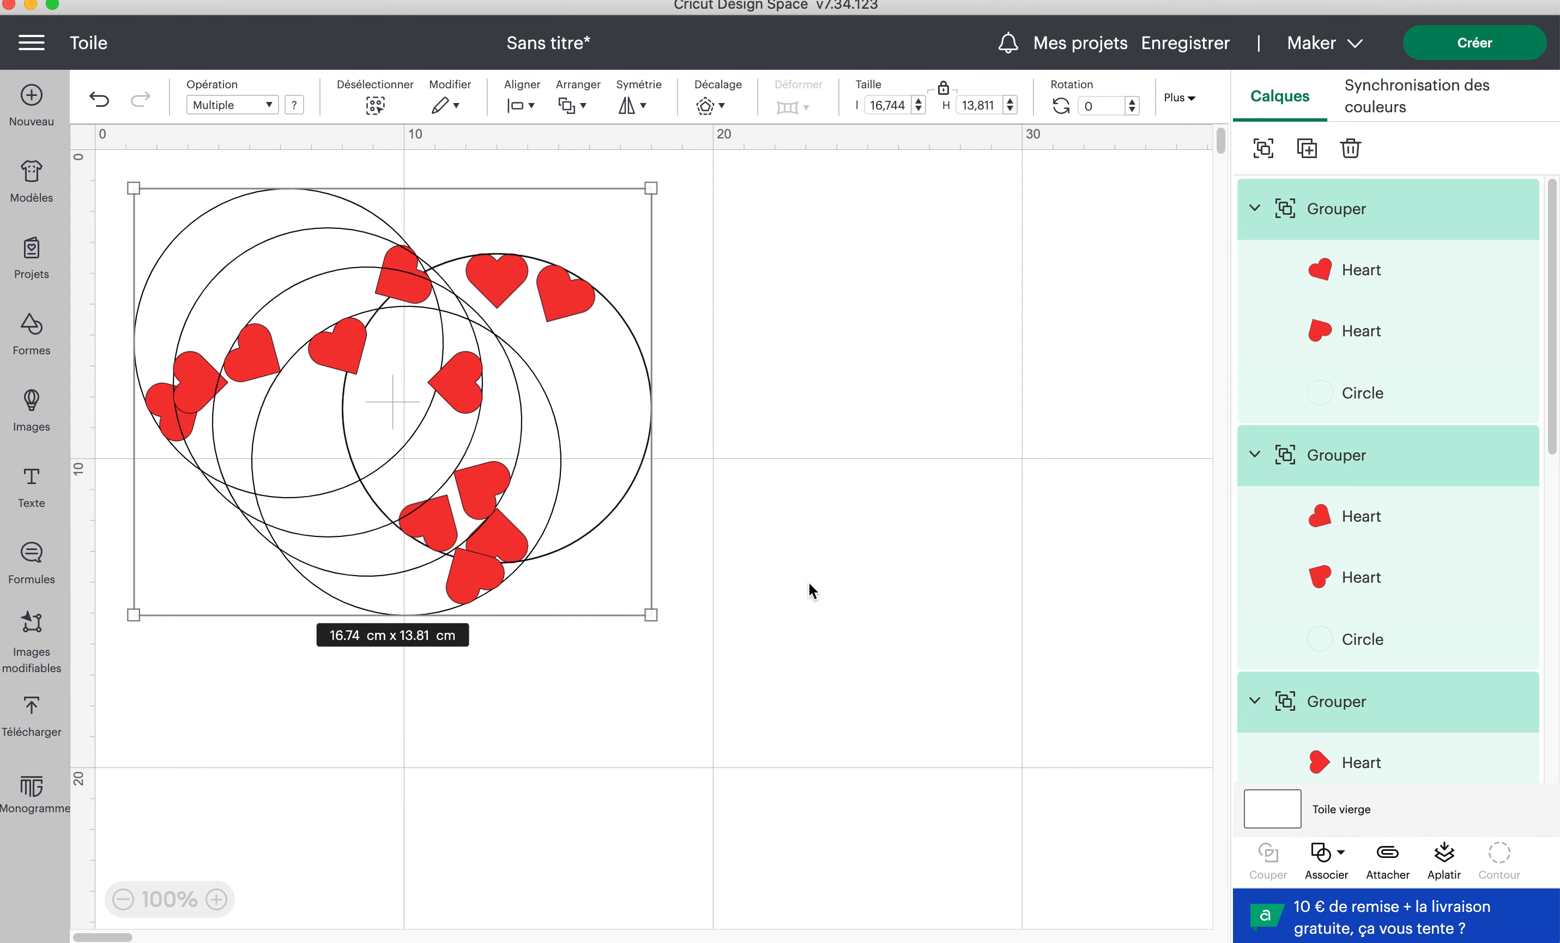
click(535, 112)
click(616, 407)
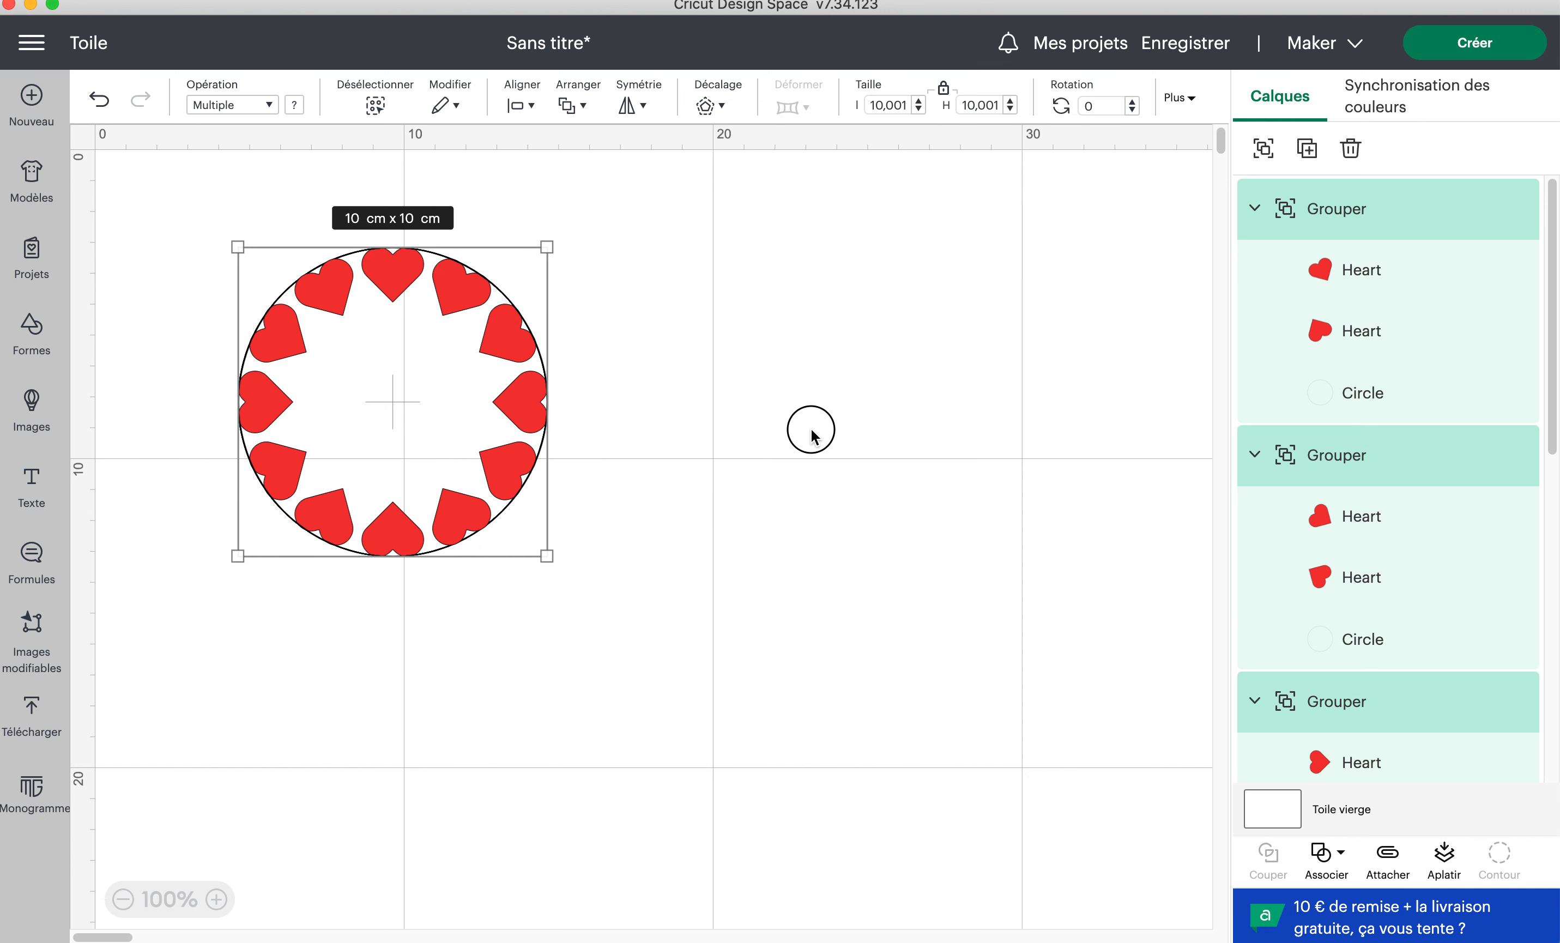
- Select the whole ring of hearts, move it about 4.7 cm to the right, and deselect it
click(811, 429)
drag(198, 234, 711, 579)
drag(640, 340, 654, 330)
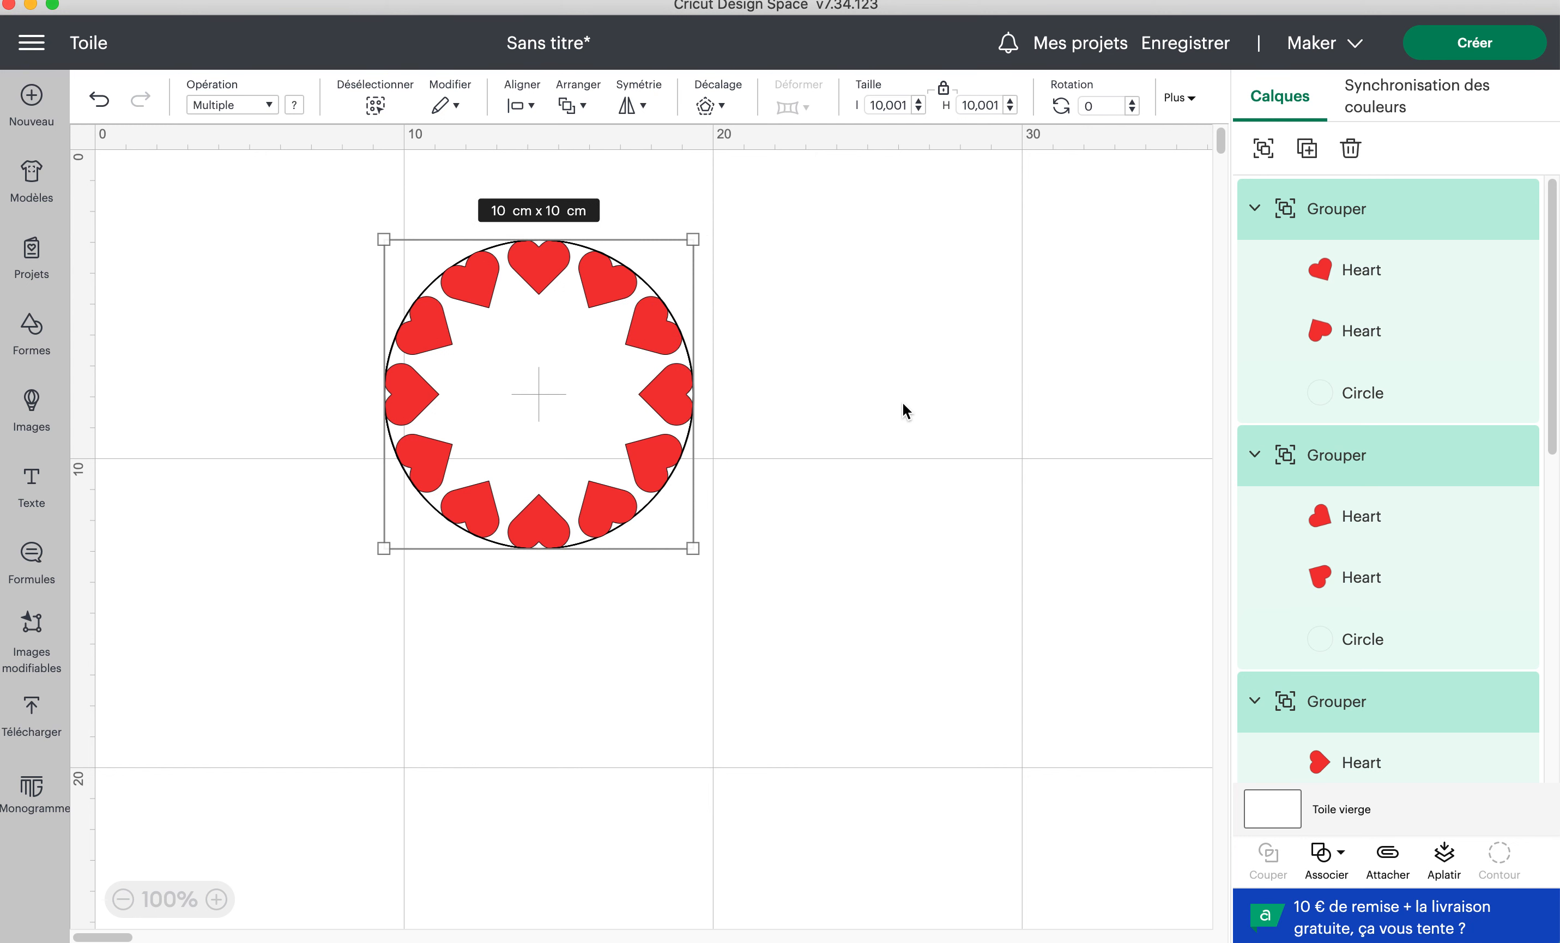
click(892, 357)
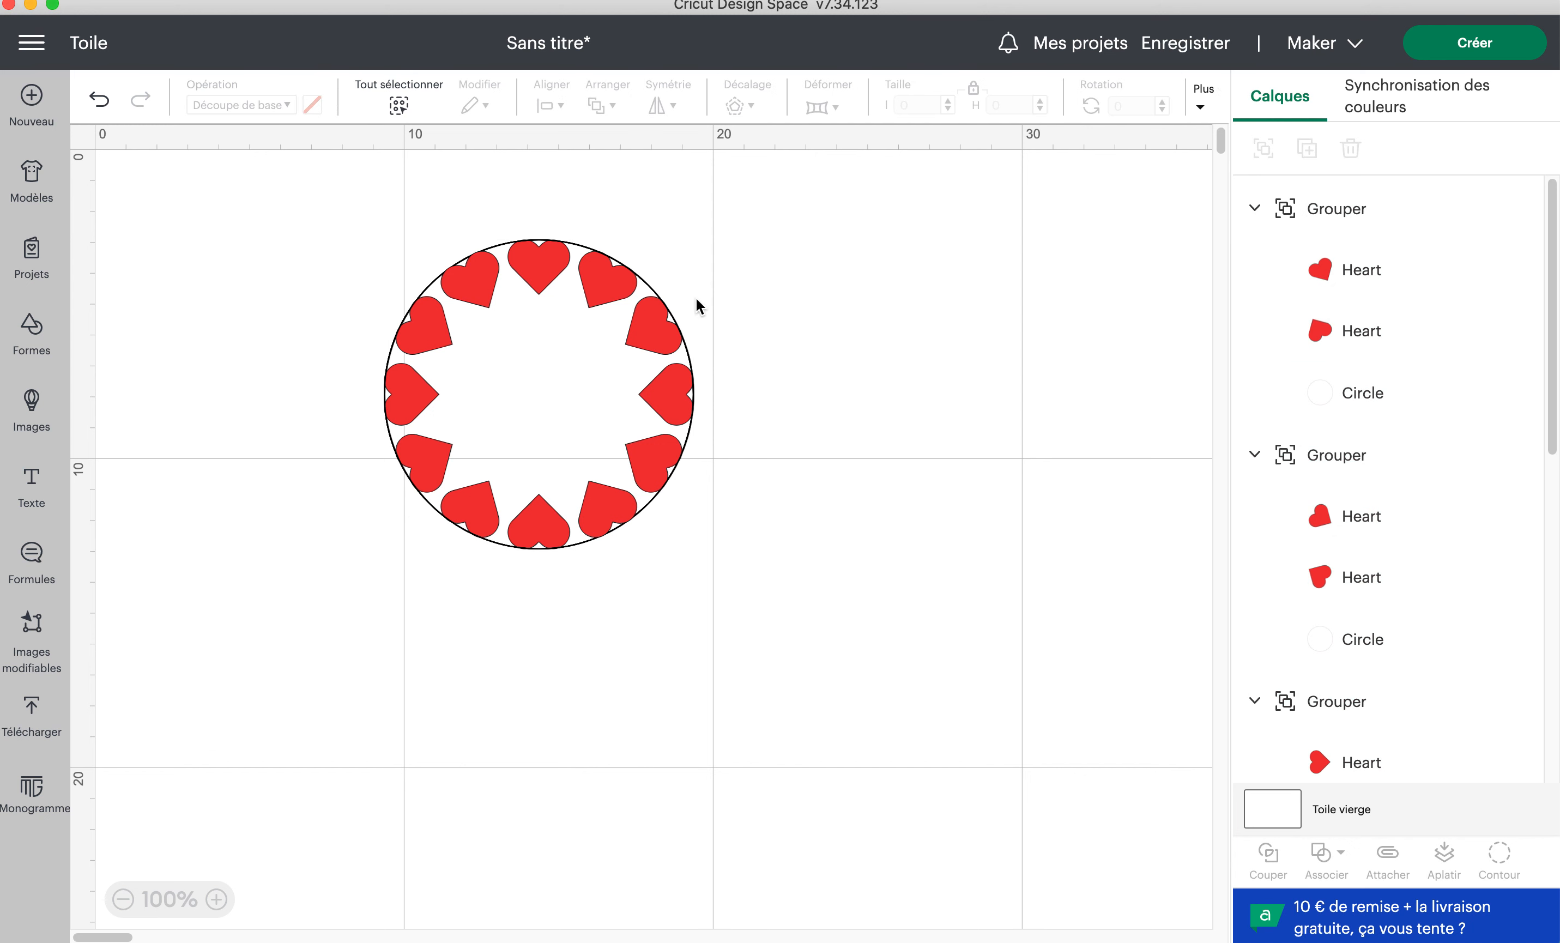
- Delete the guide circle from each of the expanded heart groups, leaving only the hearts in them
click(1364, 396)
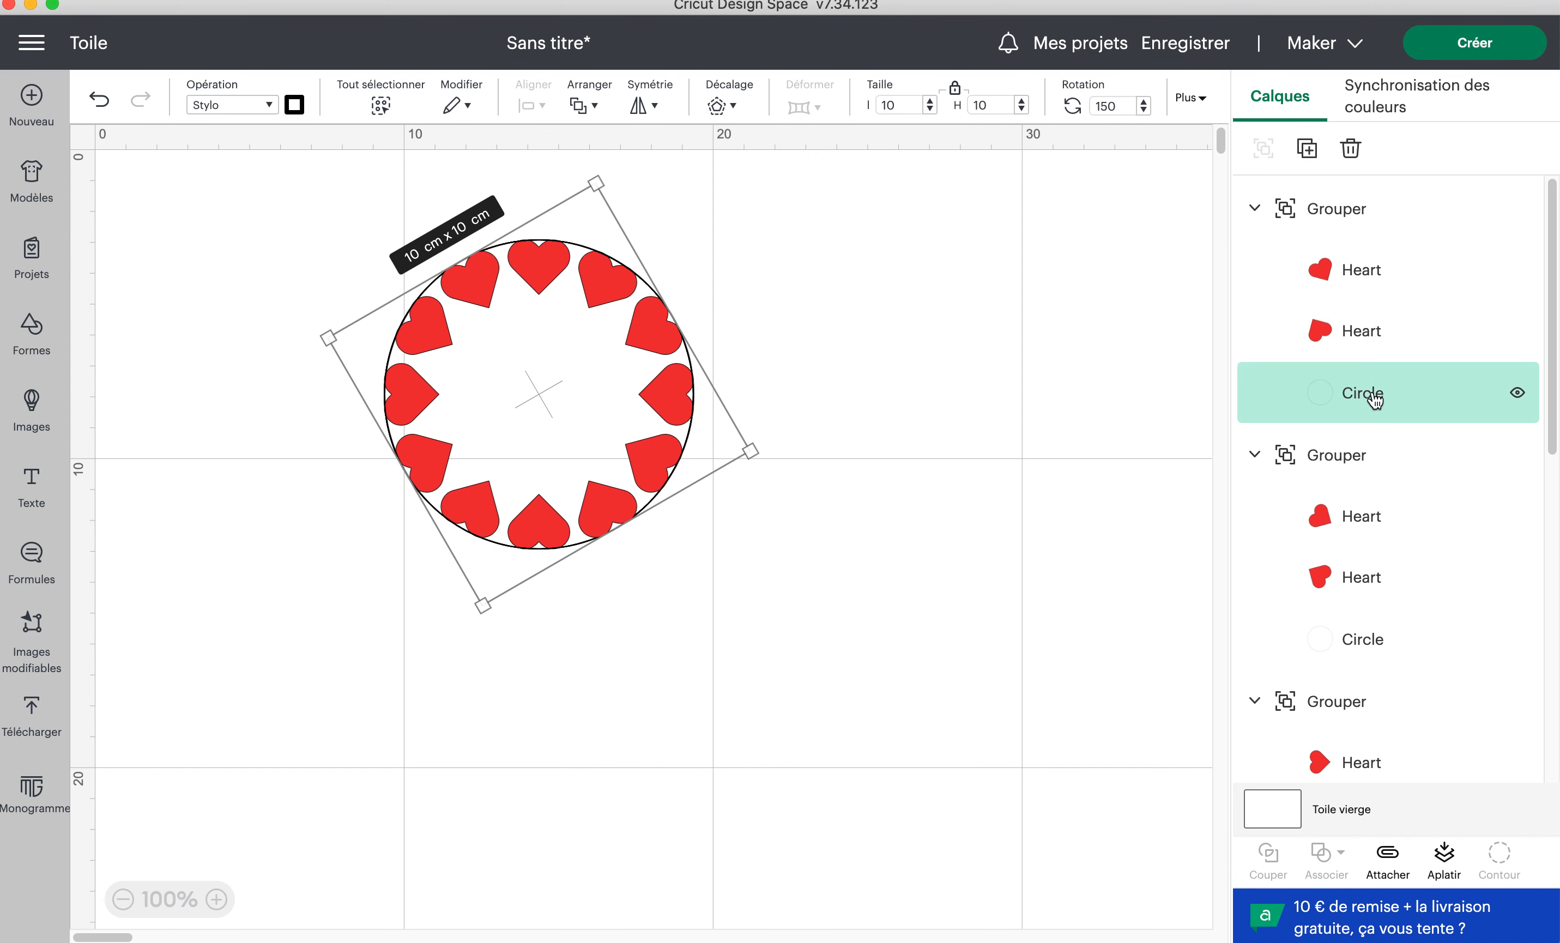
drag(1375, 399, 1348, 582)
scroll(1365, 645, down, 3)
scroll(1345, 582, down, 4)
scroll(1345, 581, down, 1)
drag(1345, 450, 1357, 679)
click(1369, 693)
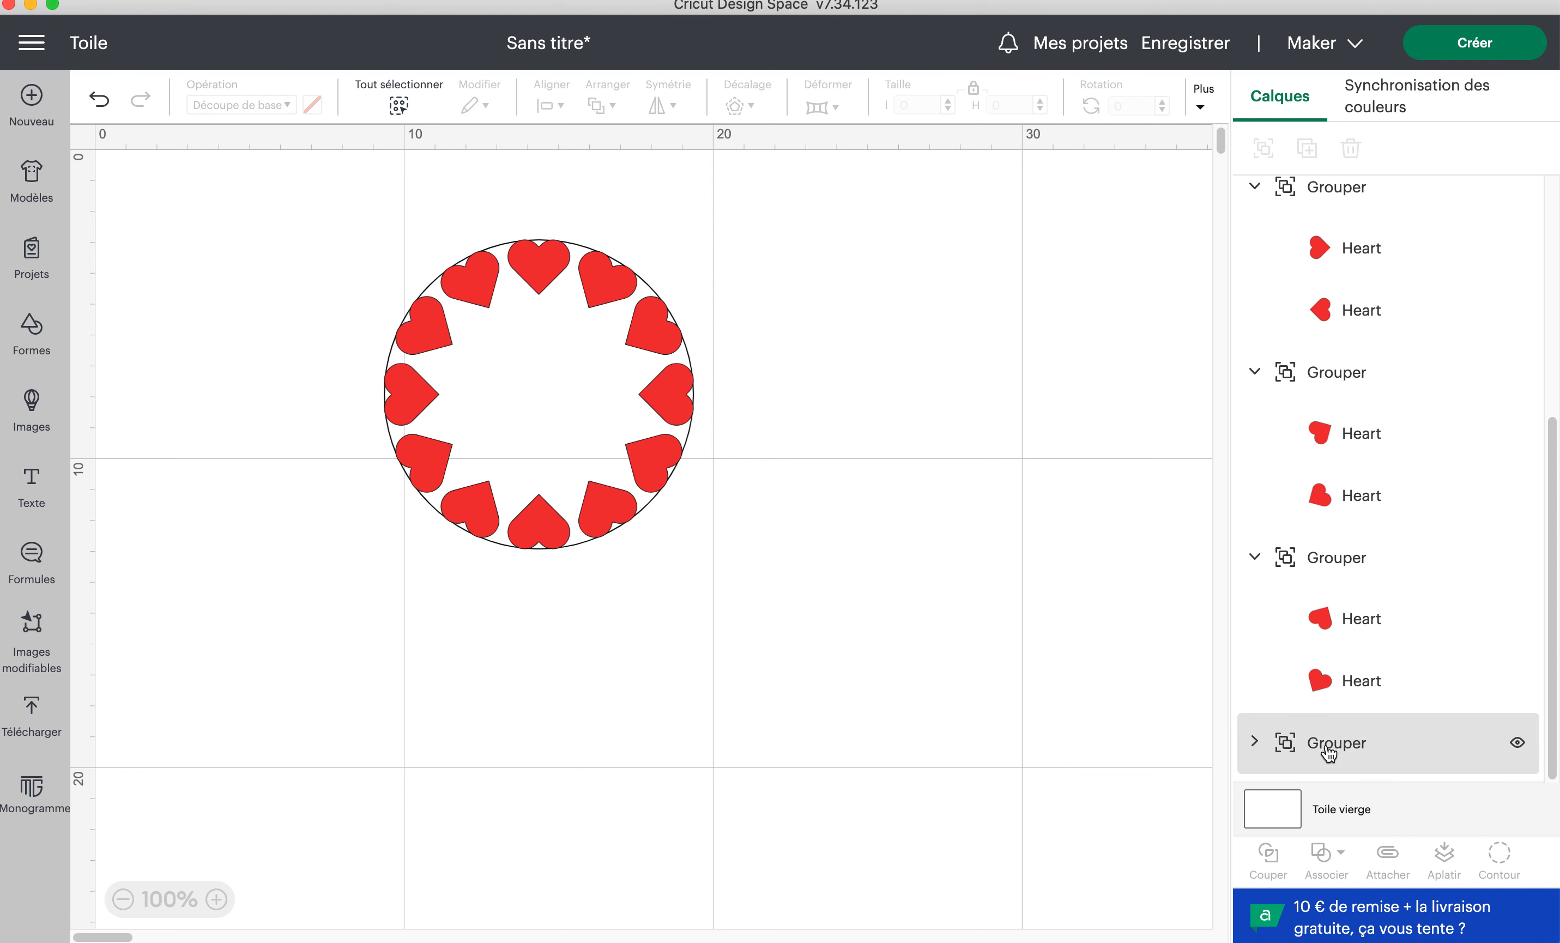
- Expand the last collapsed group and delete its guide circle
click(1255, 742)
scroll(1321, 668, down, 3)
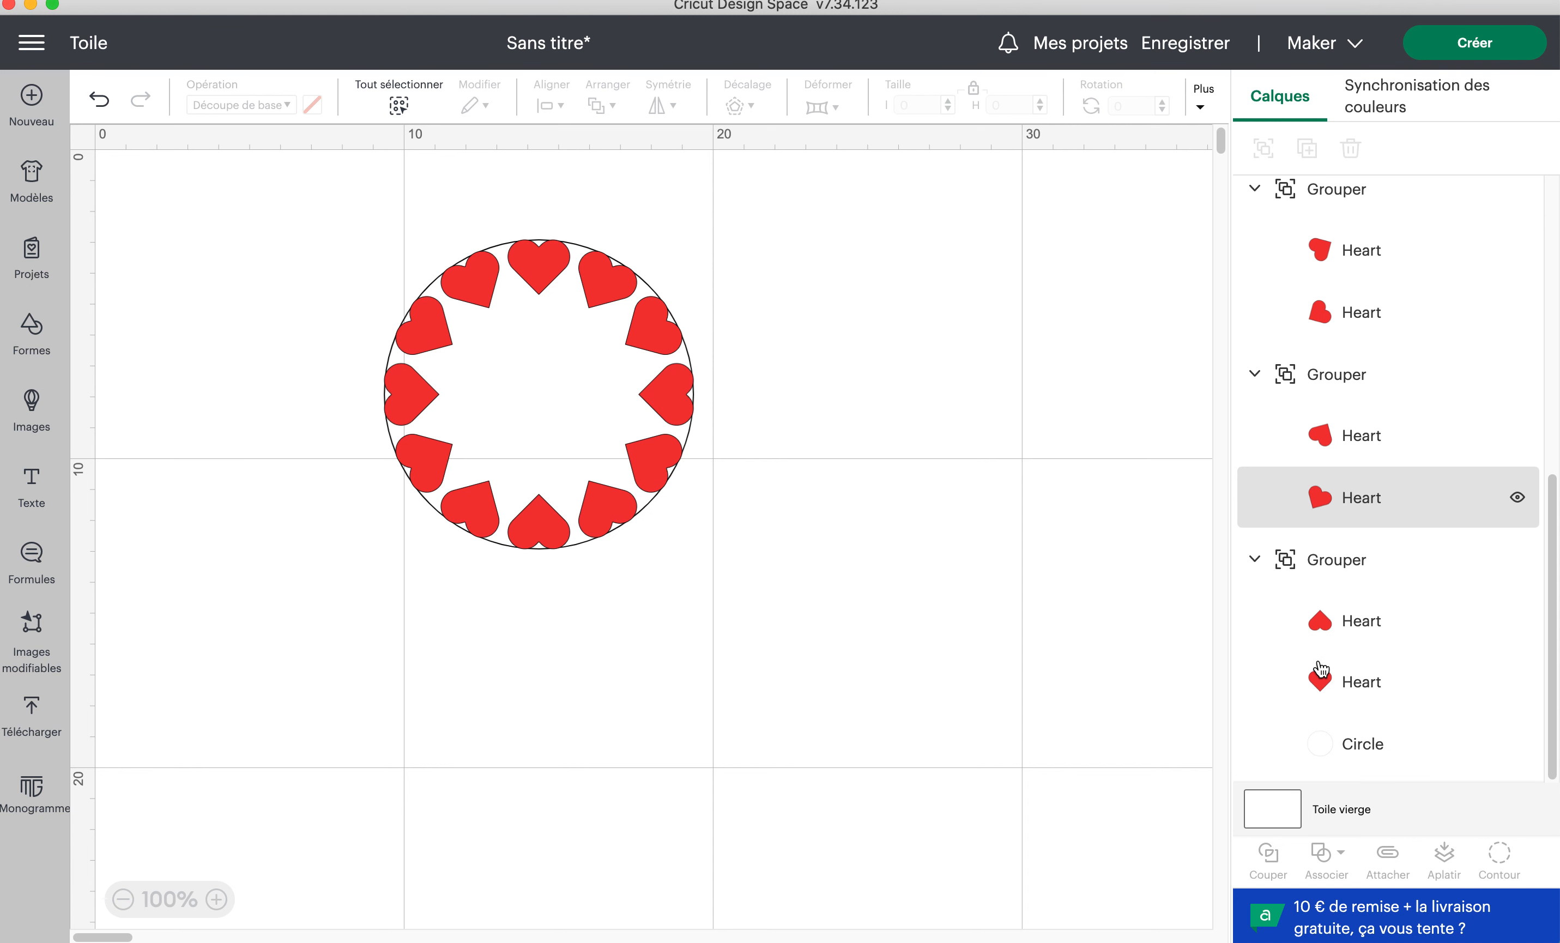
click(1358, 747)
key(Delete)
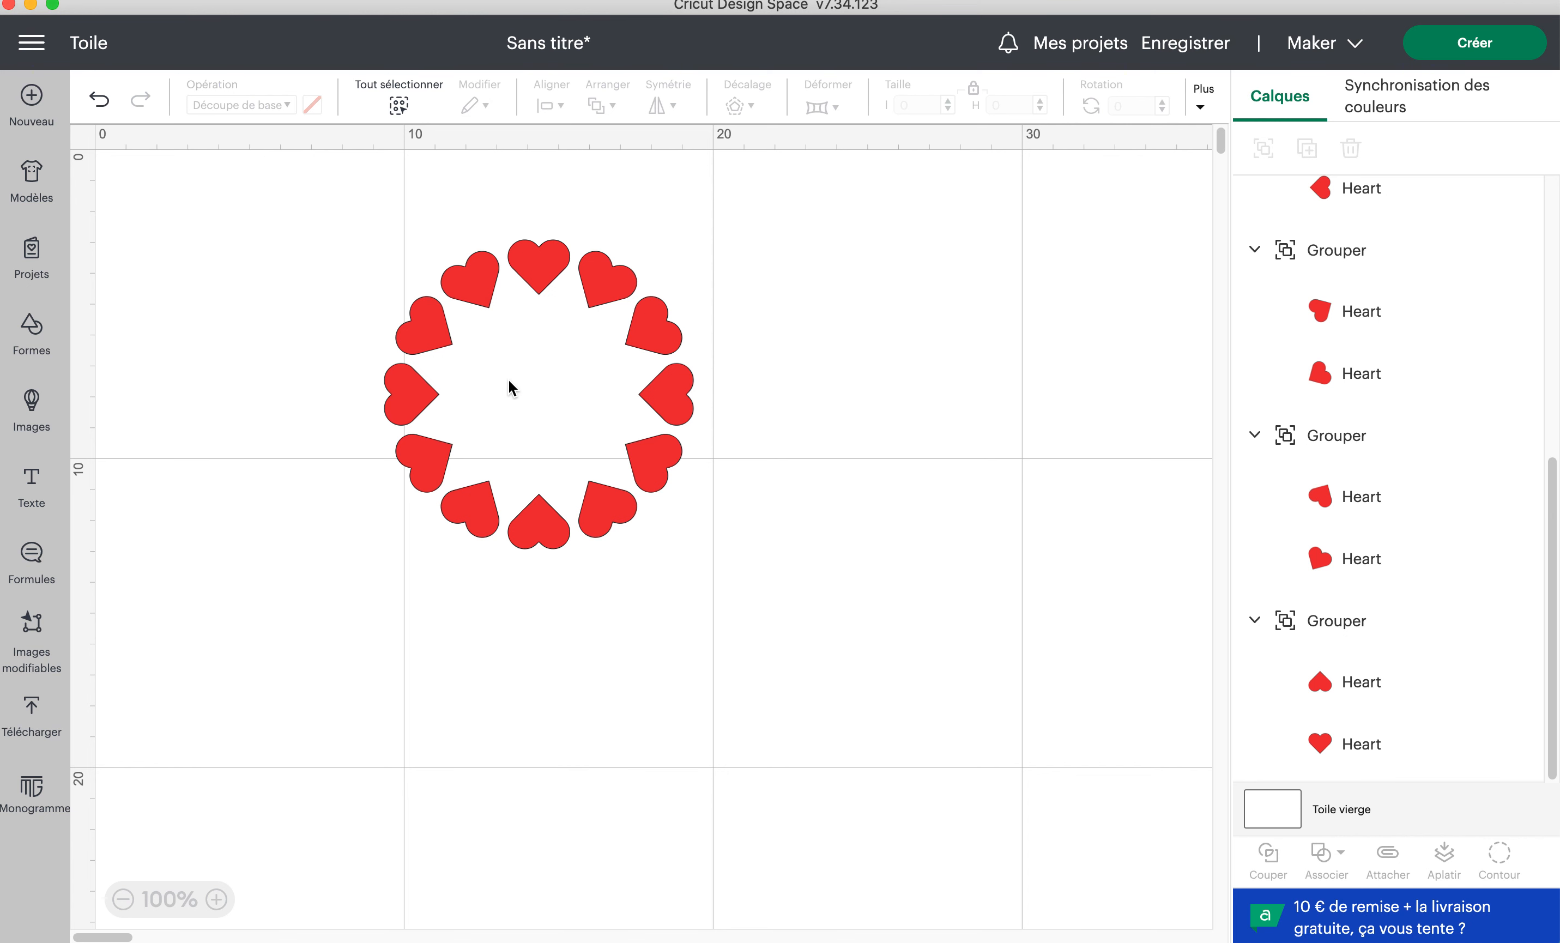
- Combine all the hearts into one Lier object and shift the ring slightly down and to the right
drag(306, 190, 750, 595)
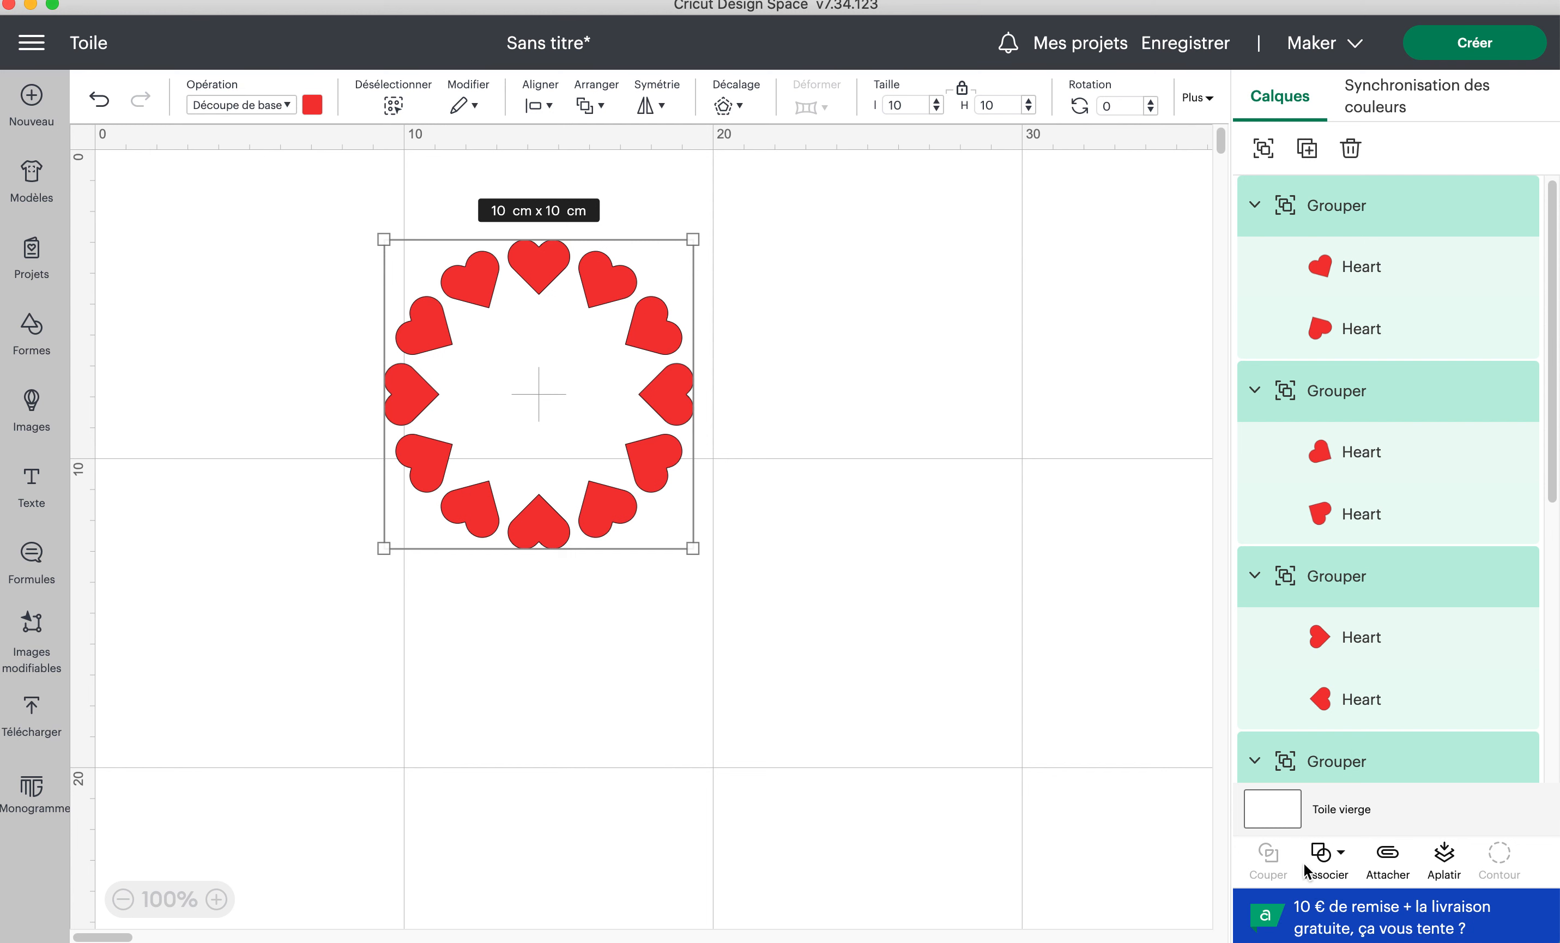
click(1322, 855)
click(1388, 693)
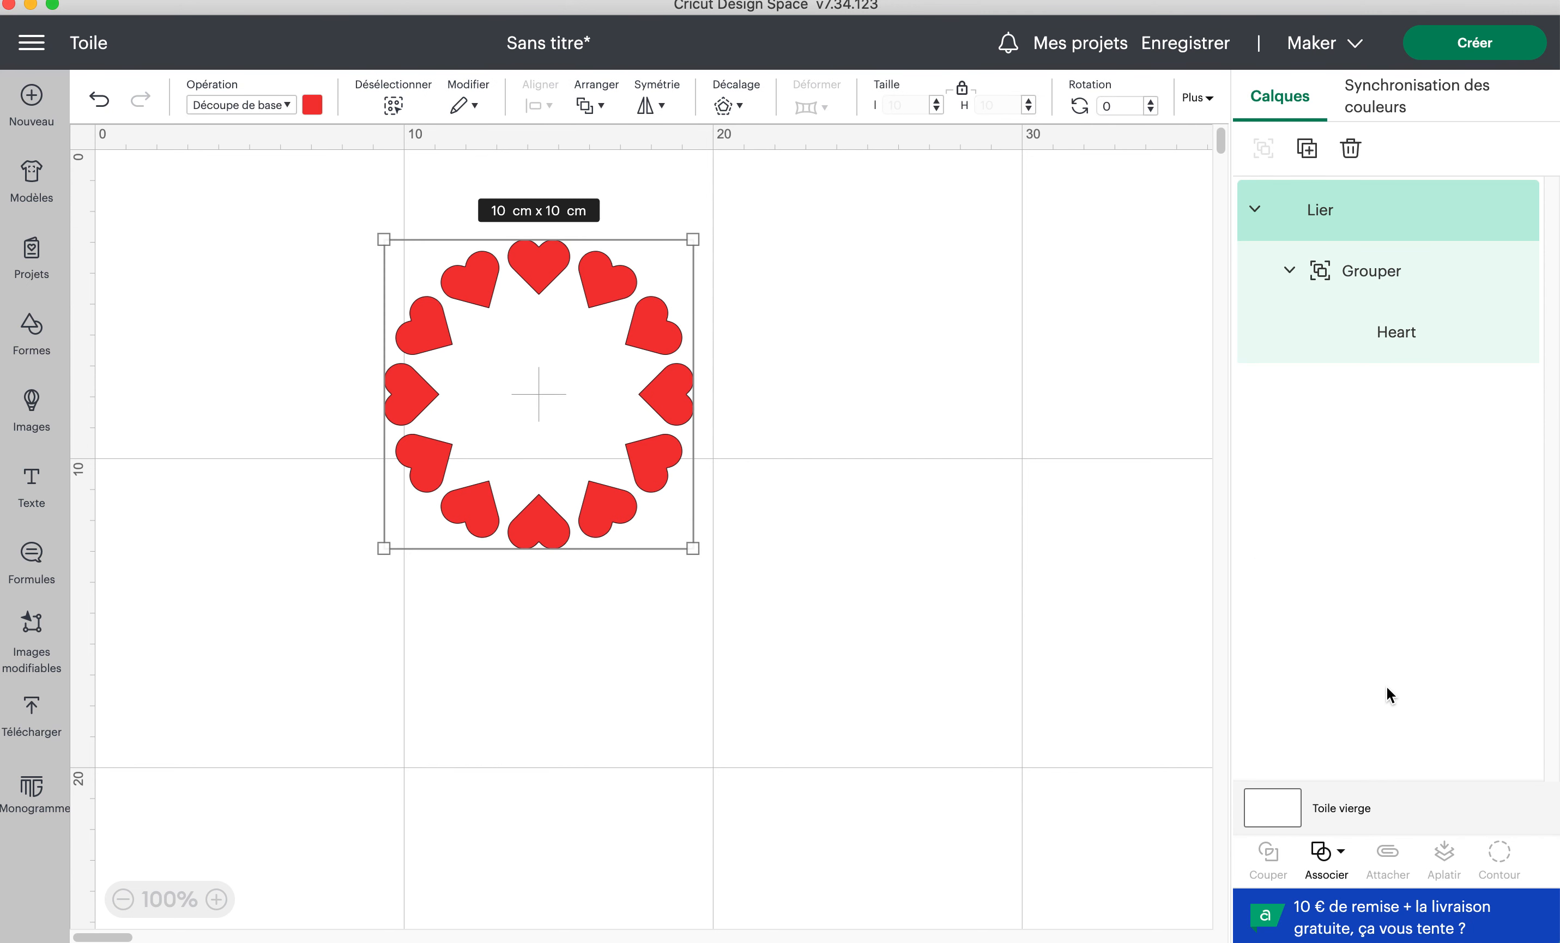
click(1256, 209)
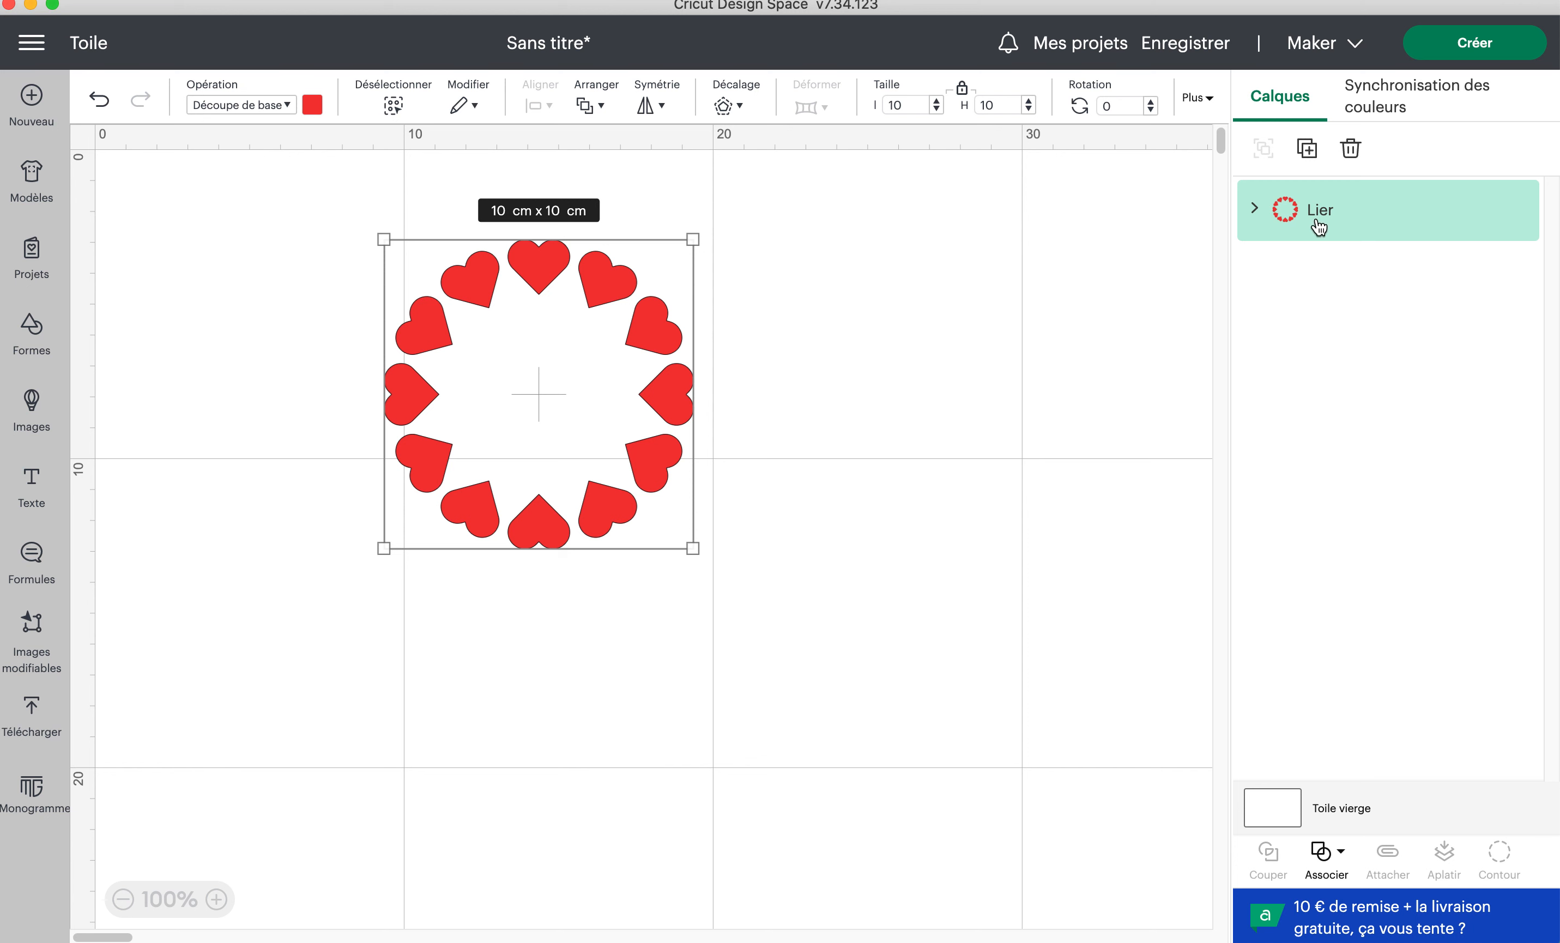
mouse_move(538, 284)
mouse_down()
mouse_move(950, 325)
mouse_move(530, 313)
mouse_move(561, 304)
mouse_up()
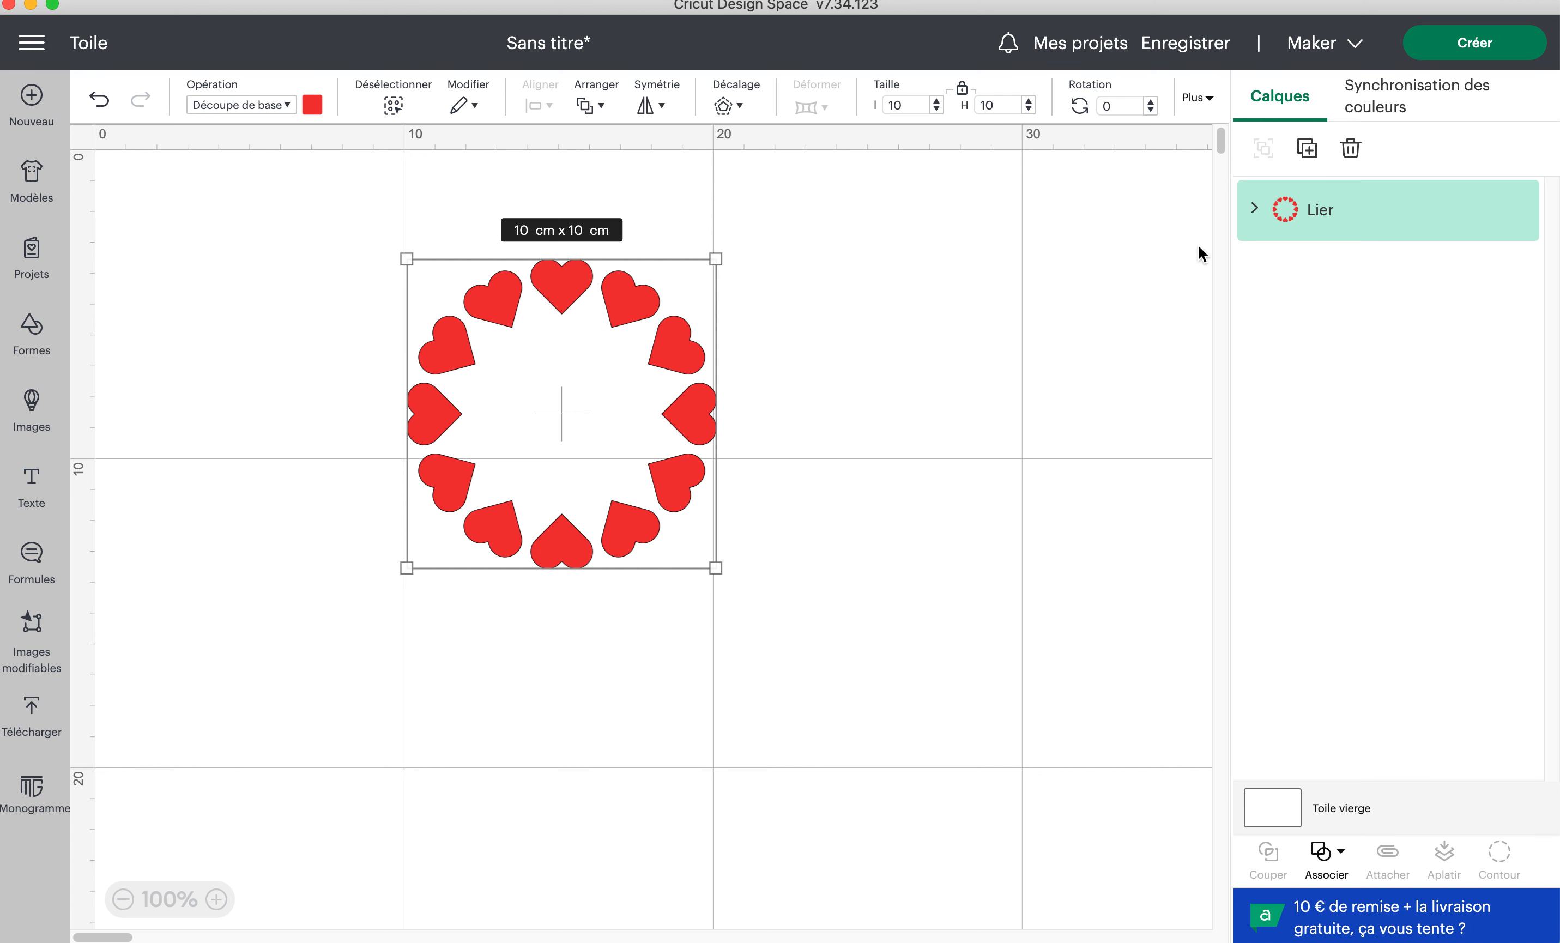
- Examine the groups and an individual heart nested inside the combined ring
click(1255, 208)
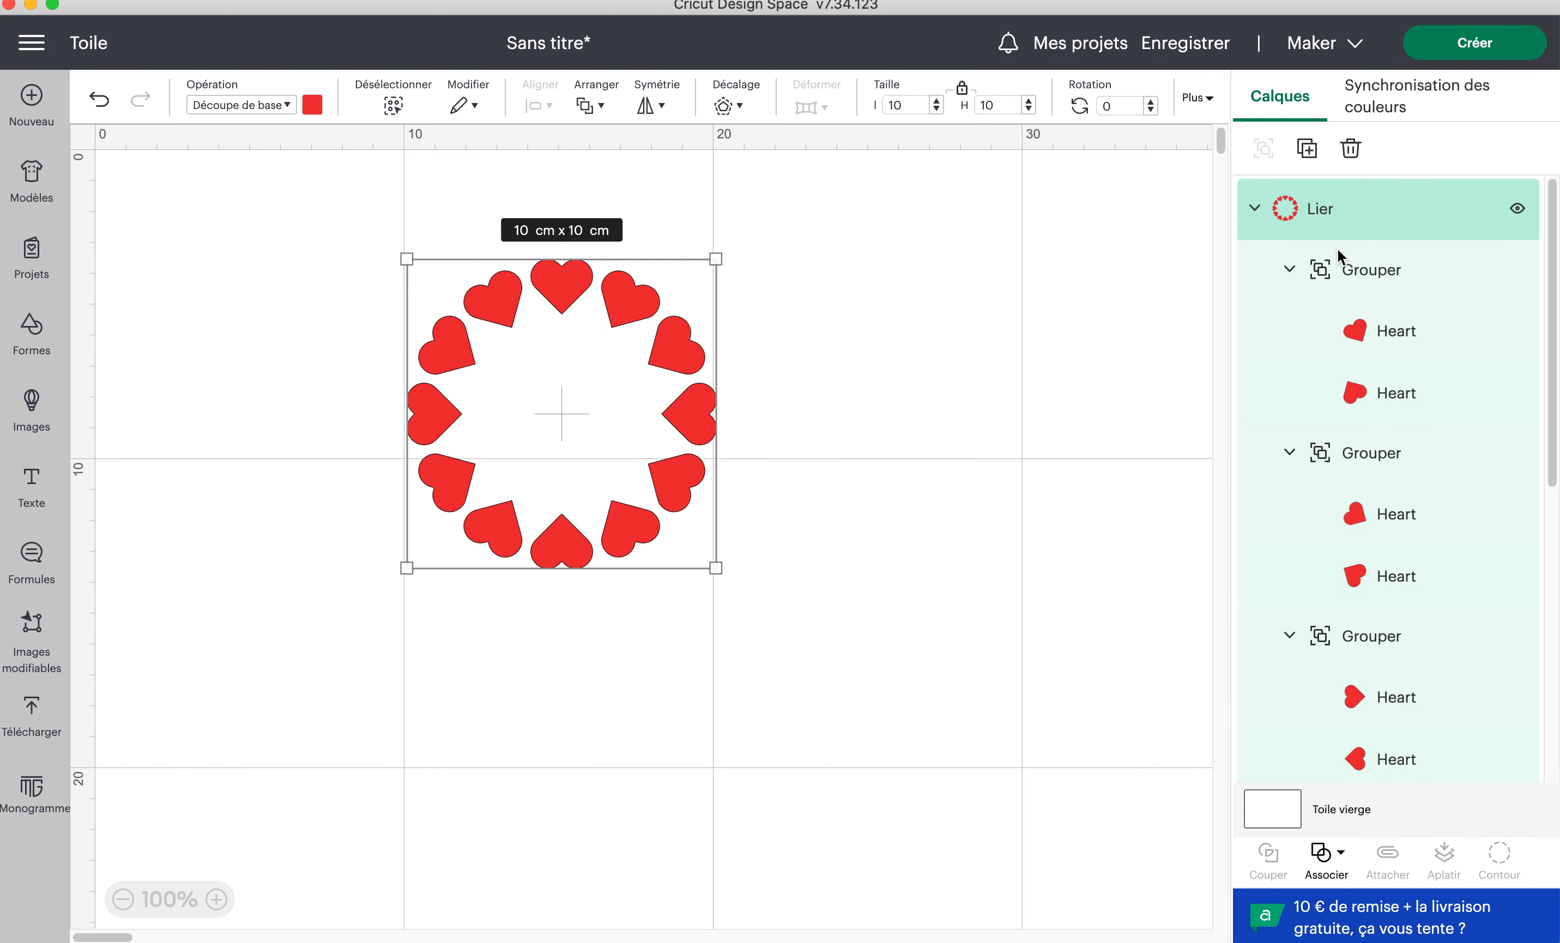
click(1380, 340)
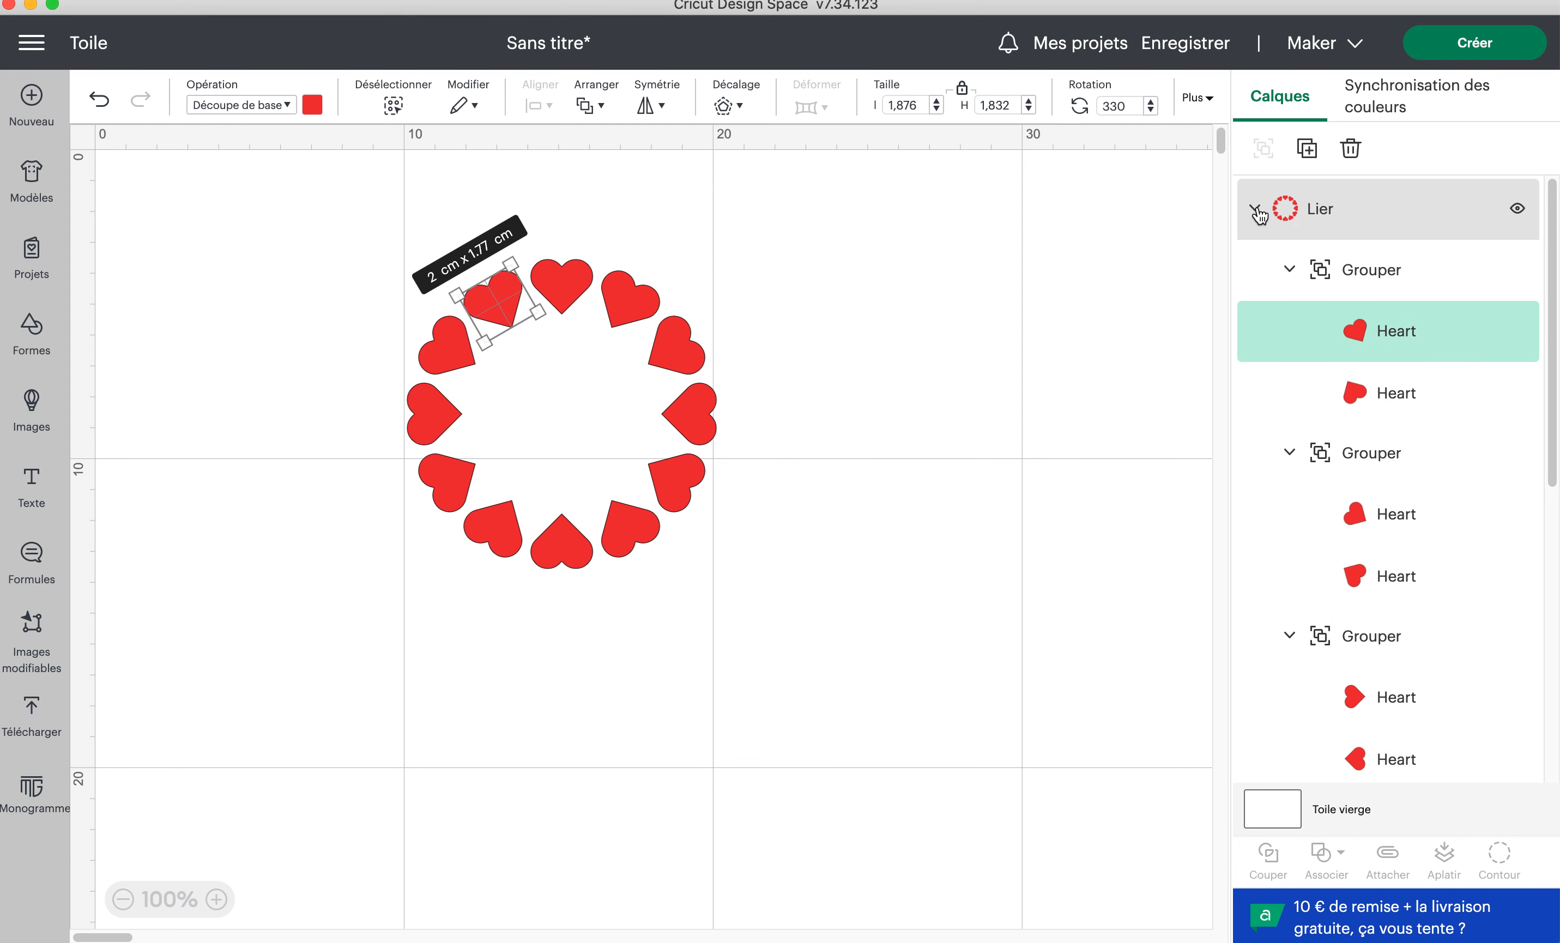
click(1257, 212)
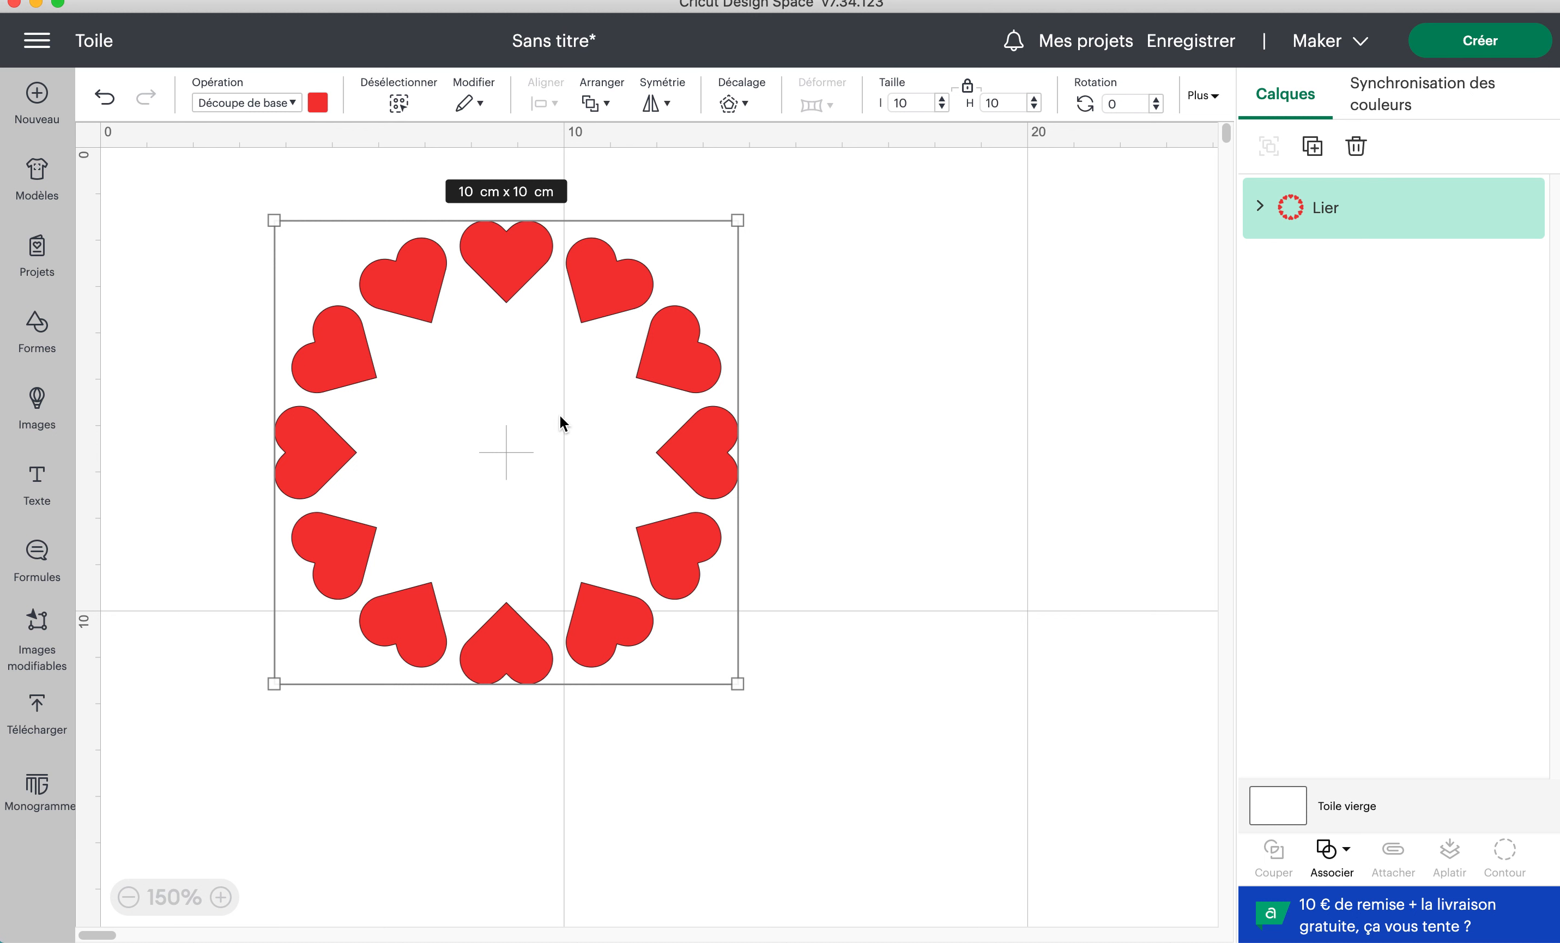
- Duplicate the heart ring and move the copy clear of the original, to about x 17.66, y 5.32
click(37, 327)
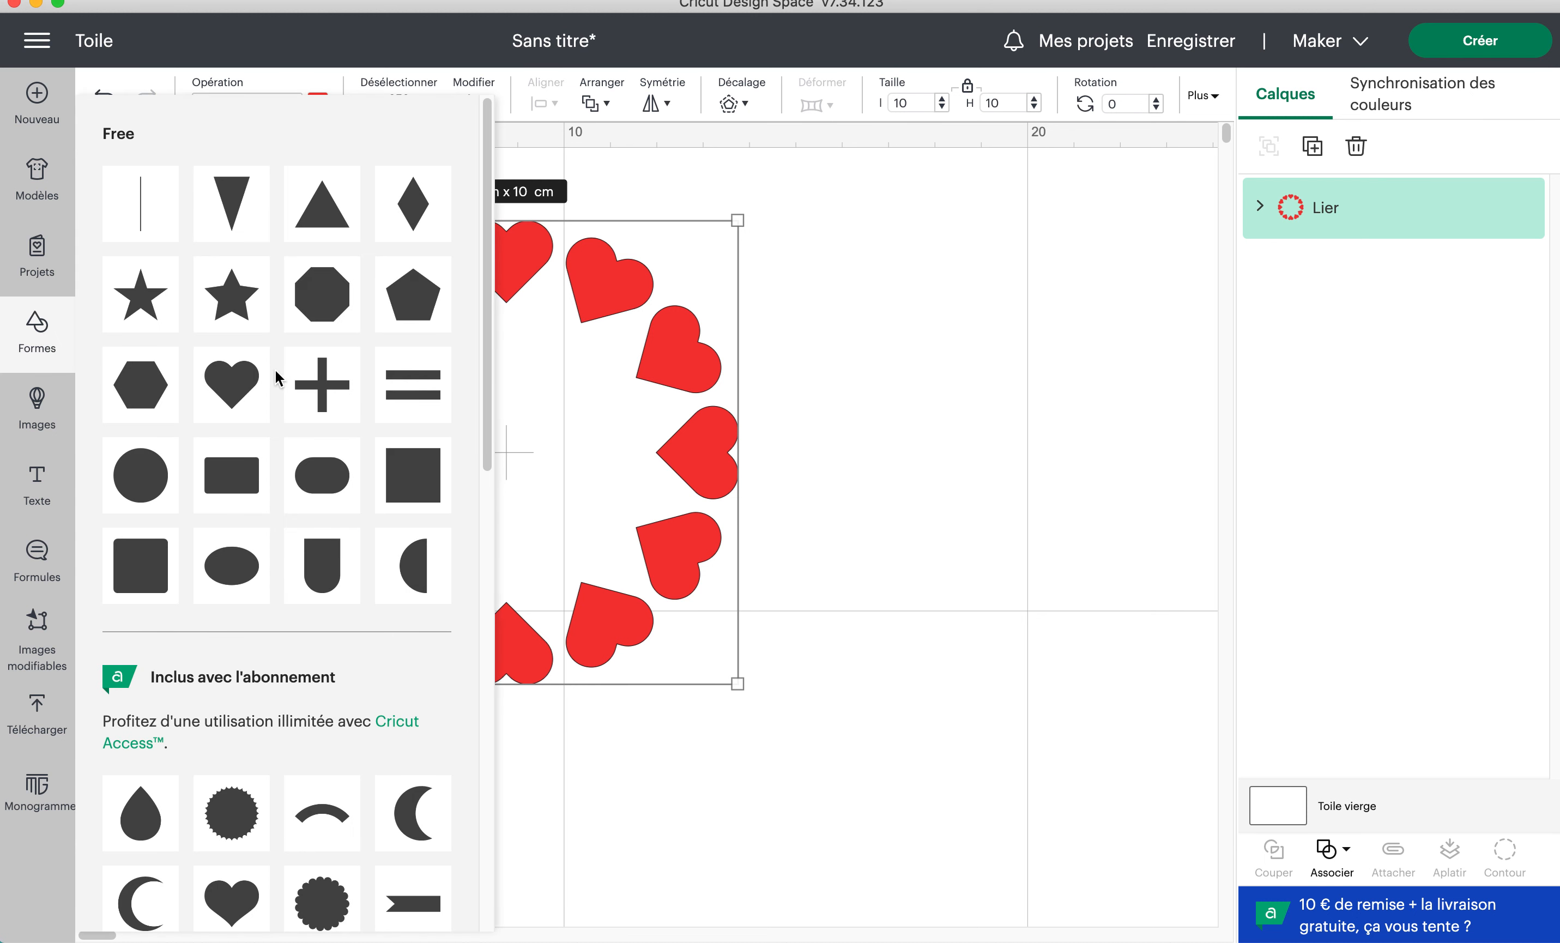
click(696, 343)
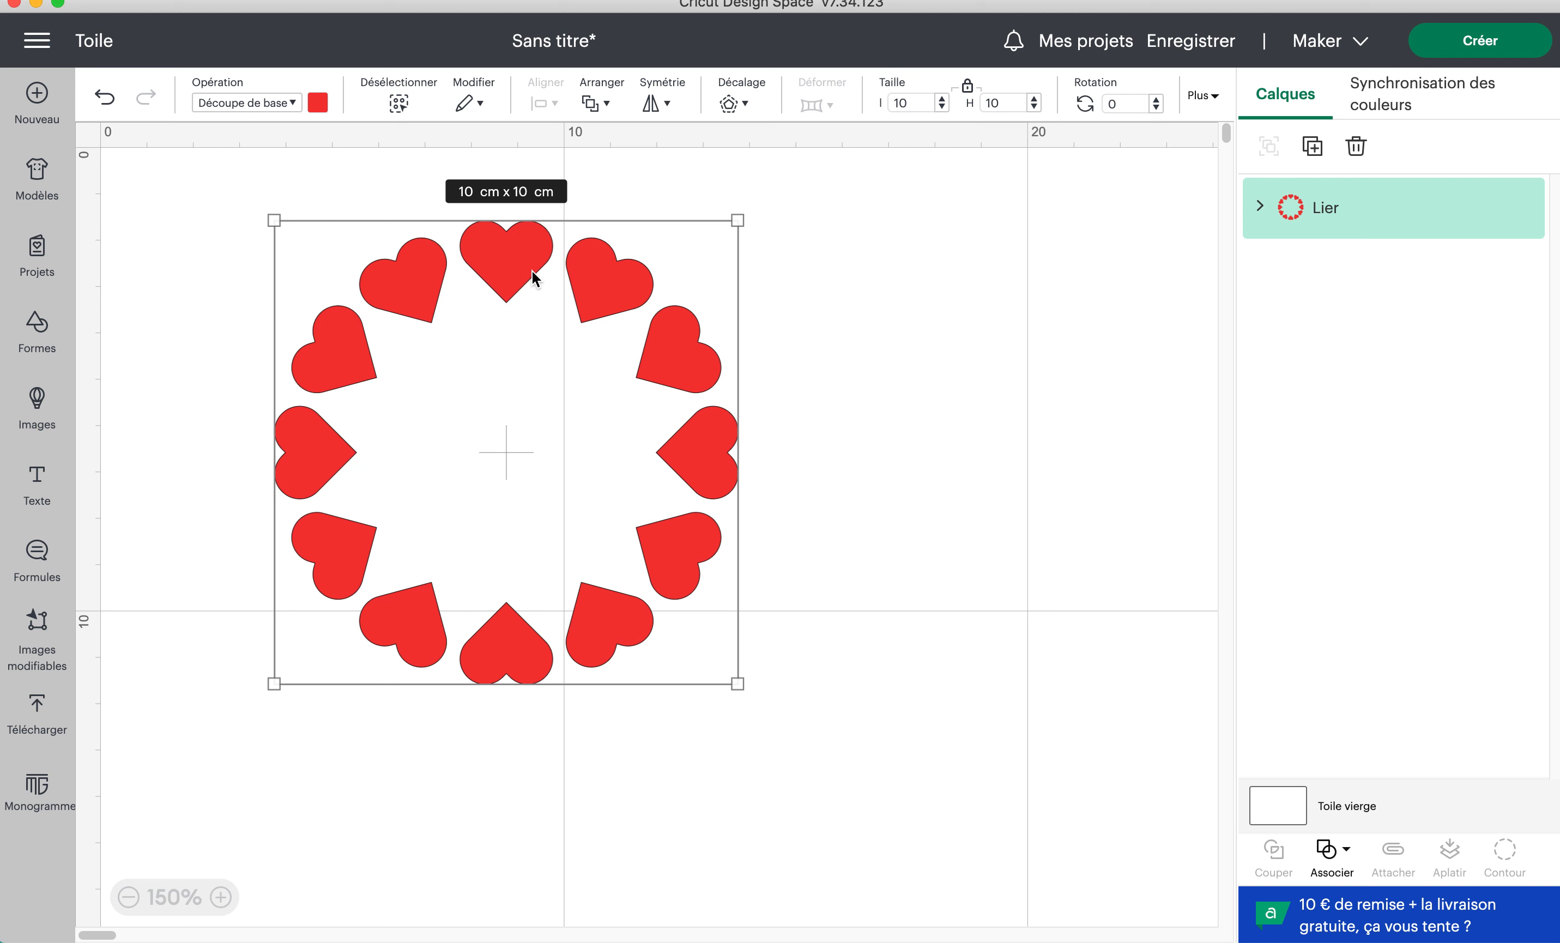
click(1312, 148)
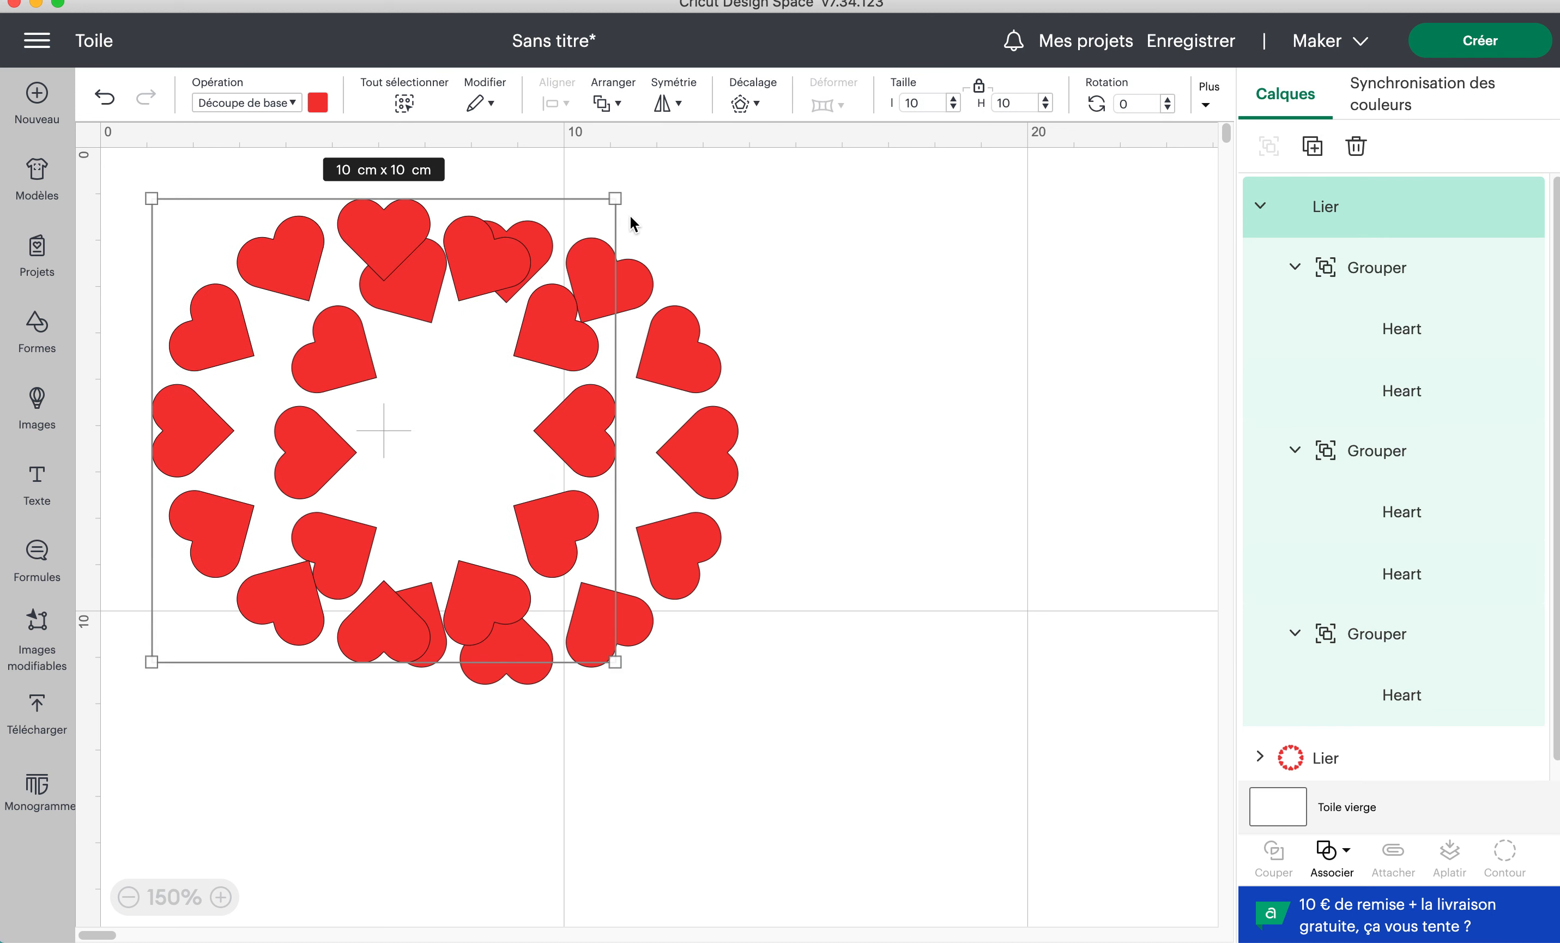
drag(453, 287, 1219, 483)
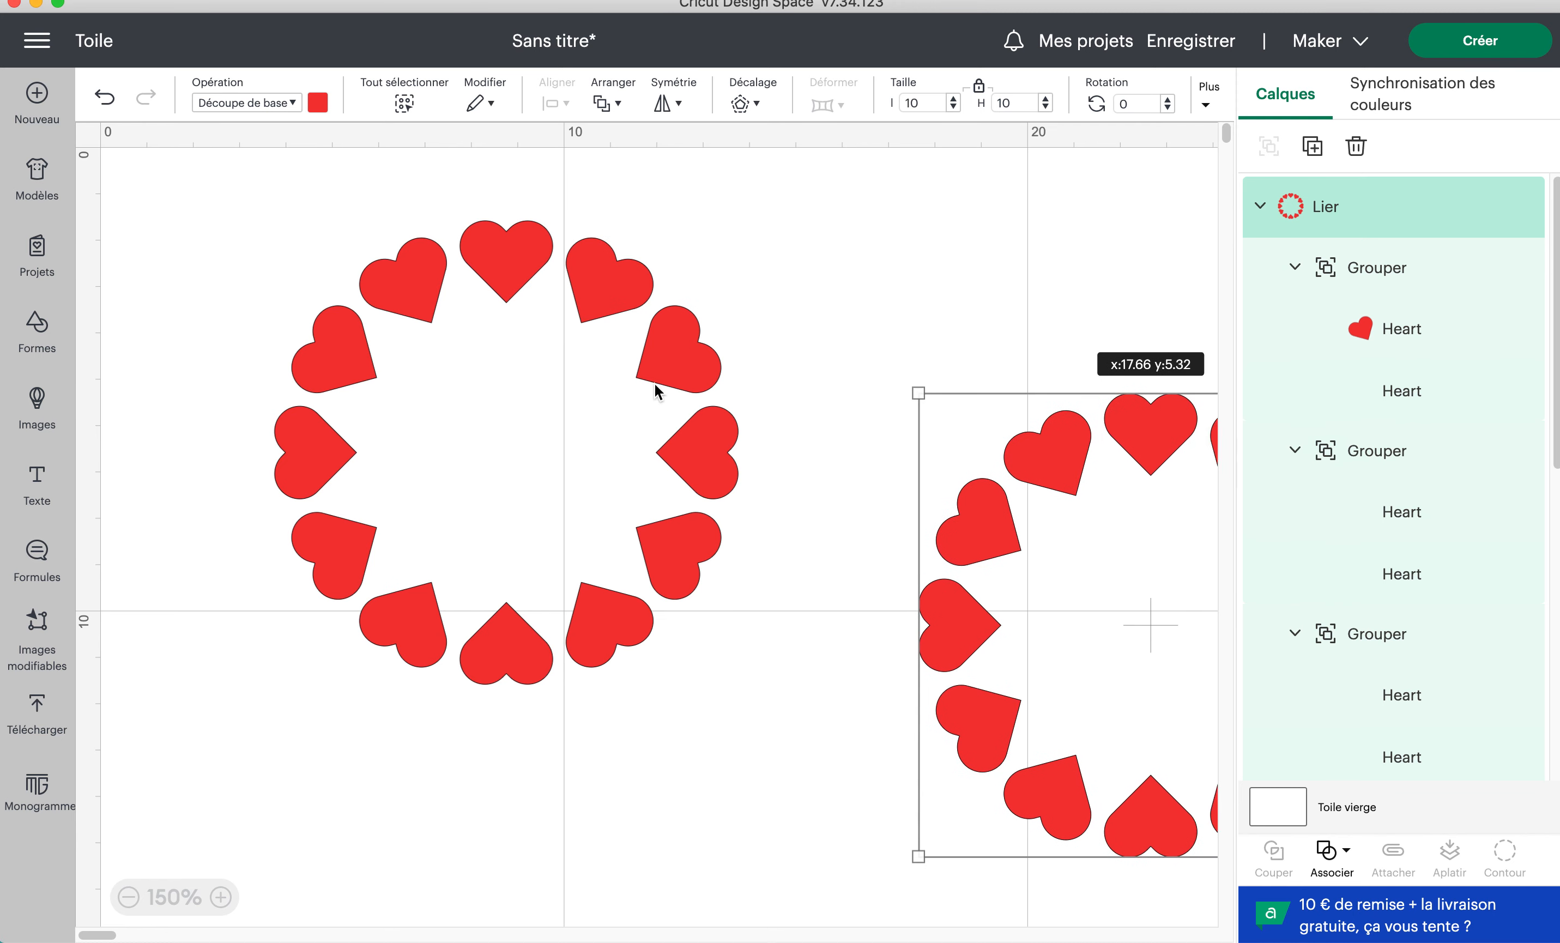
- Add a circle about 6.96 cm in diameter, centred inside the original heart ring and overlapping the hearts' tips
click(622, 300)
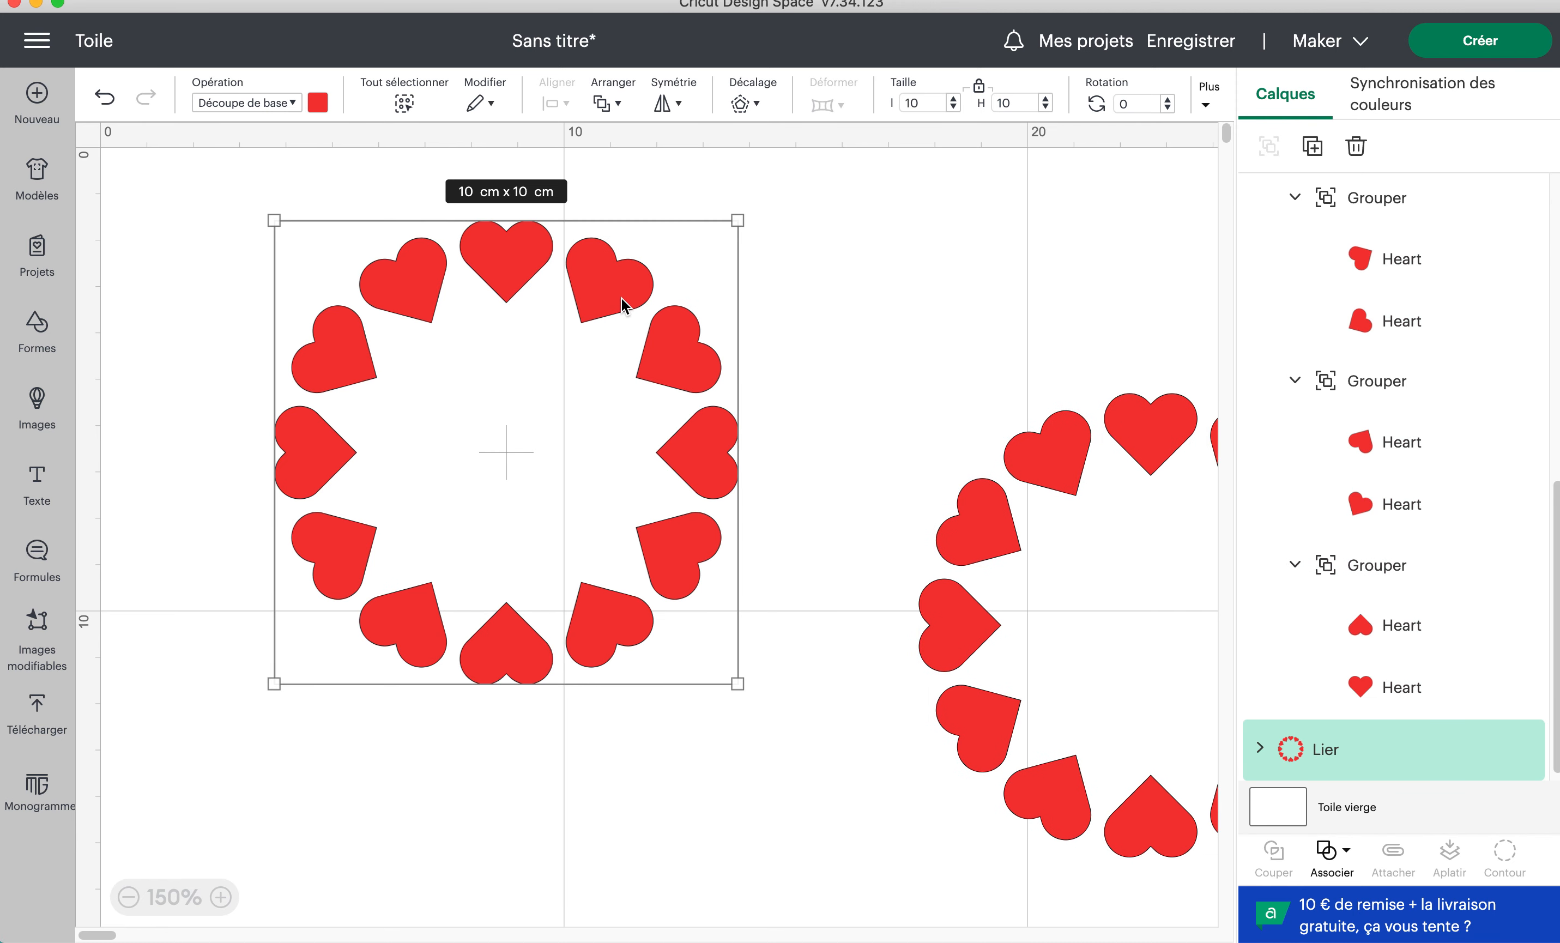
click(31, 337)
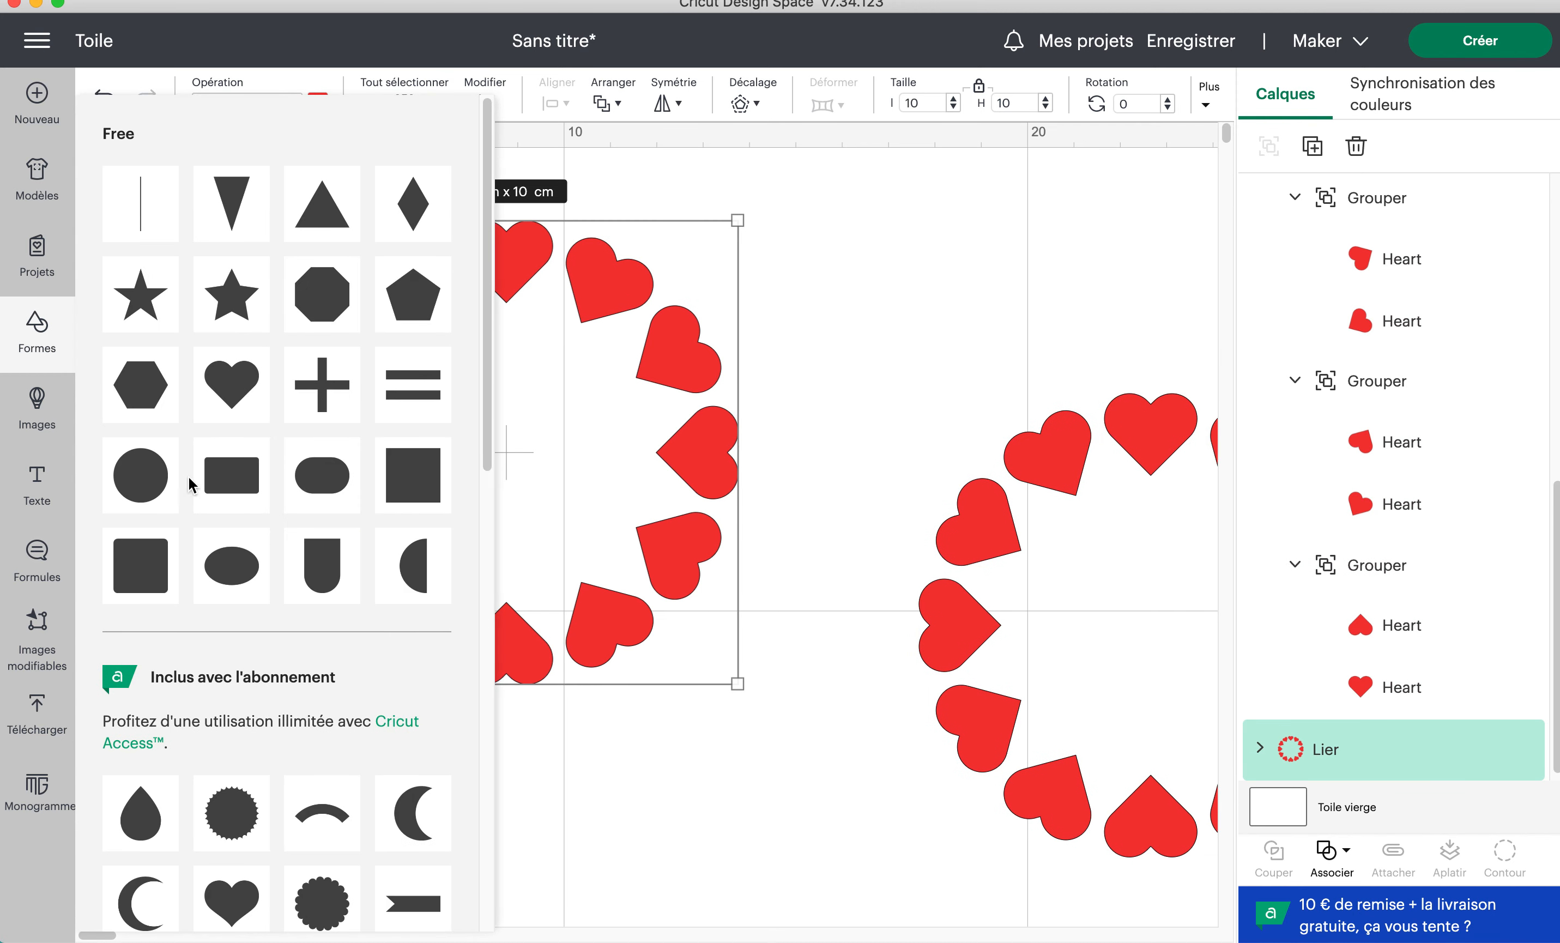
click(159, 473)
drag(312, 363, 495, 411)
drag(609, 521, 679, 601)
drag(527, 438, 505, 448)
drag(664, 591, 676, 614)
drag(515, 479, 509, 476)
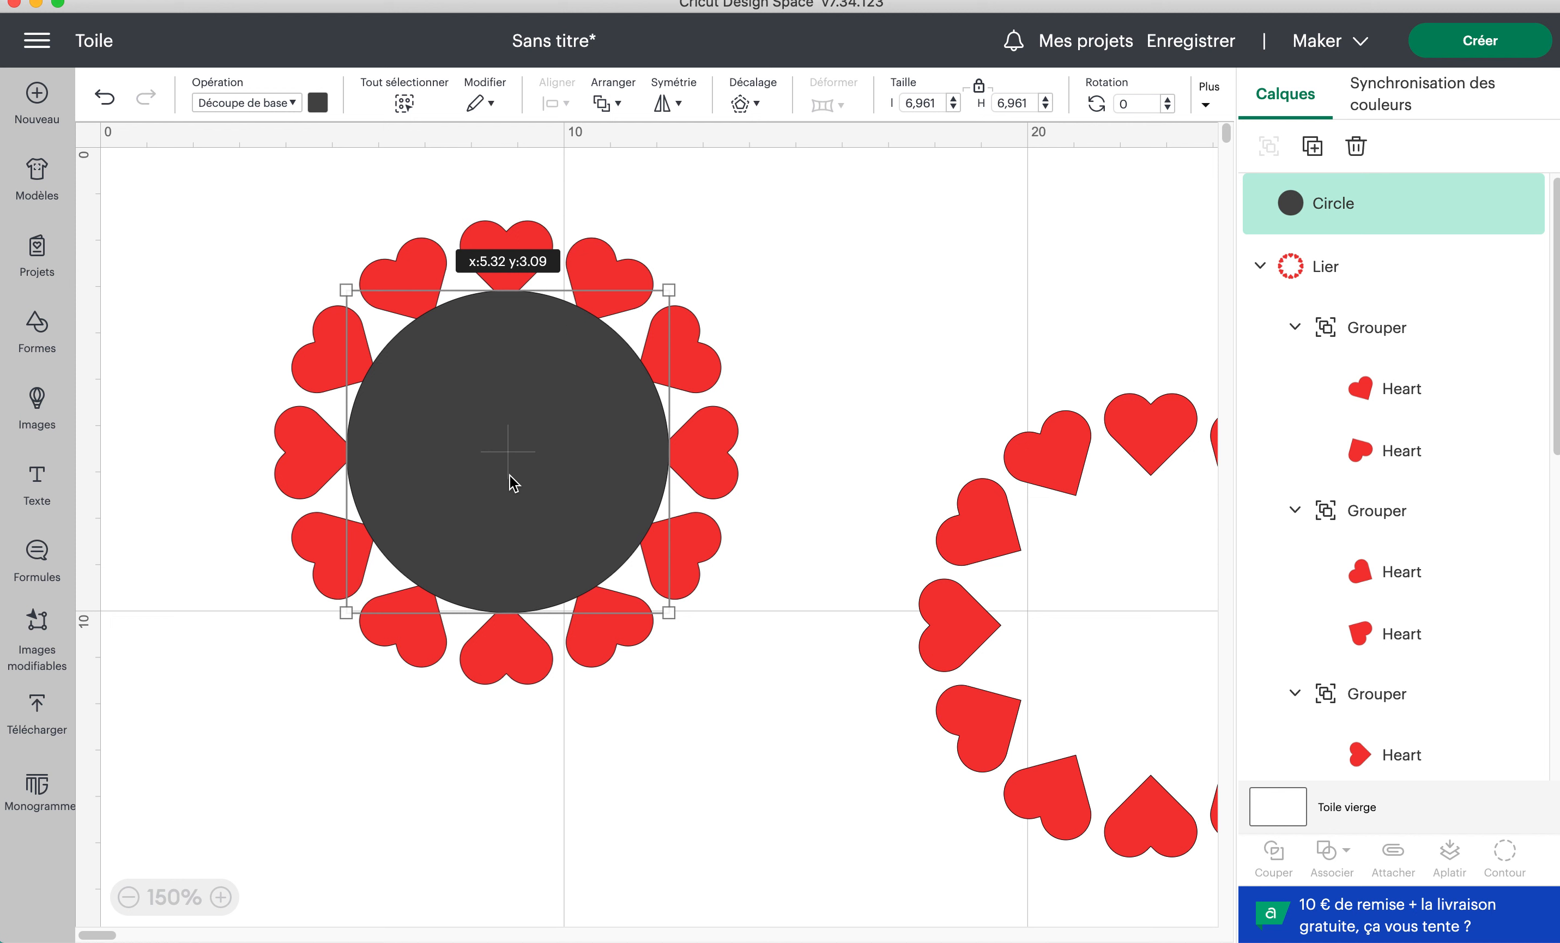
- Try the Stylo operation on the central circle and restore its basic cut operation
click(247, 102)
click(264, 364)
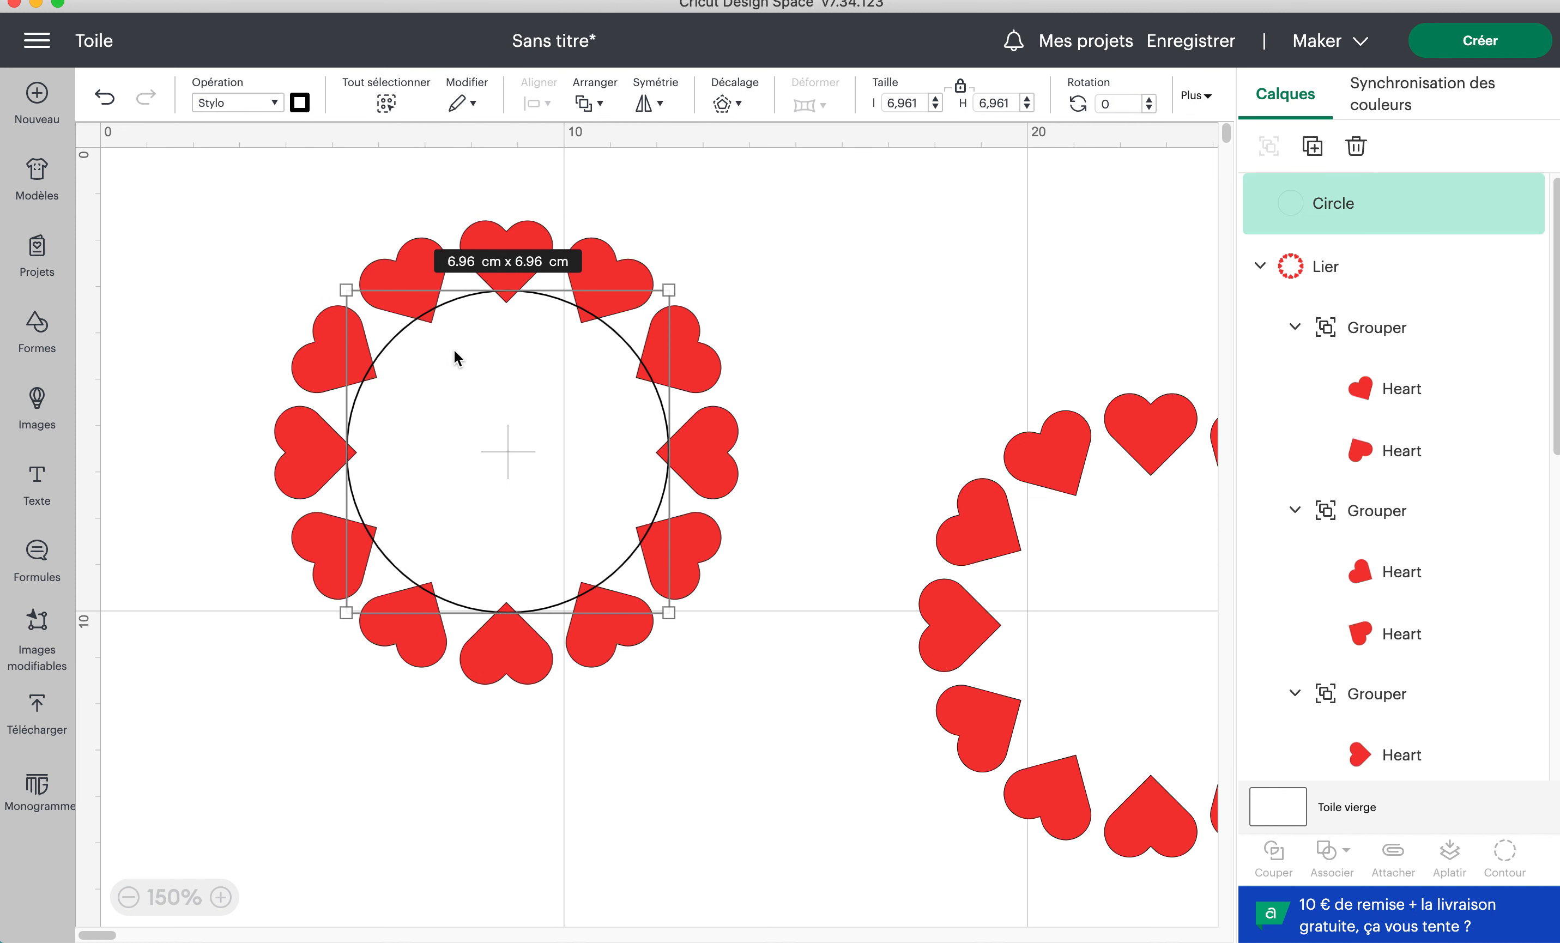
click(264, 211)
click(485, 295)
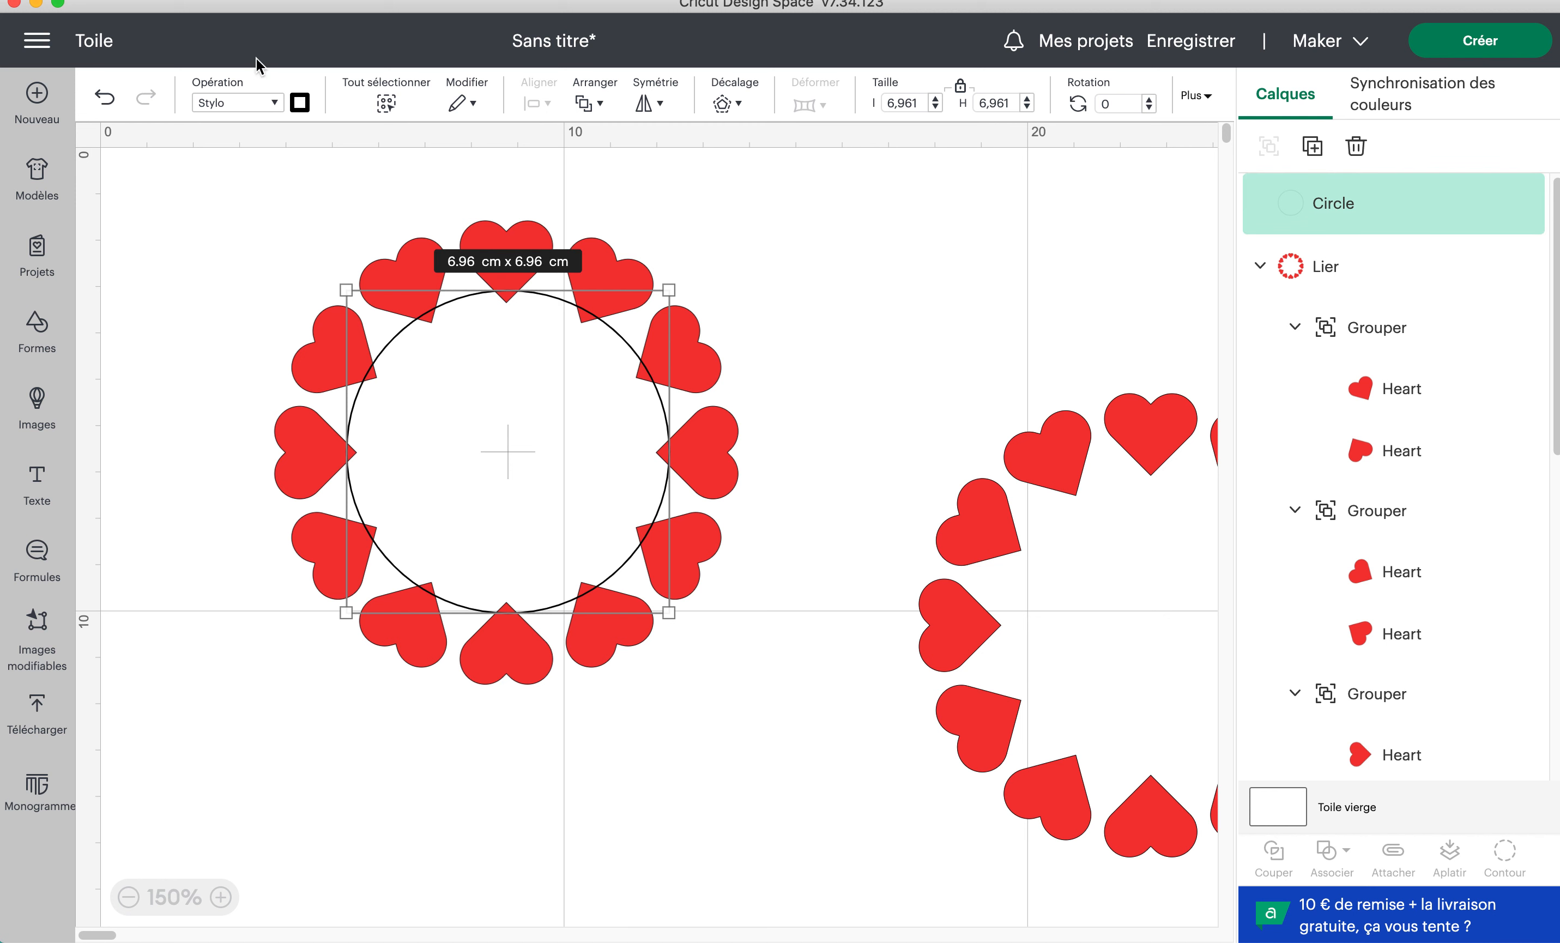
click(246, 104)
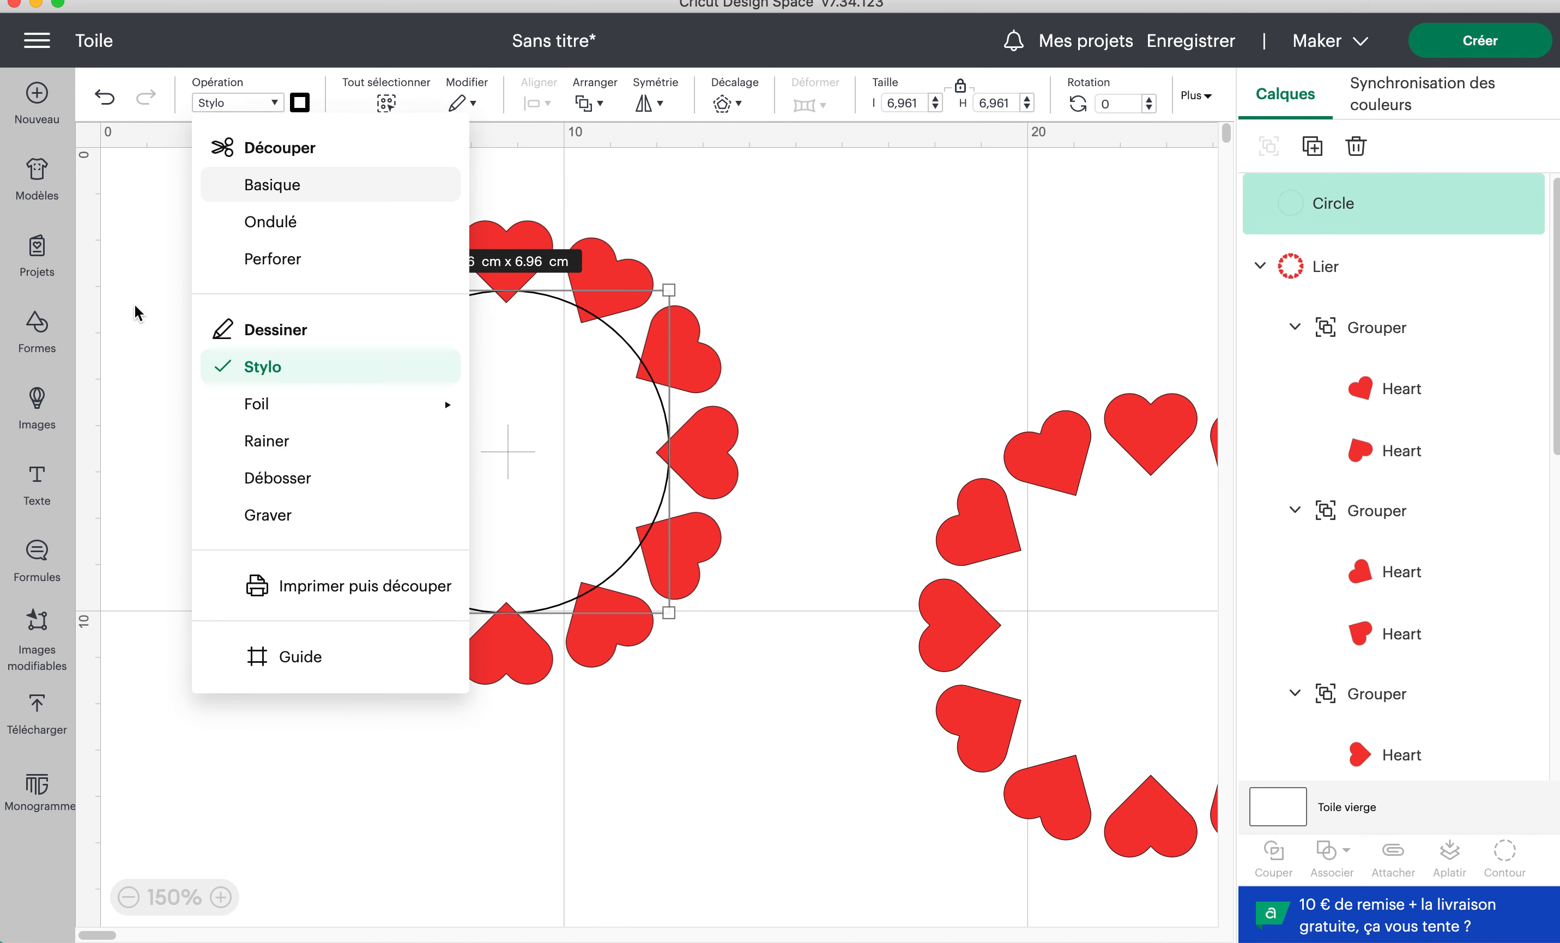
click(153, 298)
click(565, 389)
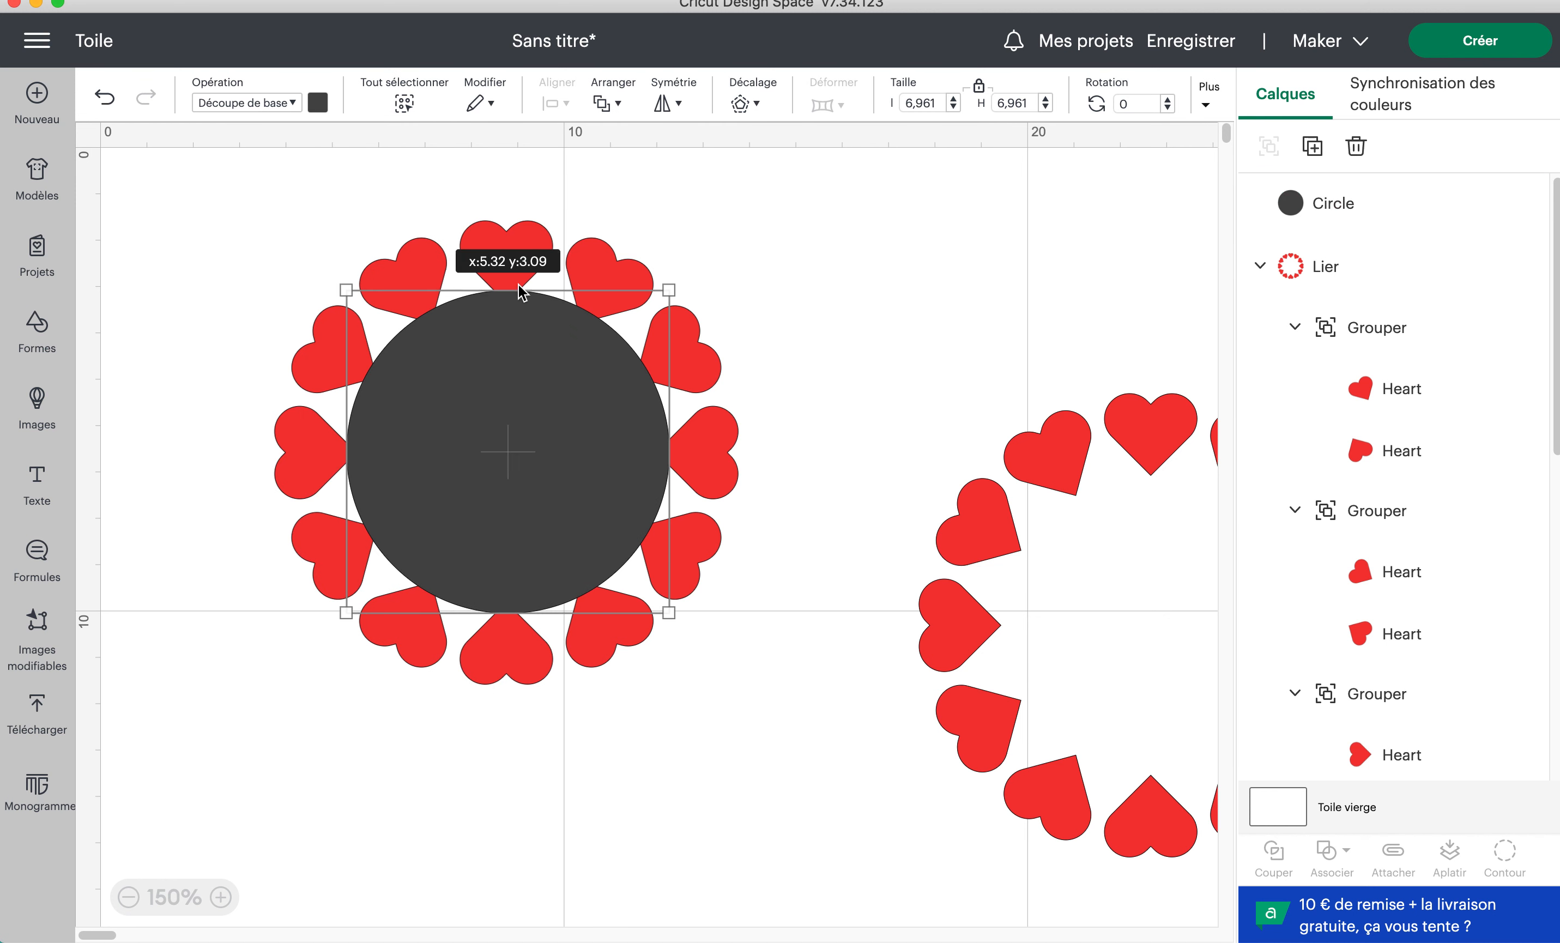
- Recolour the central circle with the same red as the hearts
click(318, 102)
click(341, 194)
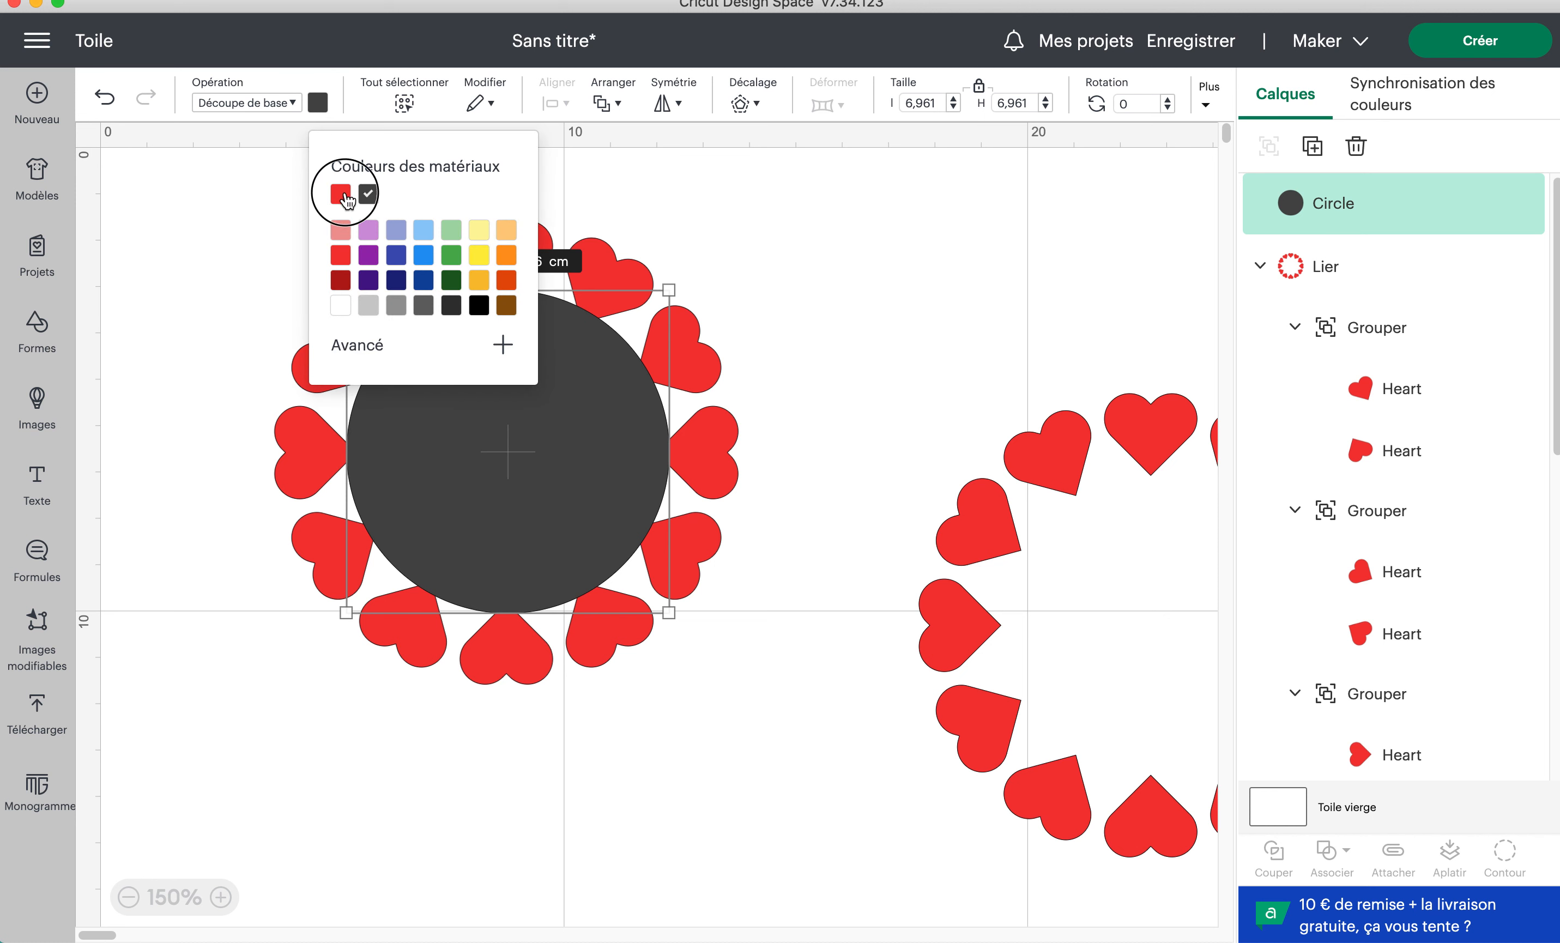
click(220, 194)
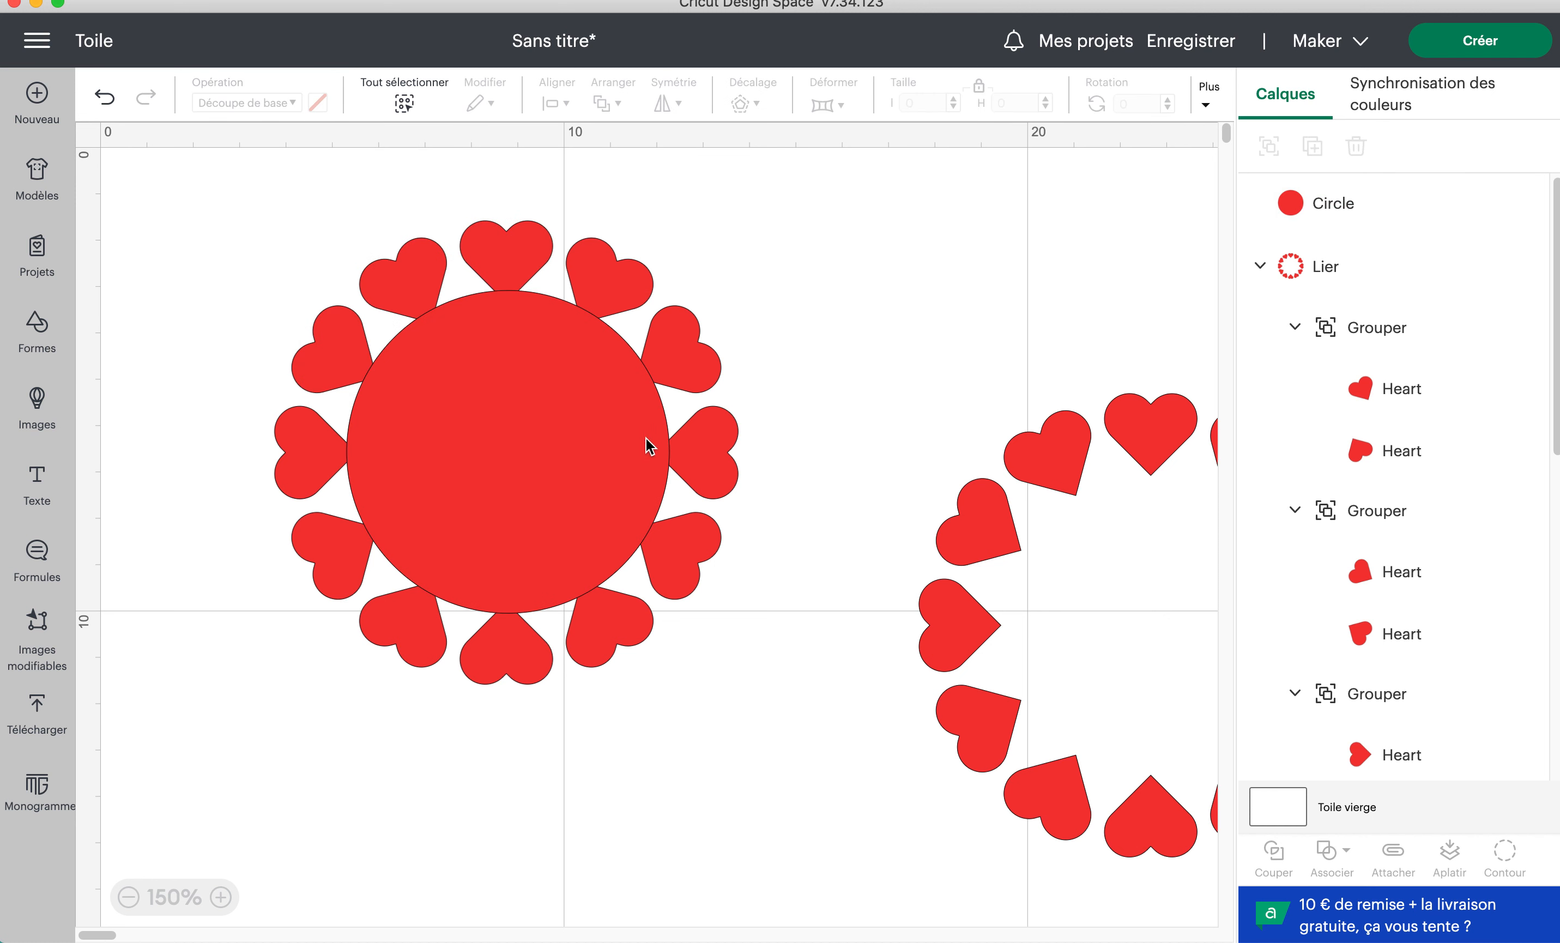
- Combine the red circle and its surrounding heart ring into one Lier object
drag(215, 198, 718, 680)
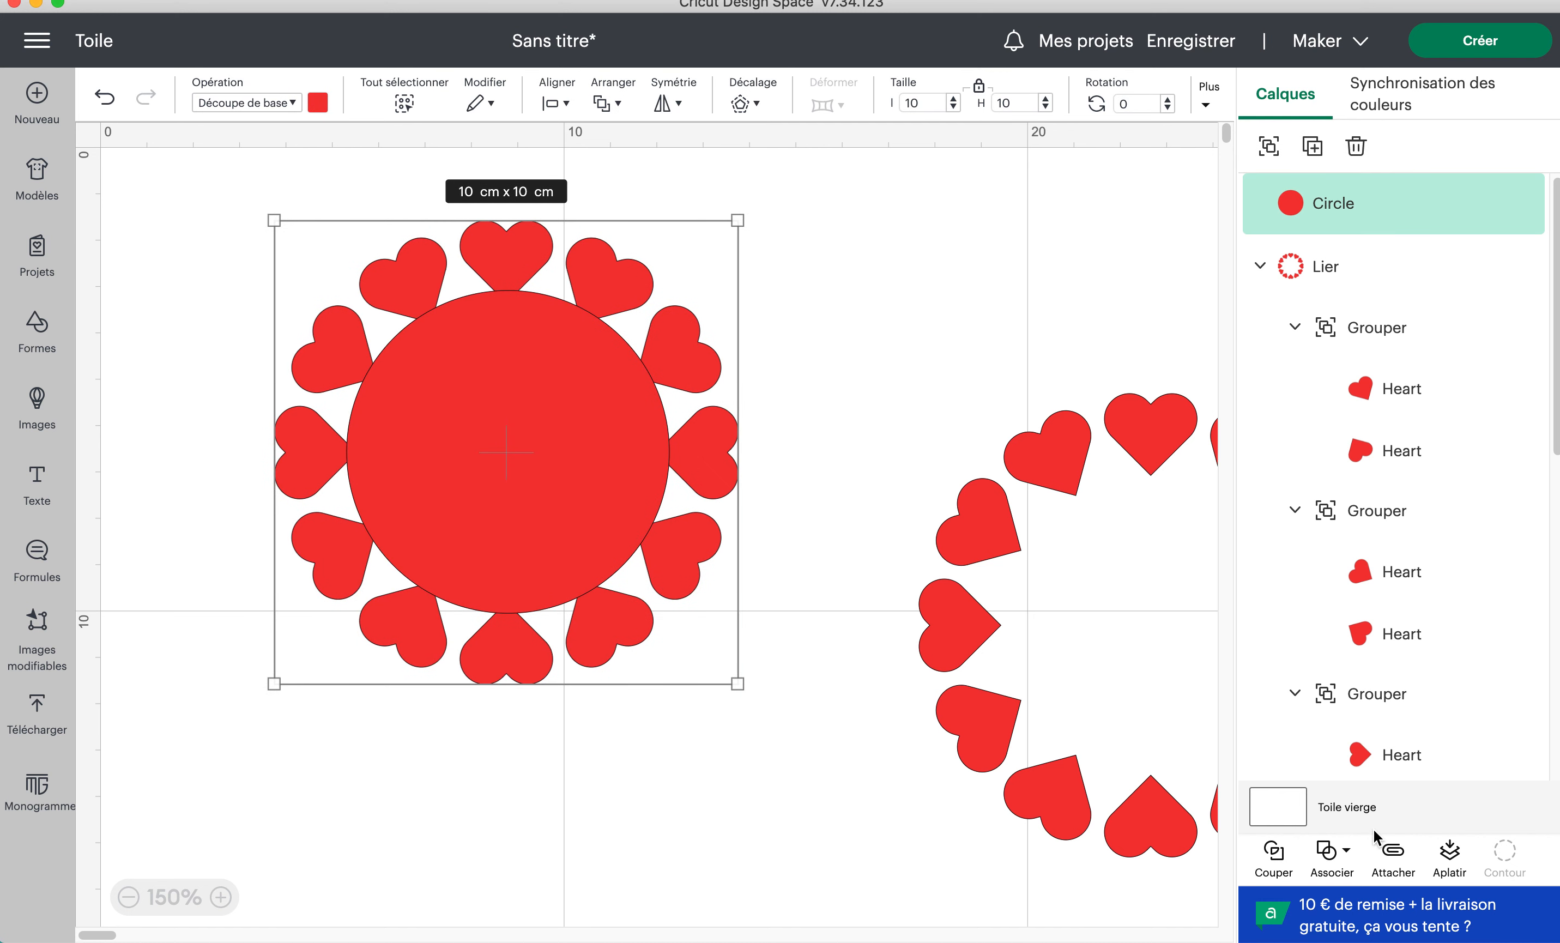
click(1350, 846)
click(1384, 619)
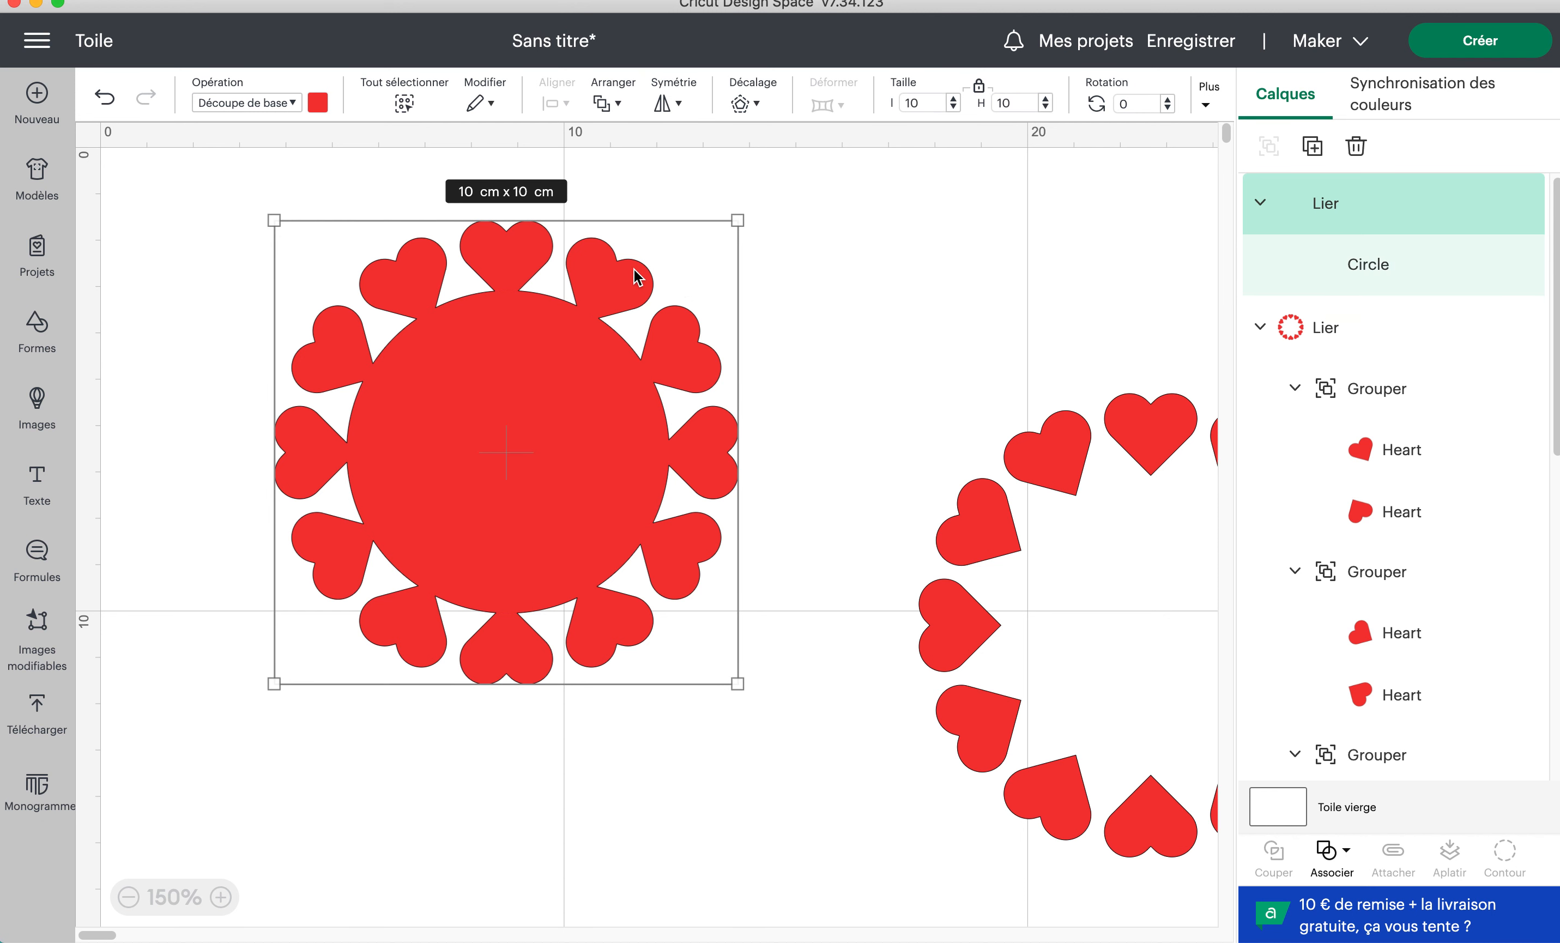
- Add a text object and move it over the solid red heart badge
click(37, 489)
drag(587, 869, 512, 472)
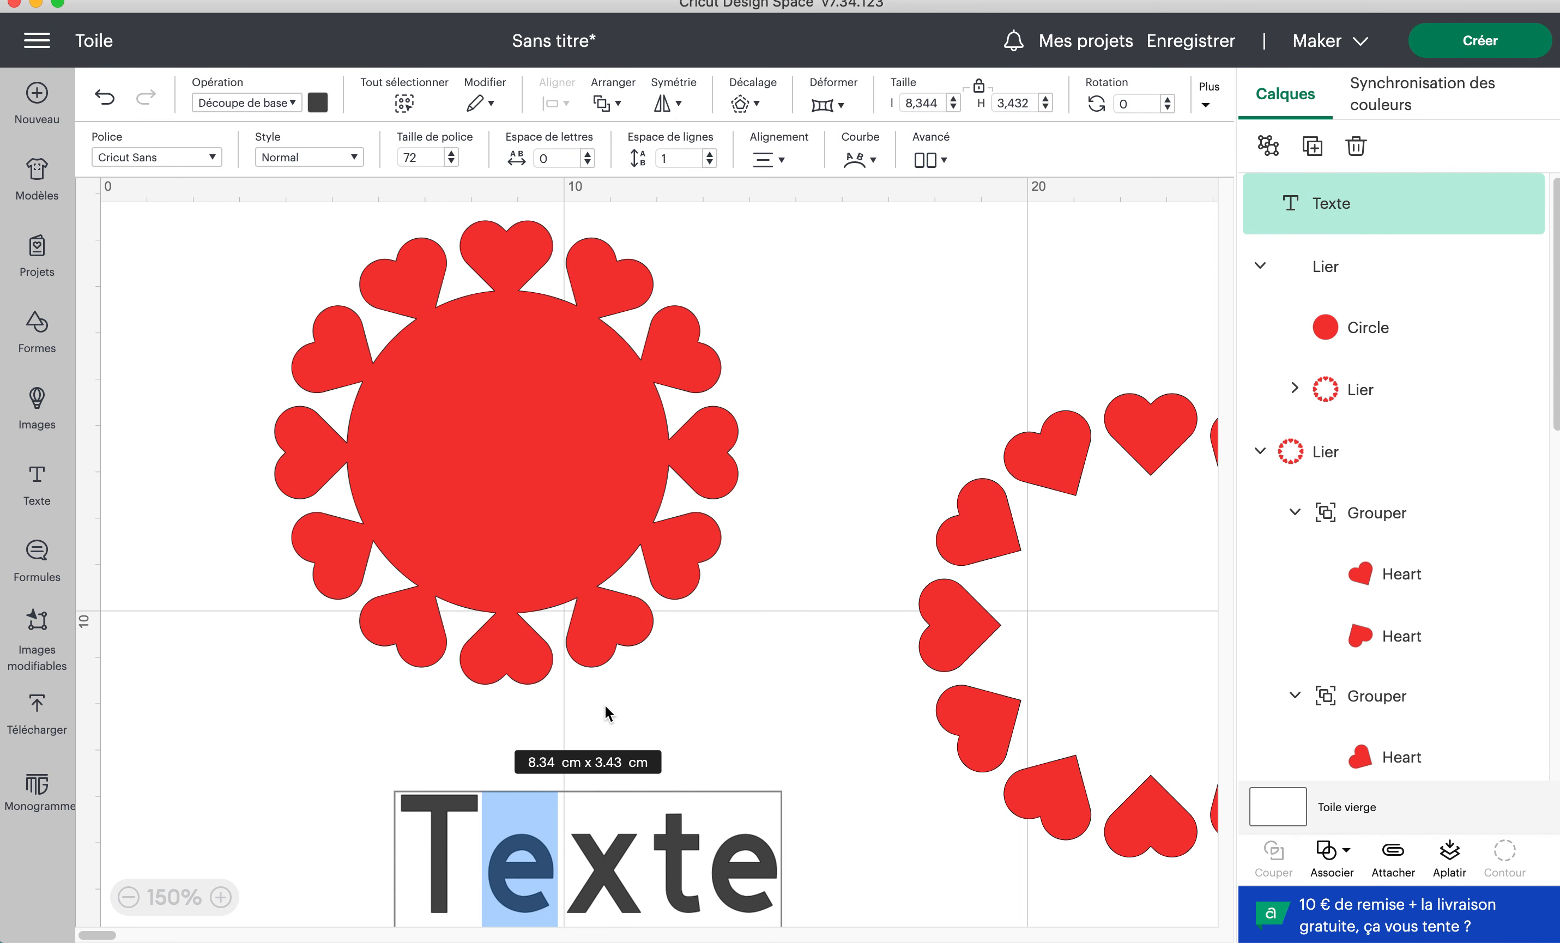
click(1207, 107)
click(1193, 154)
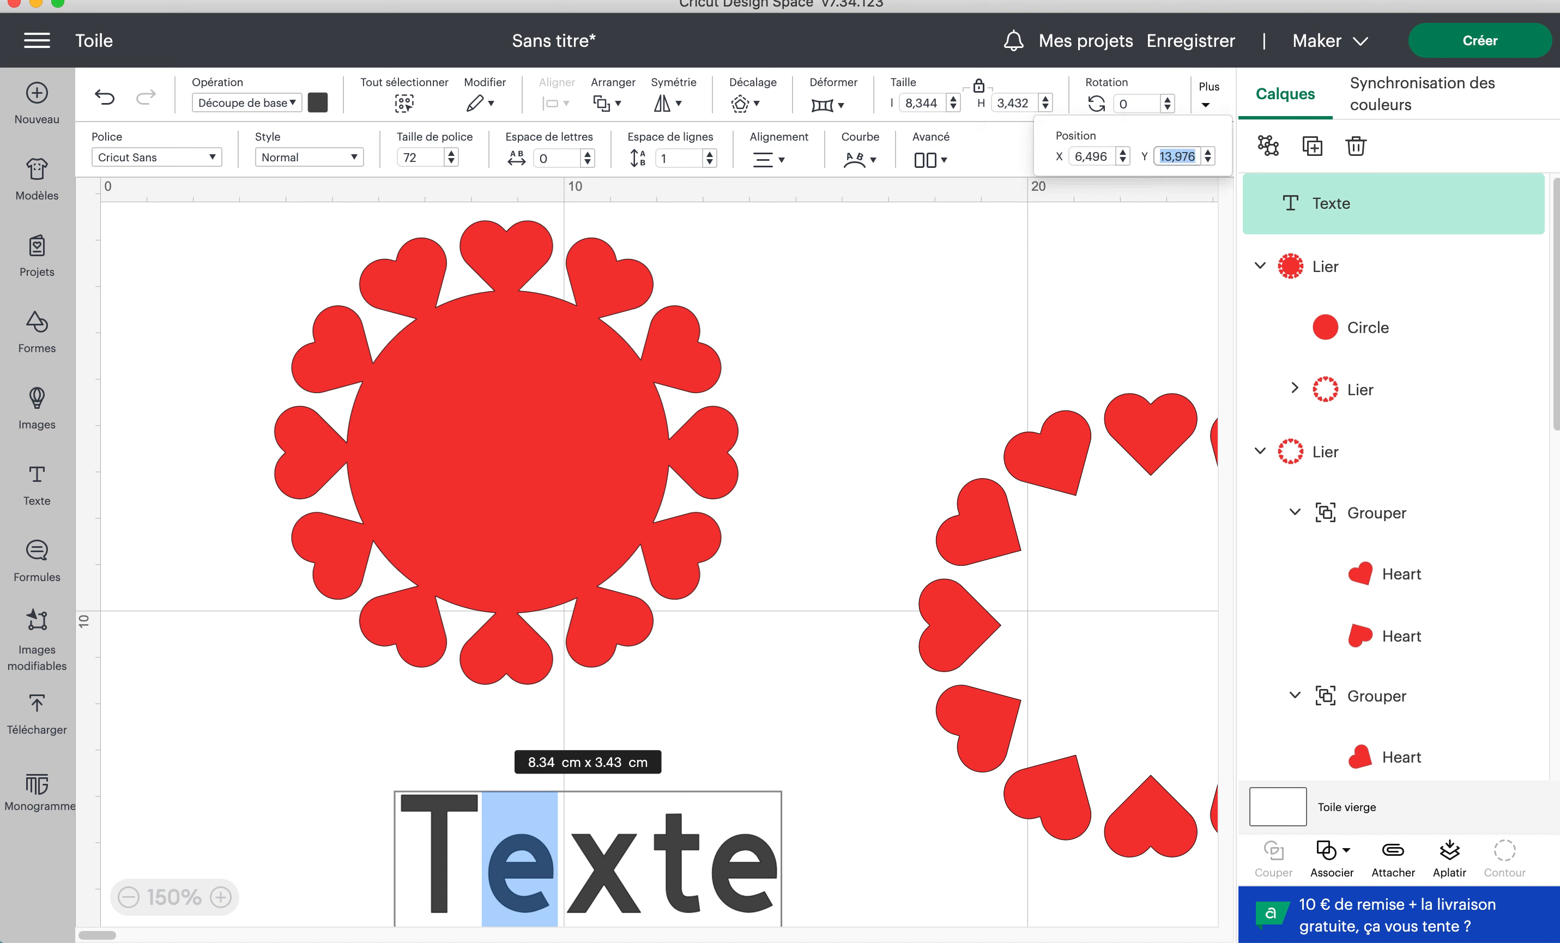
text(10)
key(Return)
drag(603, 694, 533, 416)
- Enter "Bonne fête" and "papa" on two lines in the text object
text(B)
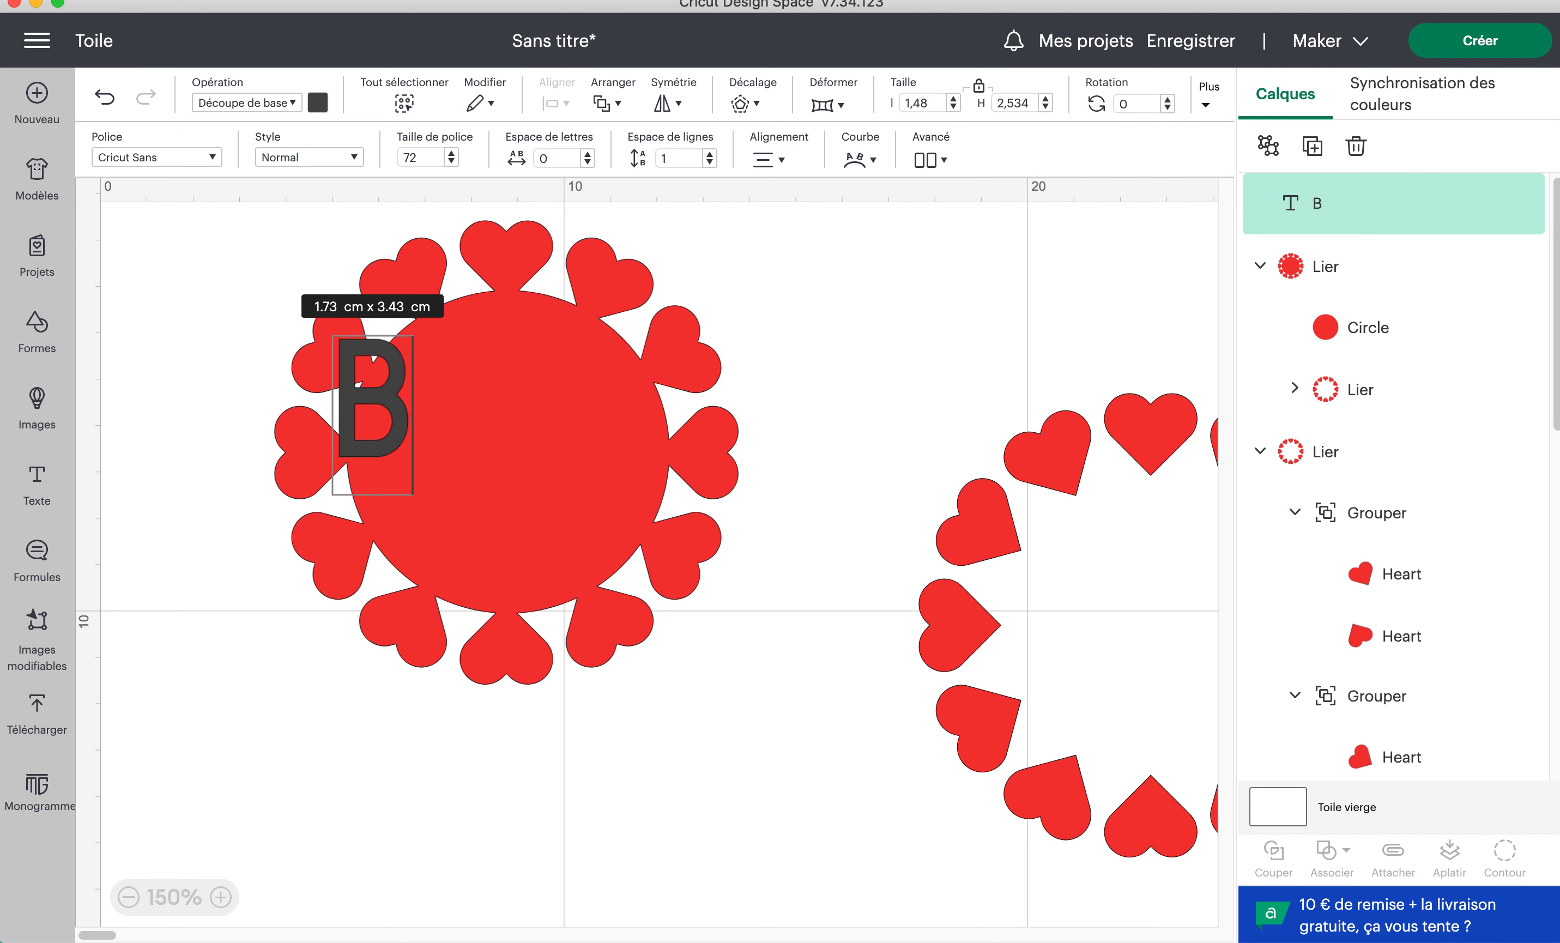
text(onne fête)
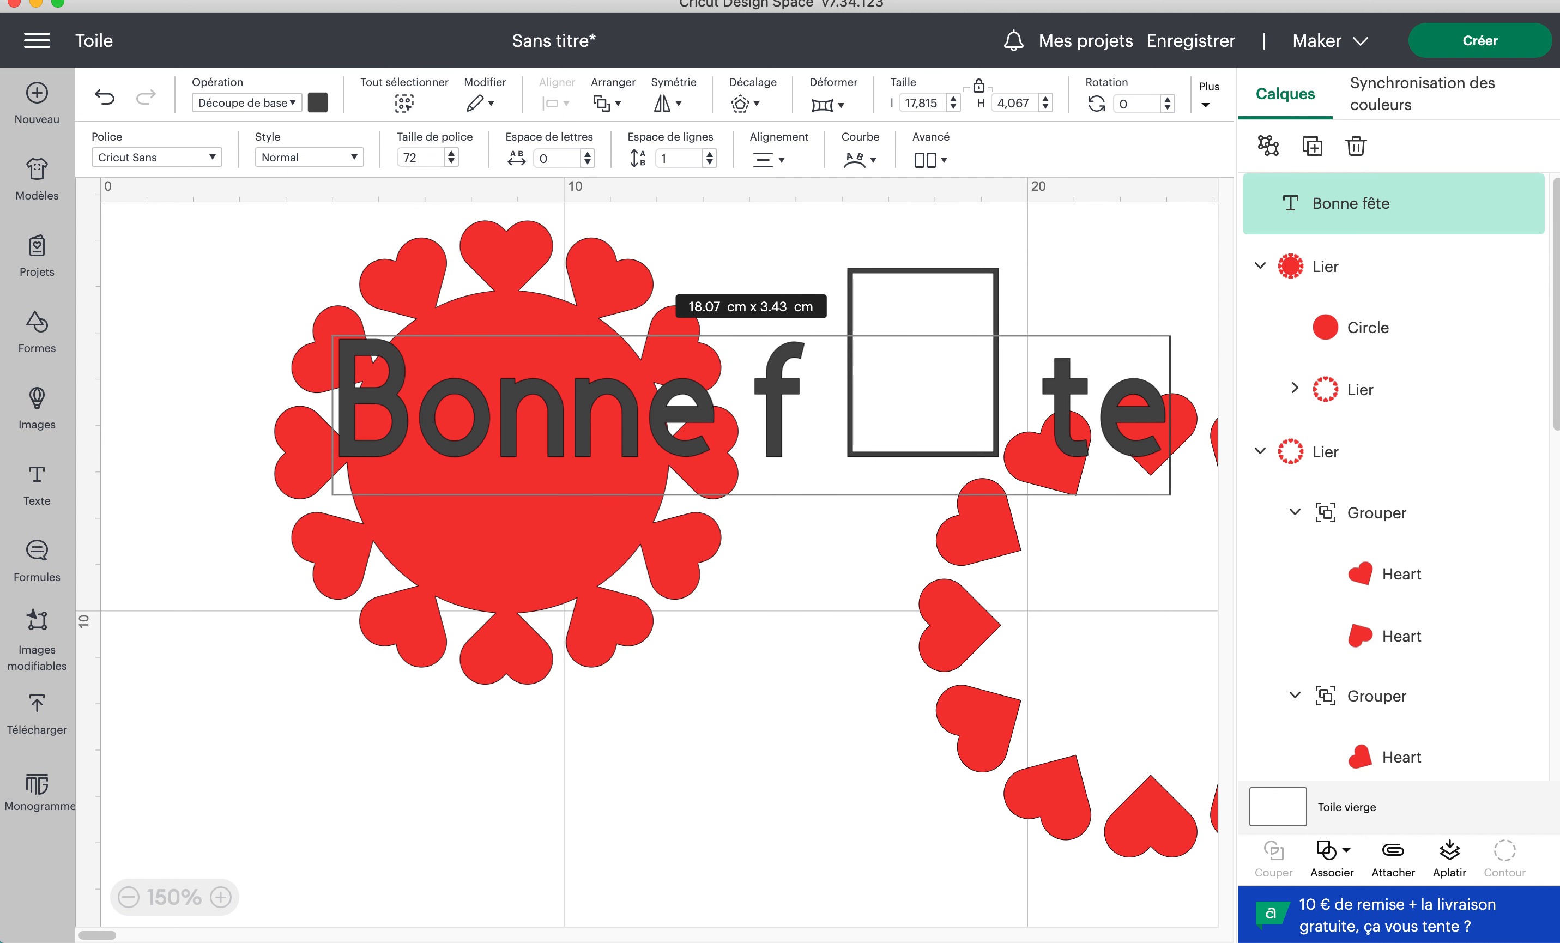
key(Return)
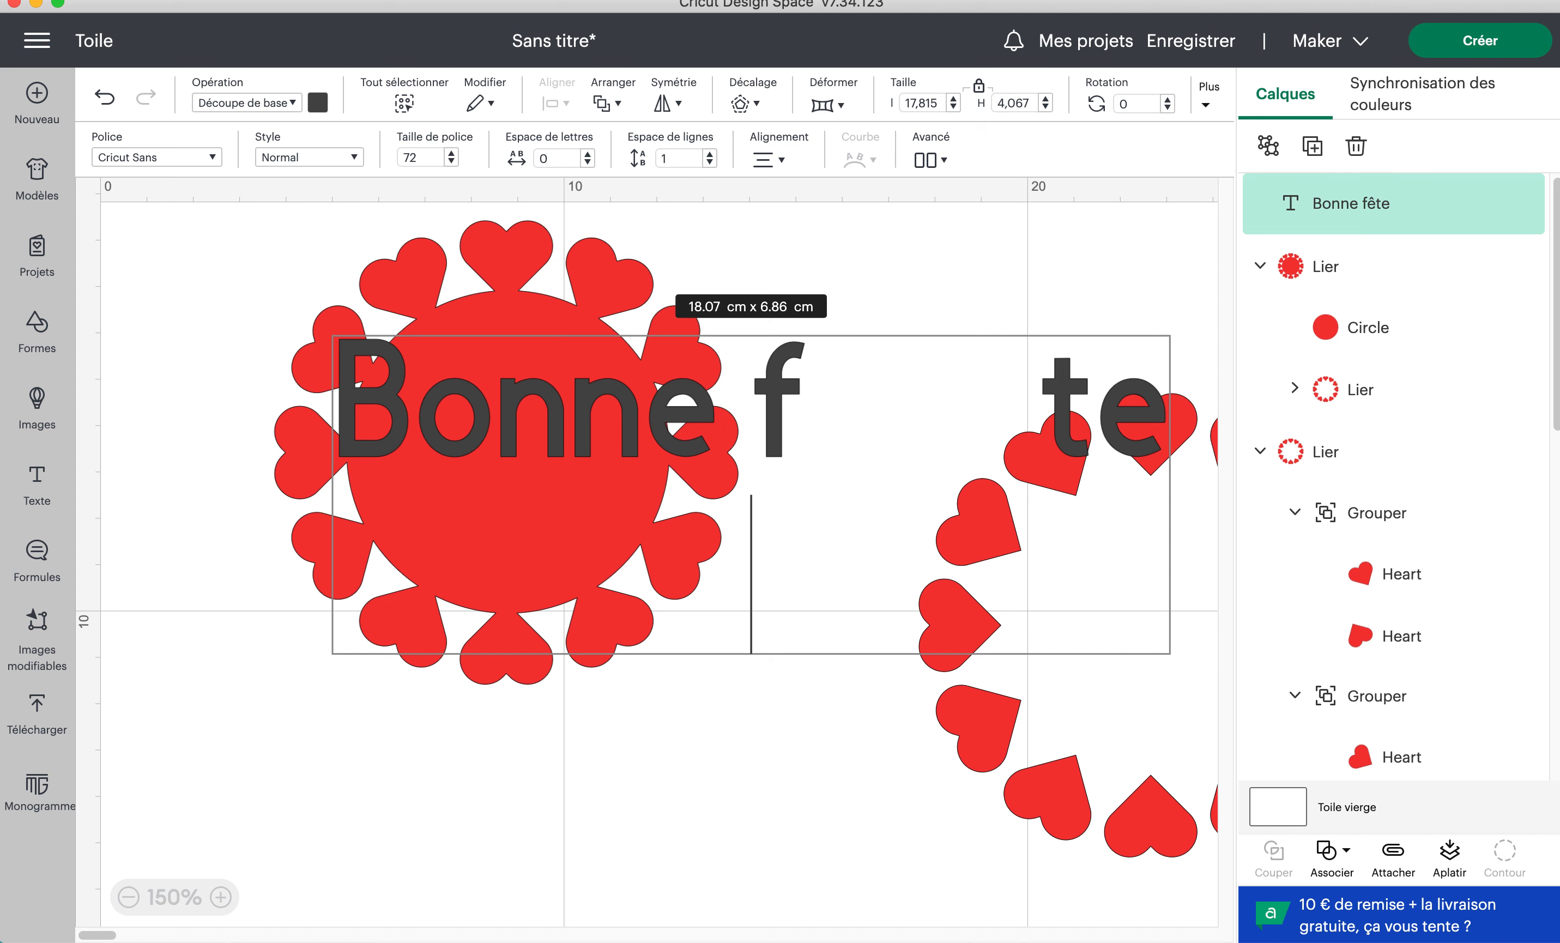
text(papa)
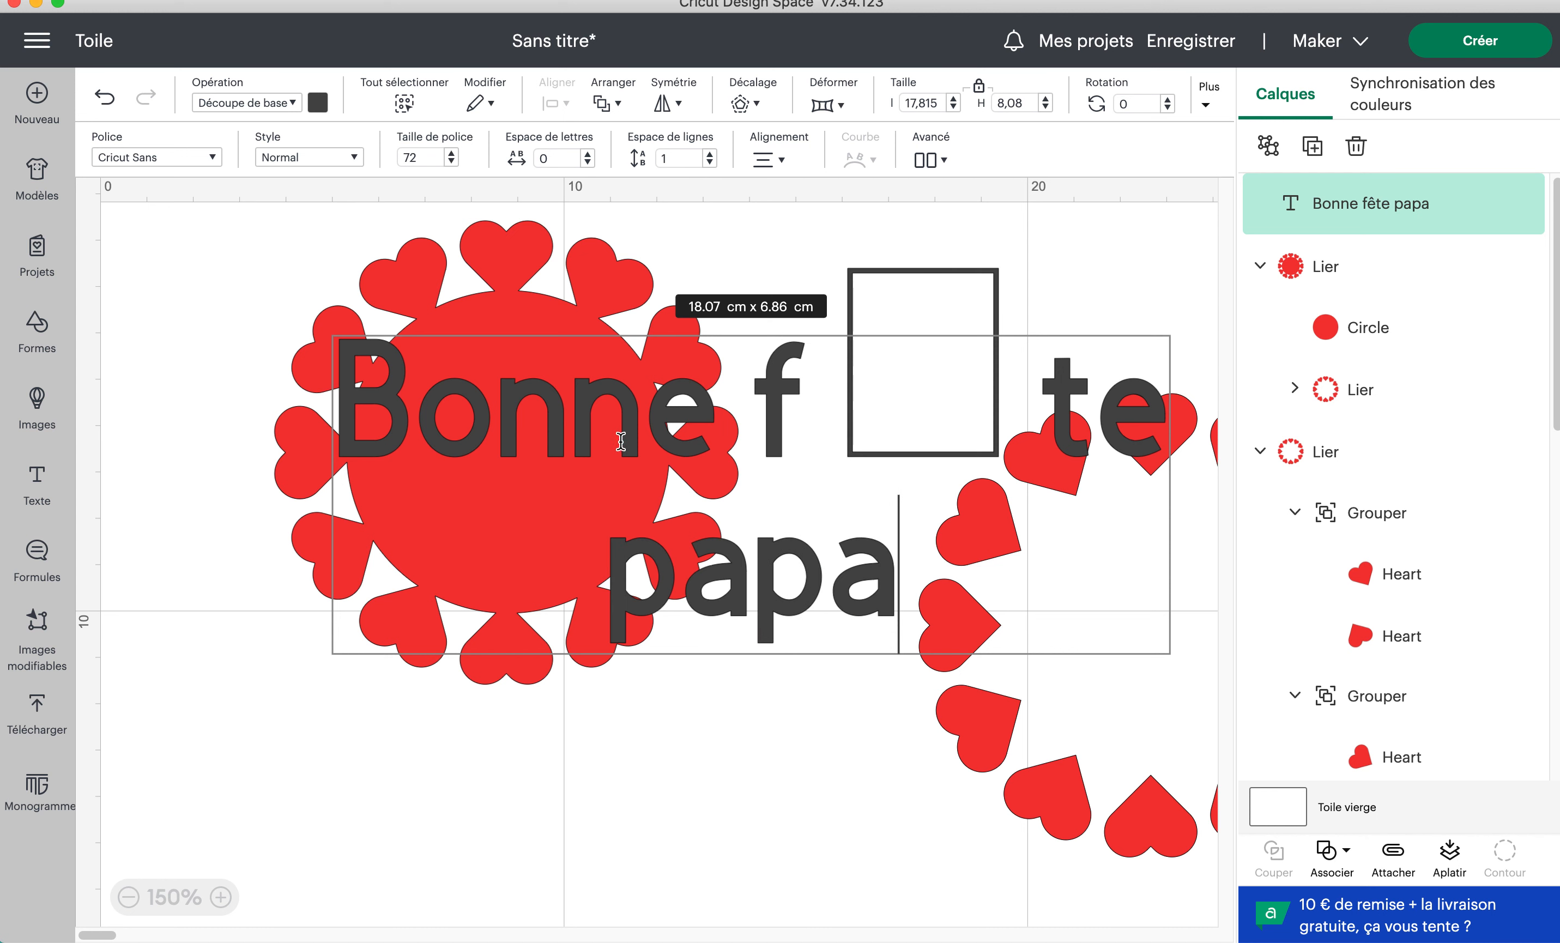
- Set the font of the whole "Bonne fête papa" text to the system font Ananda
click(584, 433)
triple_click(585, 433)
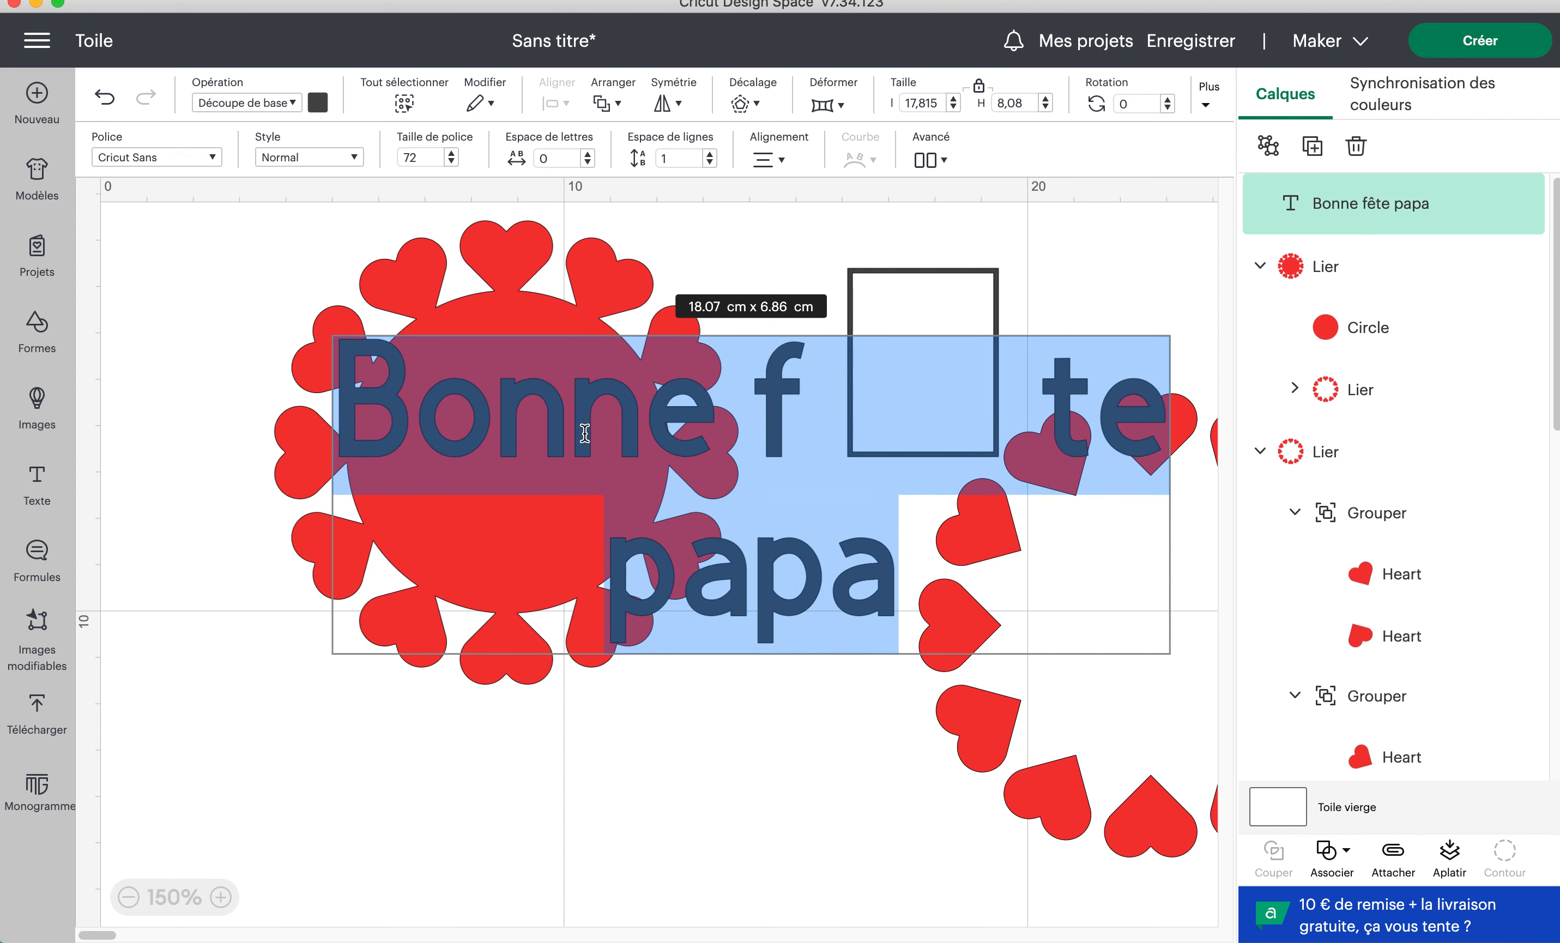
click(193, 163)
click(293, 105)
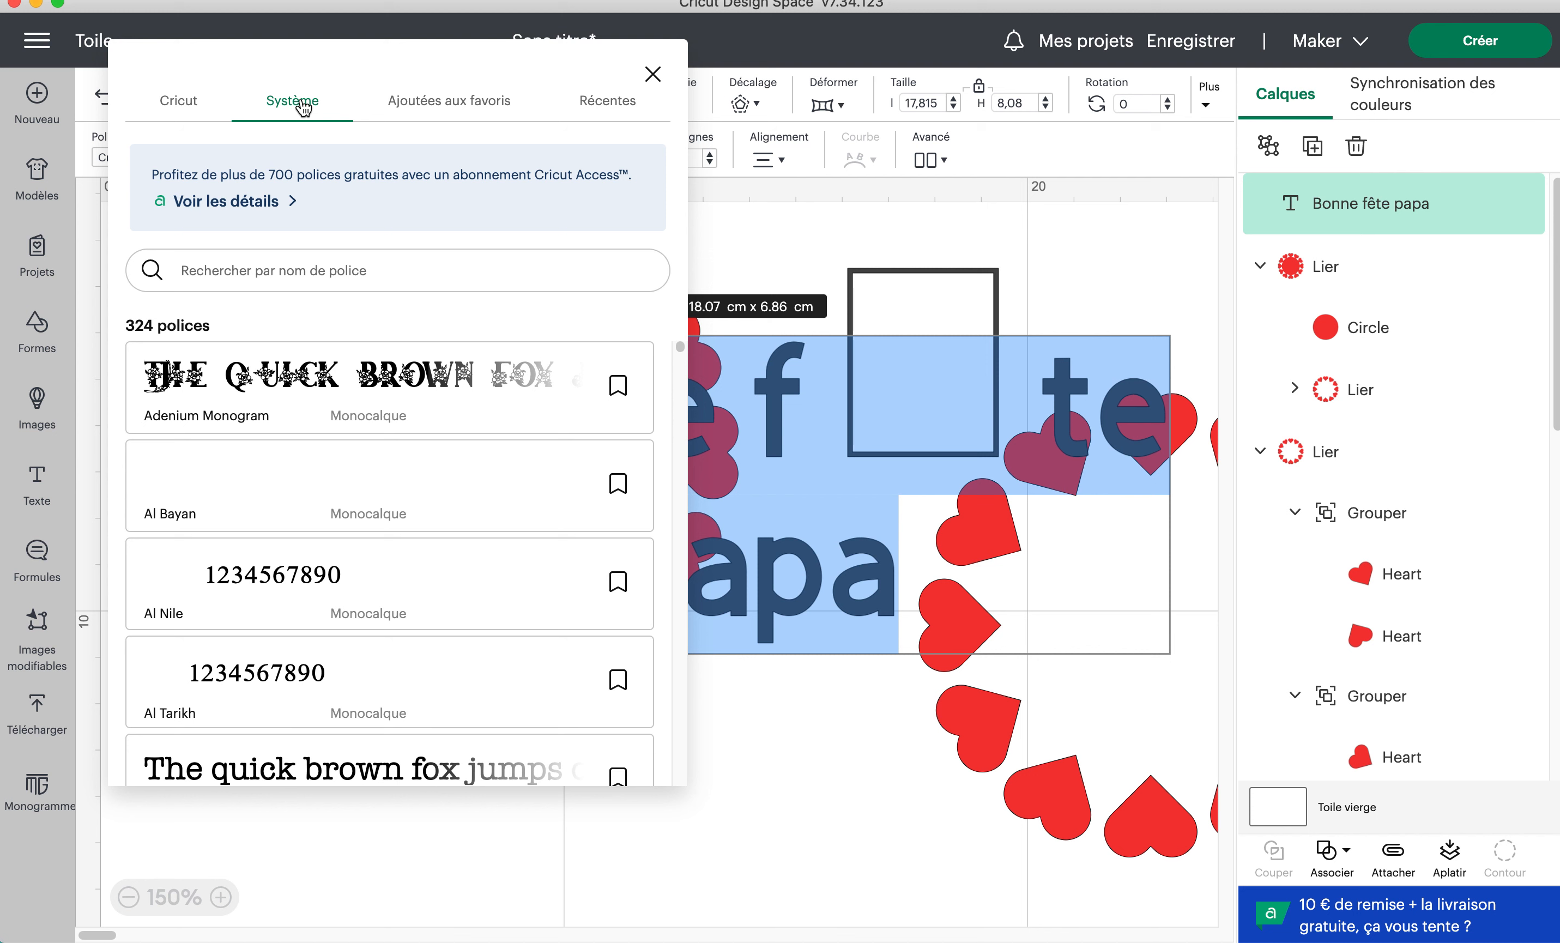
scroll(210, 591, down, 10)
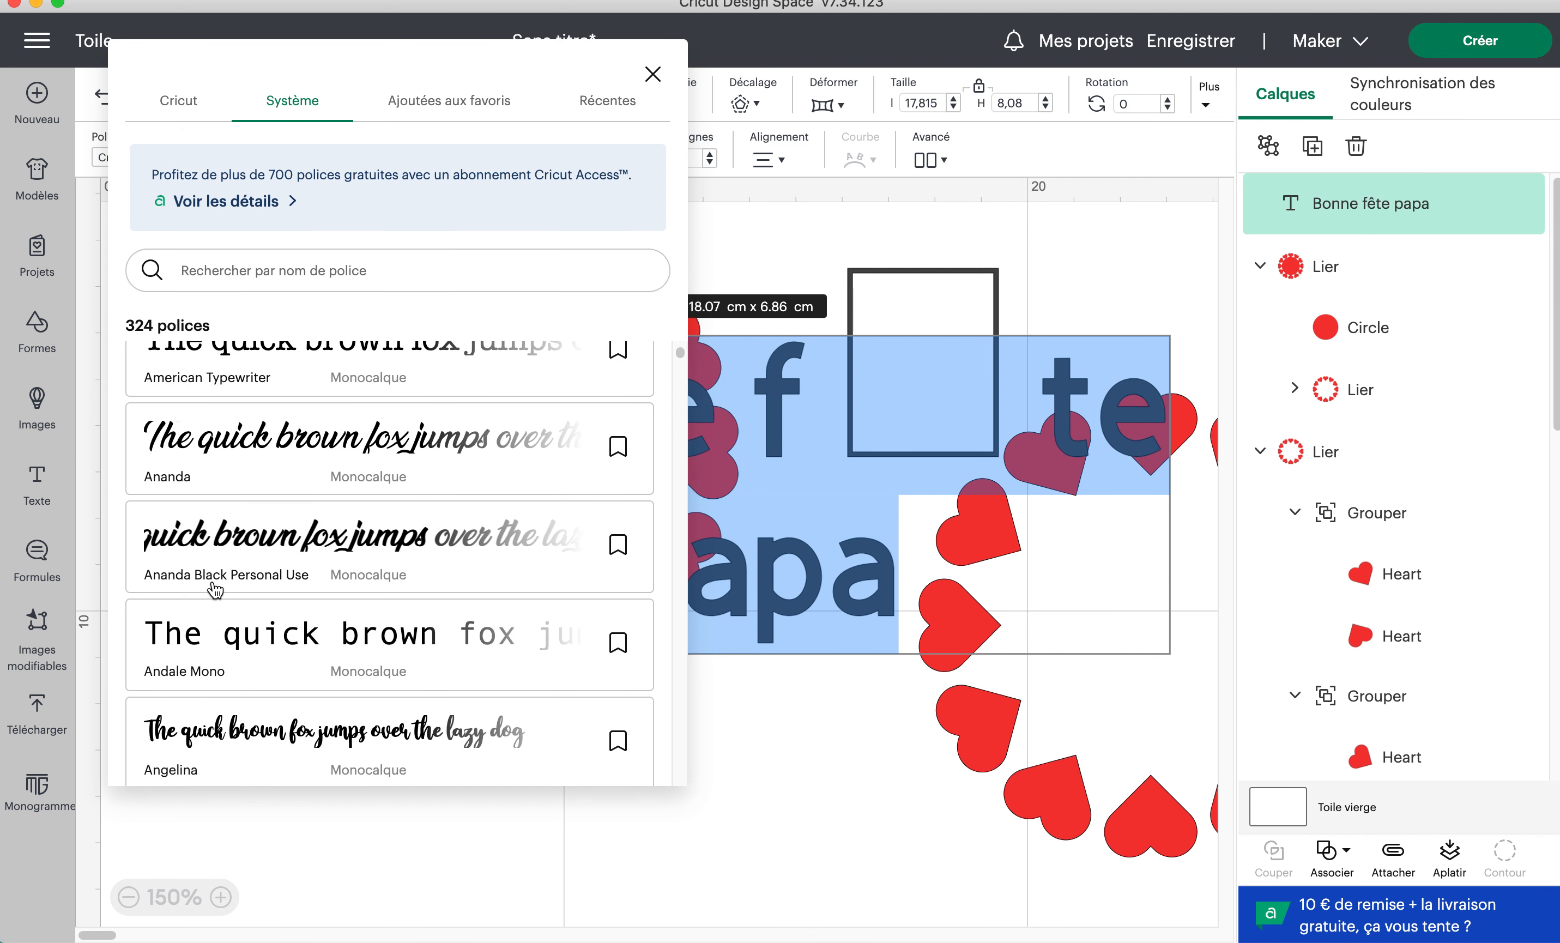
click(292, 480)
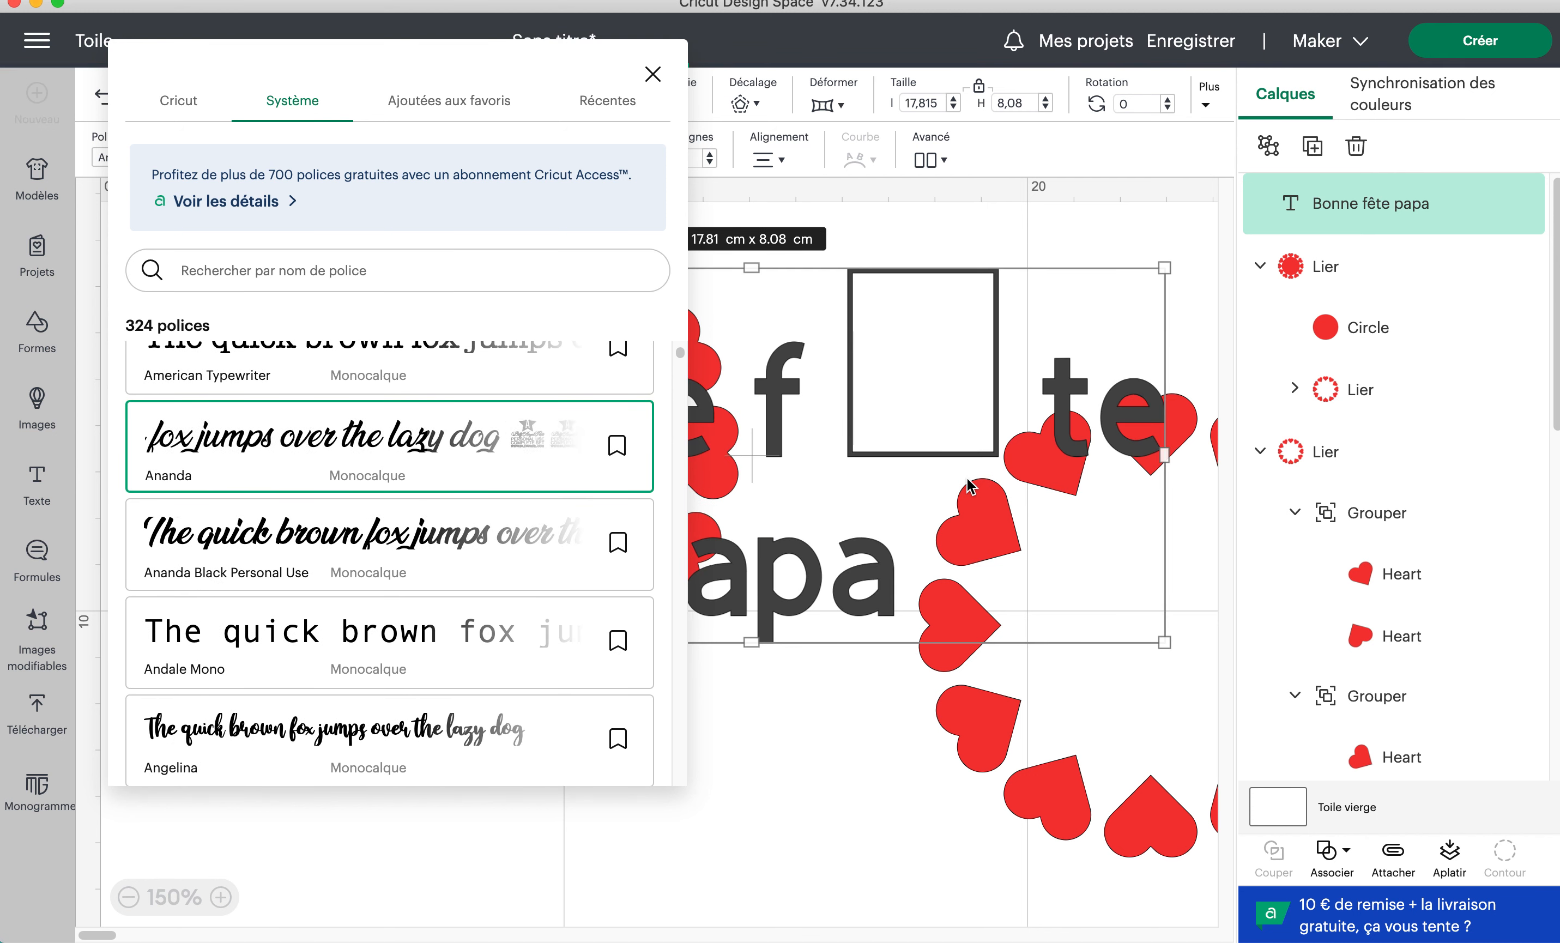
click(1038, 247)
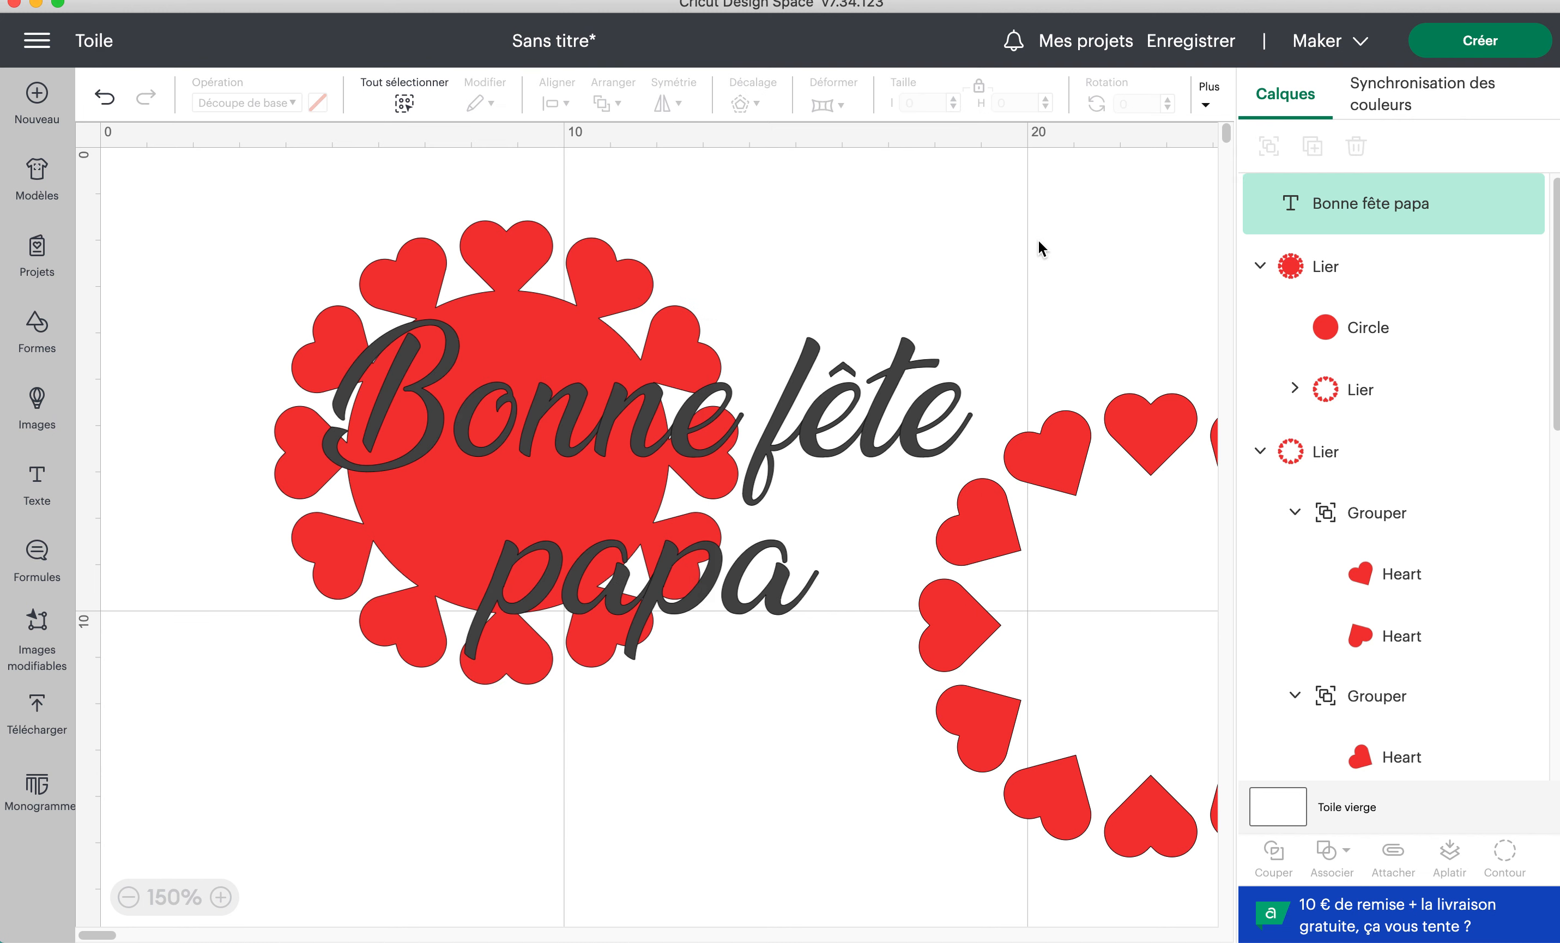
- Shrink the text to about 5.85 × 3.06 cm and place it inside the badge's central circle
click(919, 402)
drag(972, 318, 416, 526)
drag(470, 579, 523, 445)
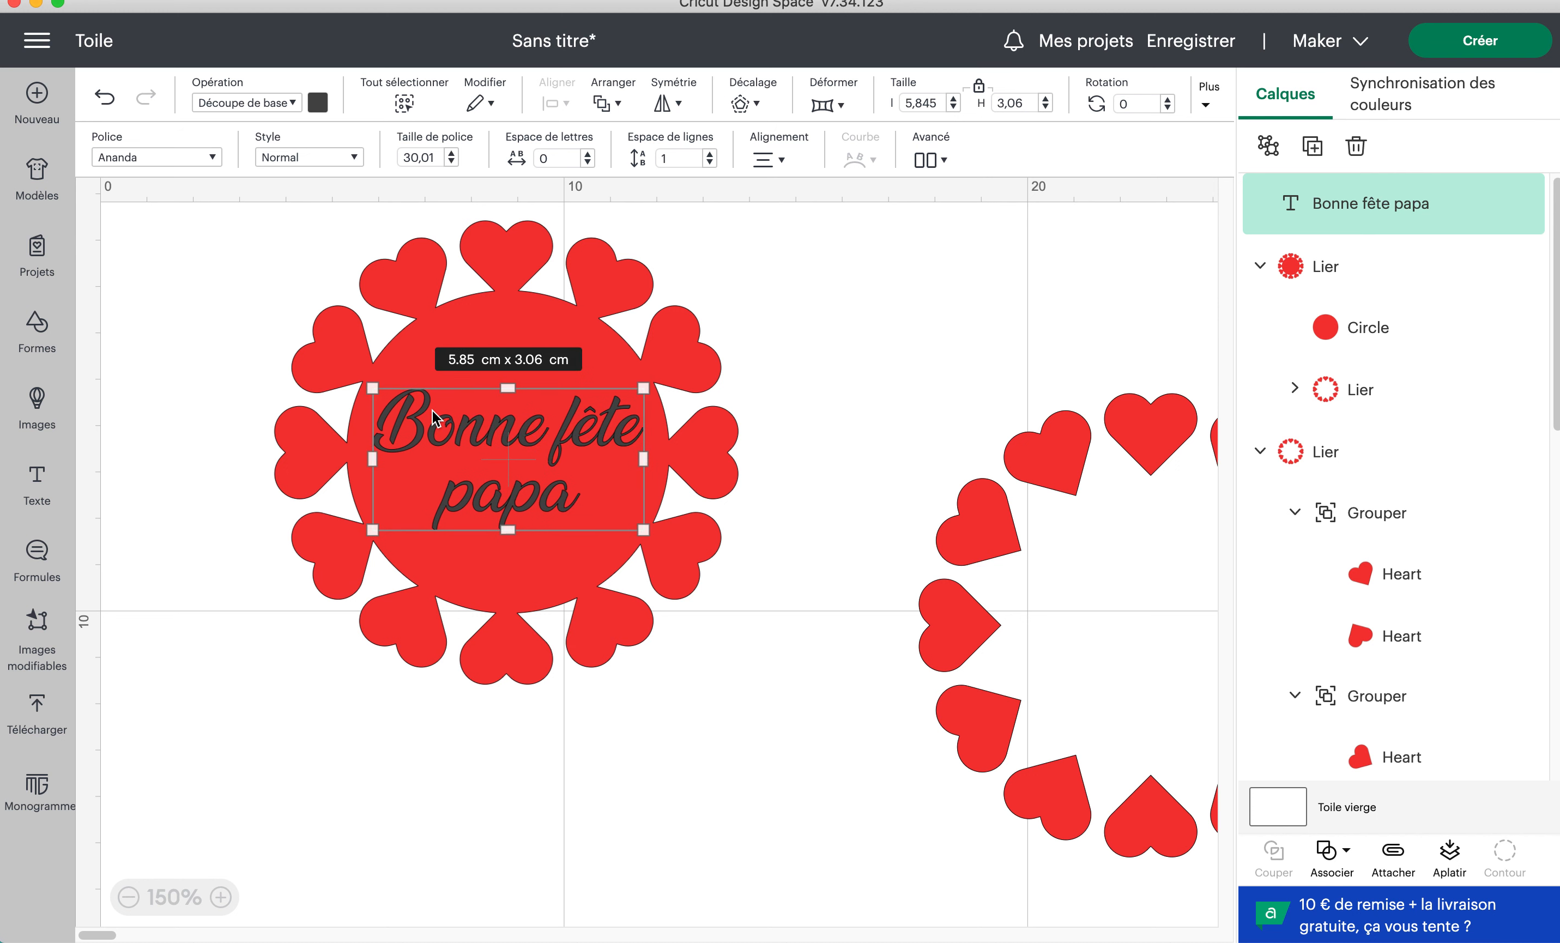
- Centre the "Bonne fête papa" text on the red badge both horizontally and vertically
drag(239, 237, 753, 791)
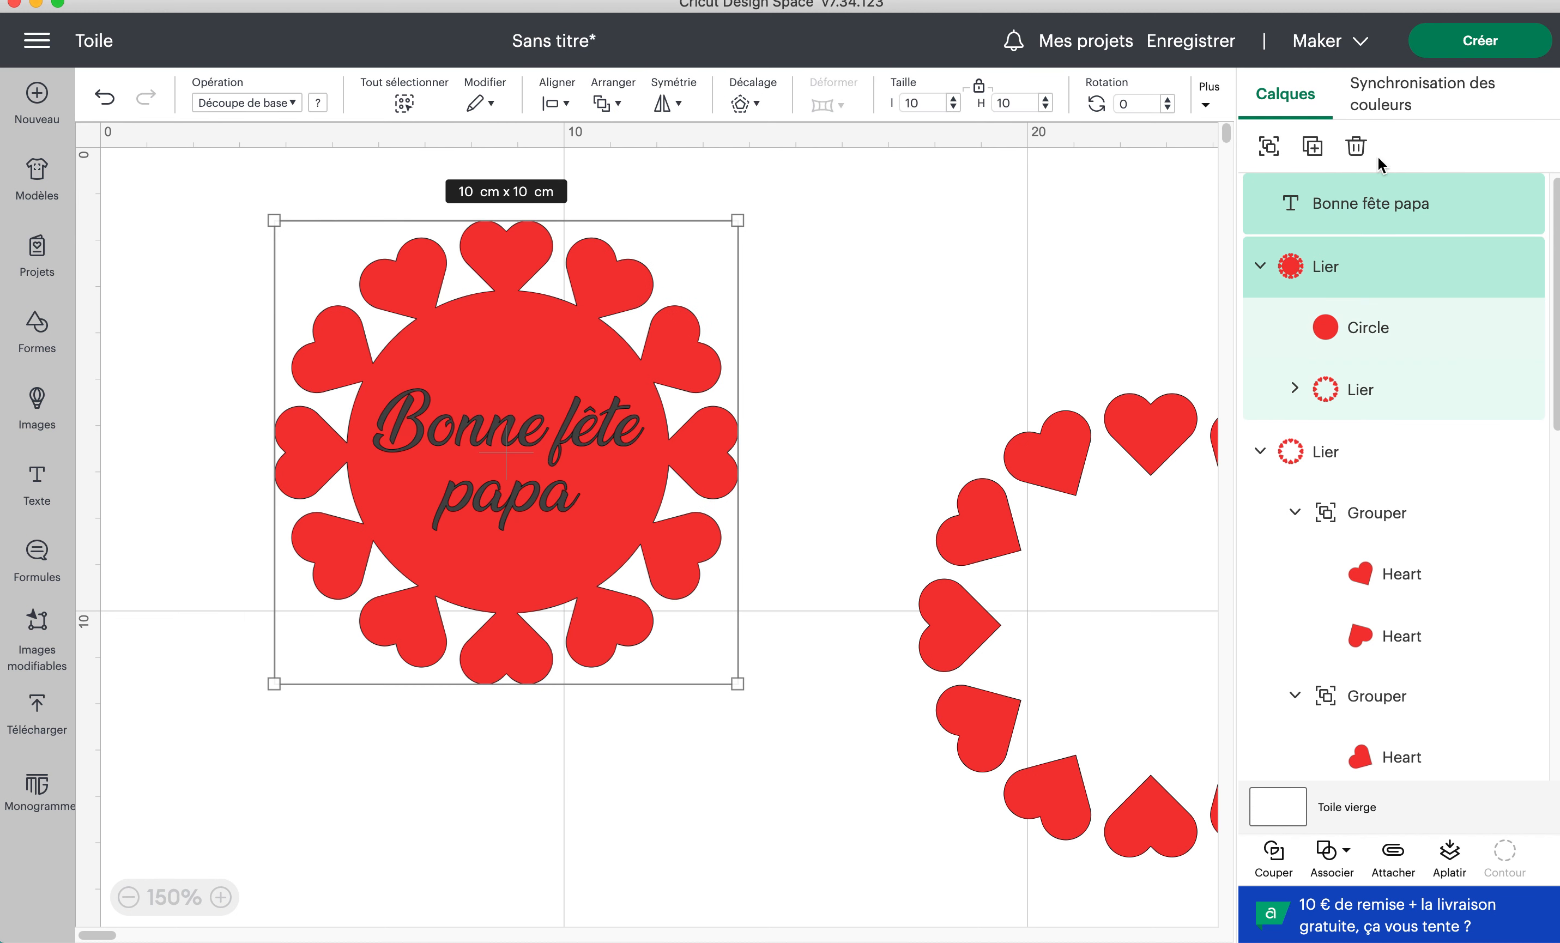
click(552, 103)
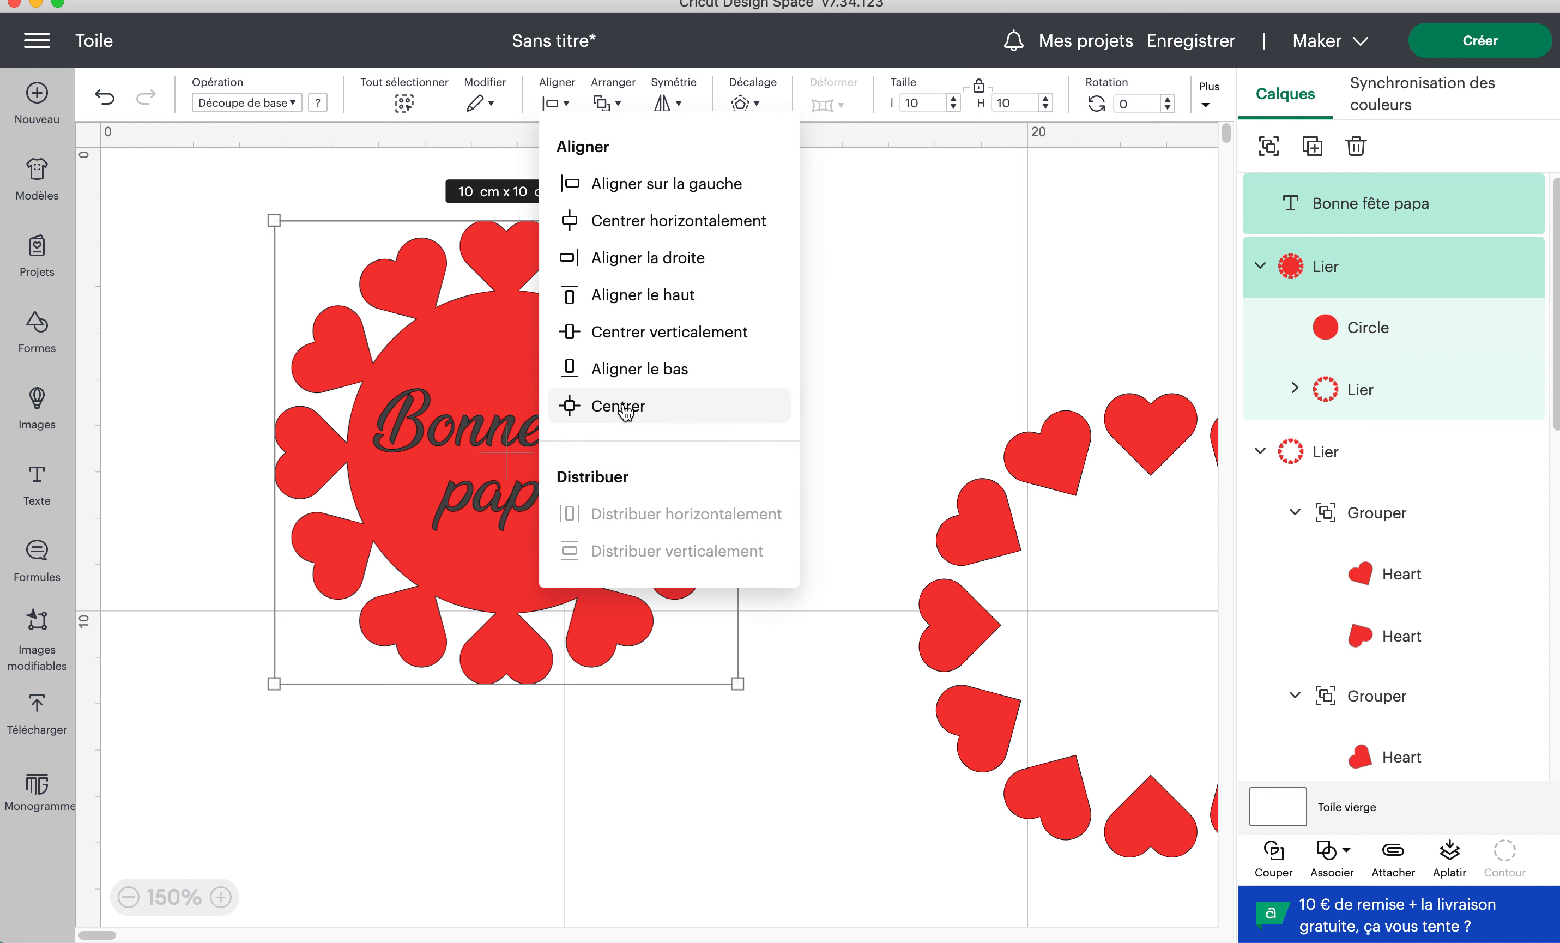
click(619, 407)
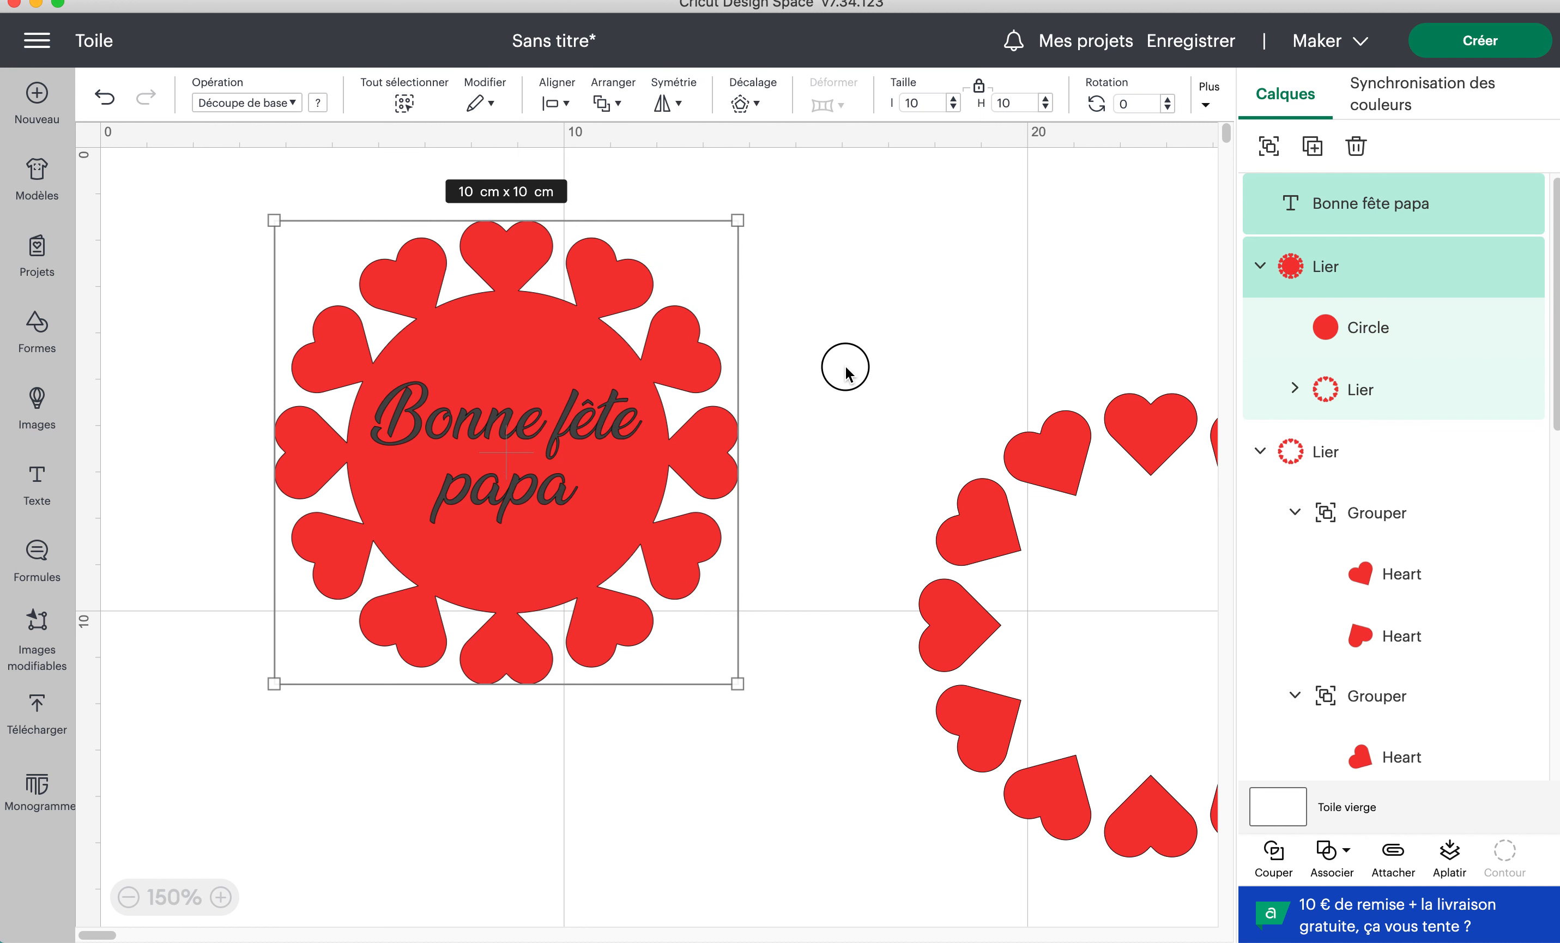
click(846, 368)
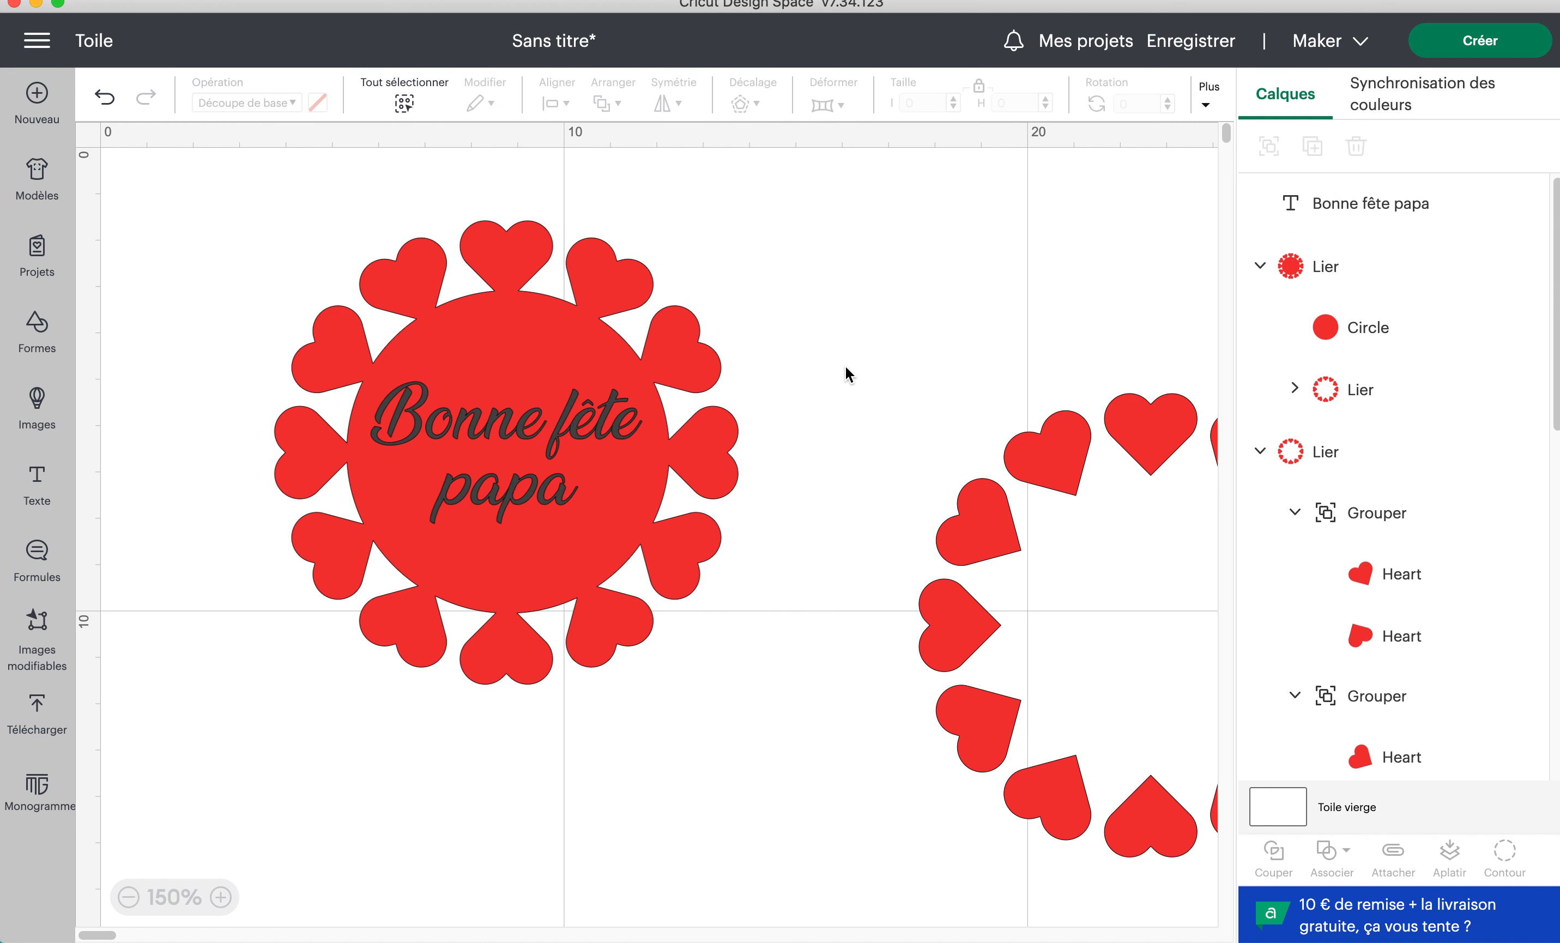
- Swap the two designs on the canvas, moving the badge with its text aside and the empty heart ring into its place
drag(230, 223, 731, 721)
drag(606, 559, 712, 917)
drag(953, 521, 506, 380)
drag(654, 407, 295, 304)
drag(316, 739, 490, 925)
drag(696, 845, 1266, 441)
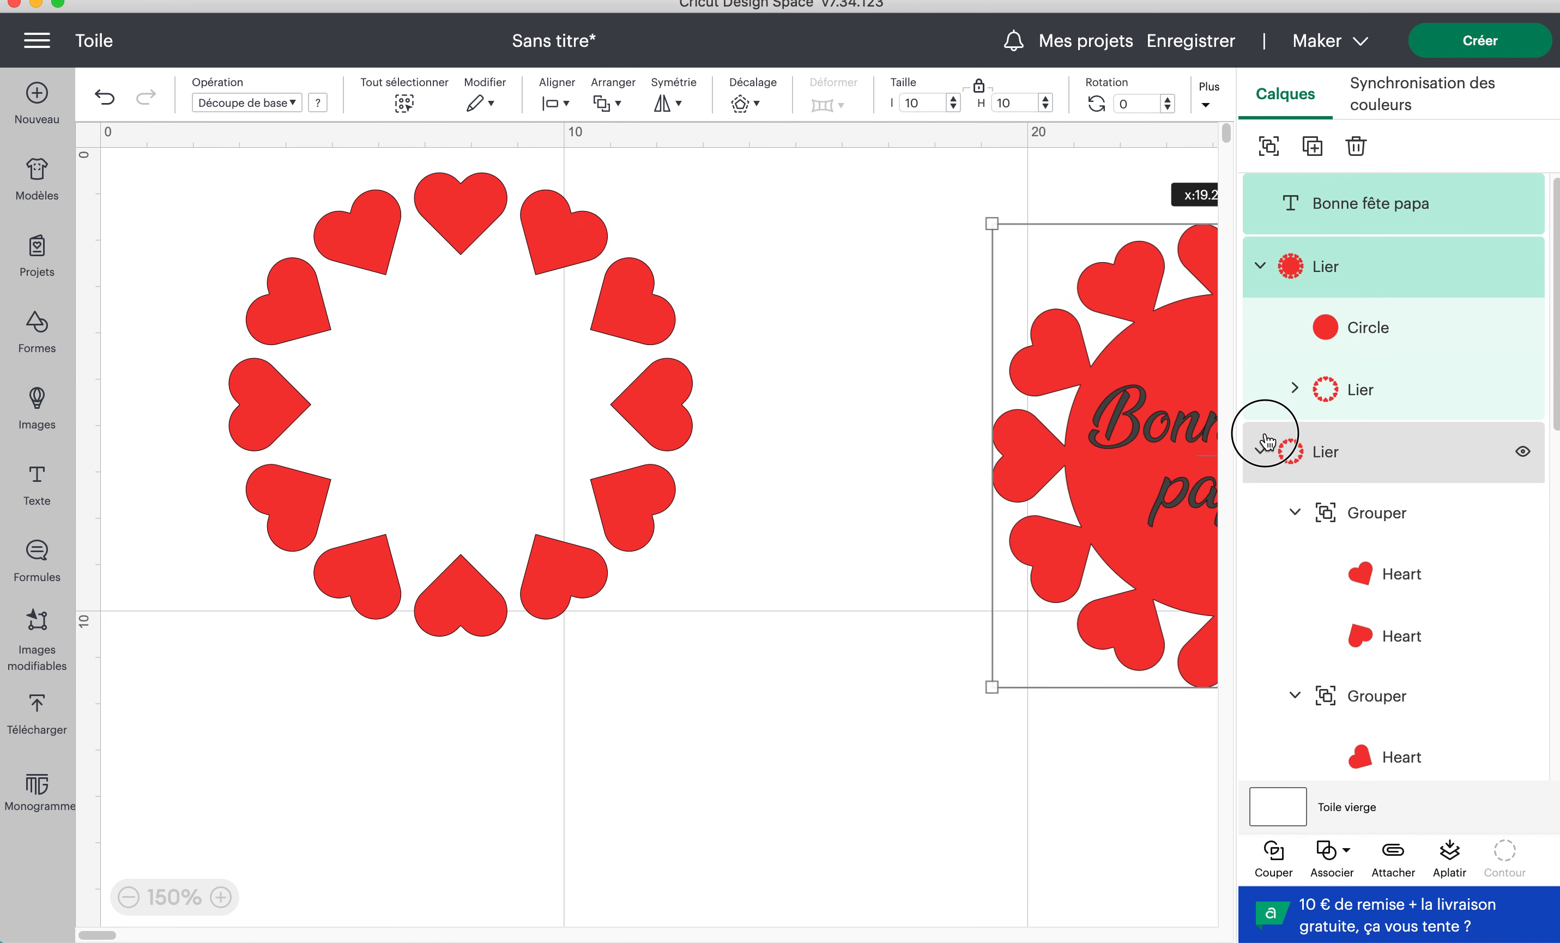
drag(562, 252, 573, 269)
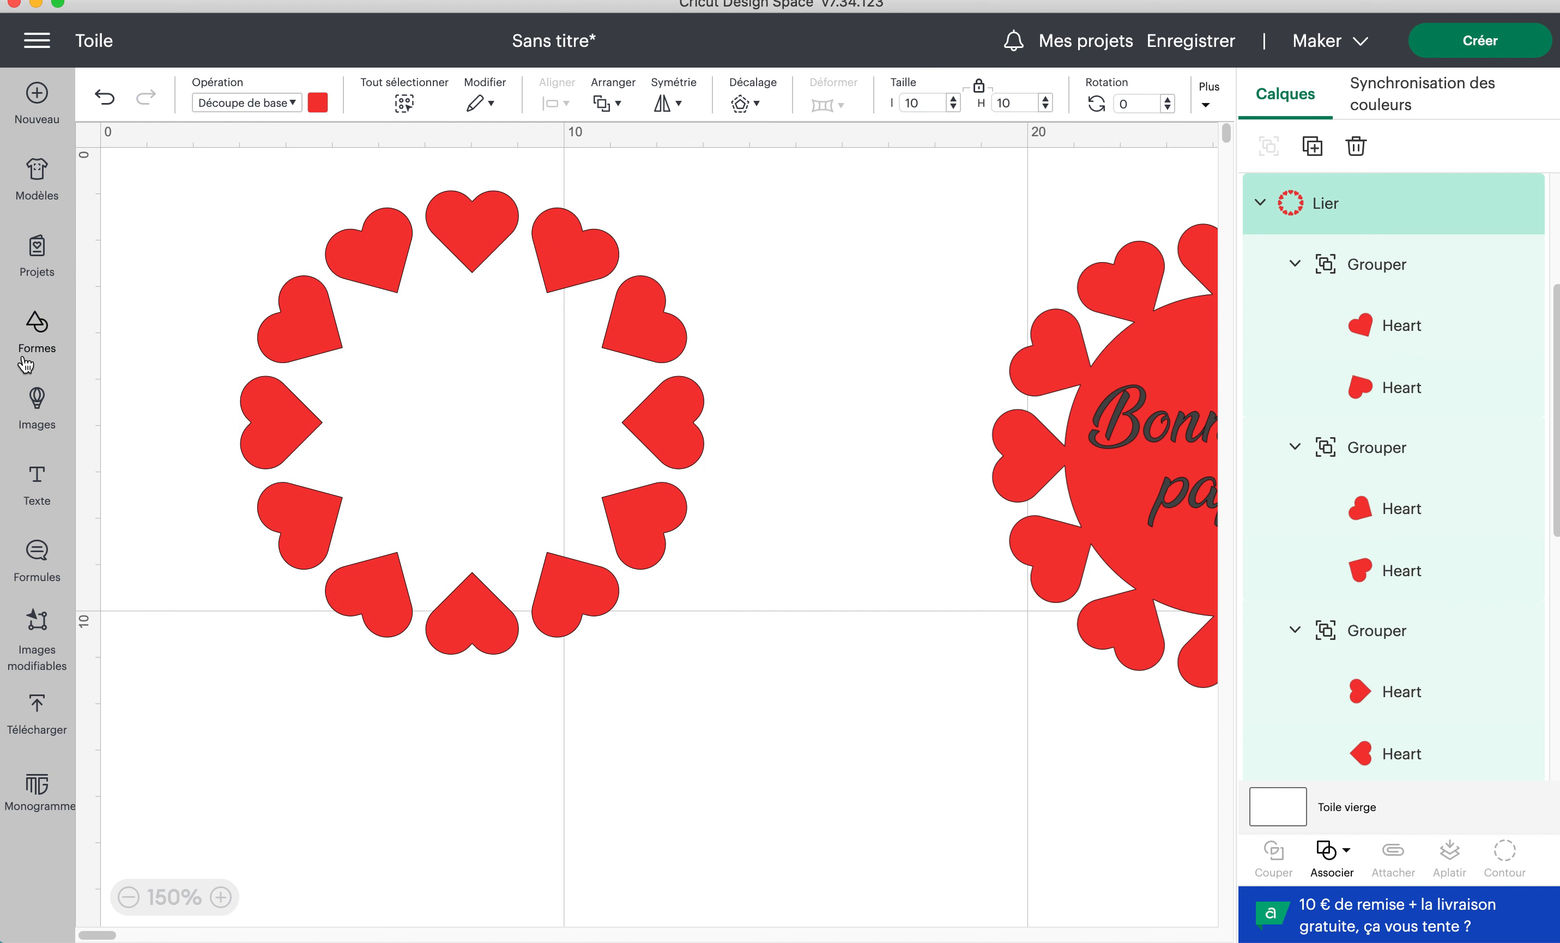
- Add a circle about 7.08 cm in diameter overlapping the ring's heart tips, and set its operation to Stylo
click(40, 319)
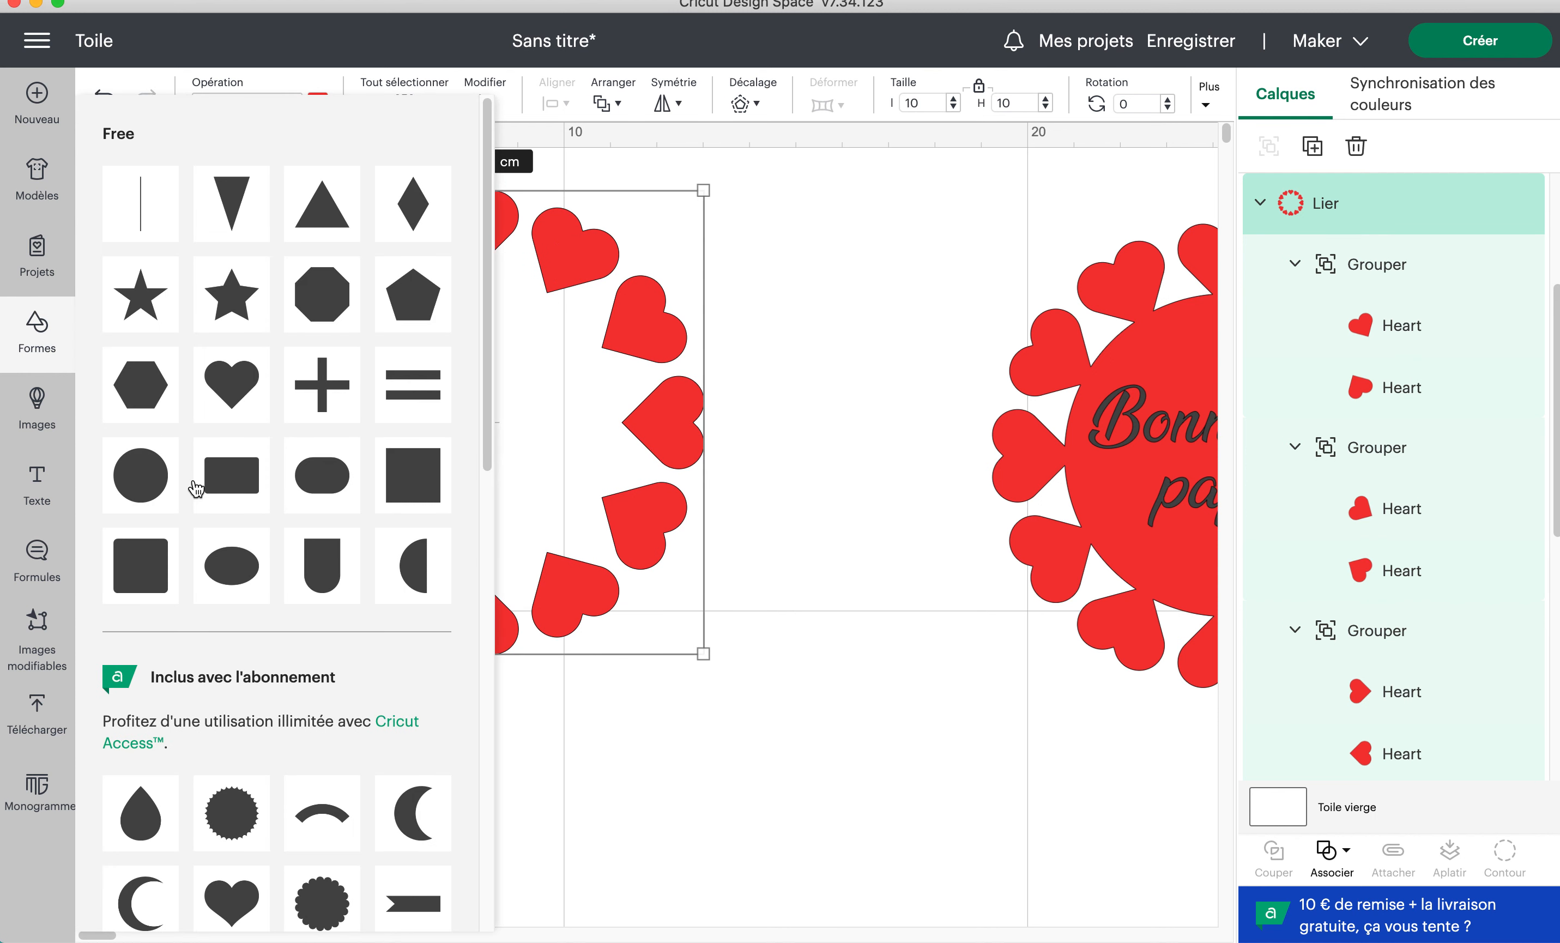
click(161, 475)
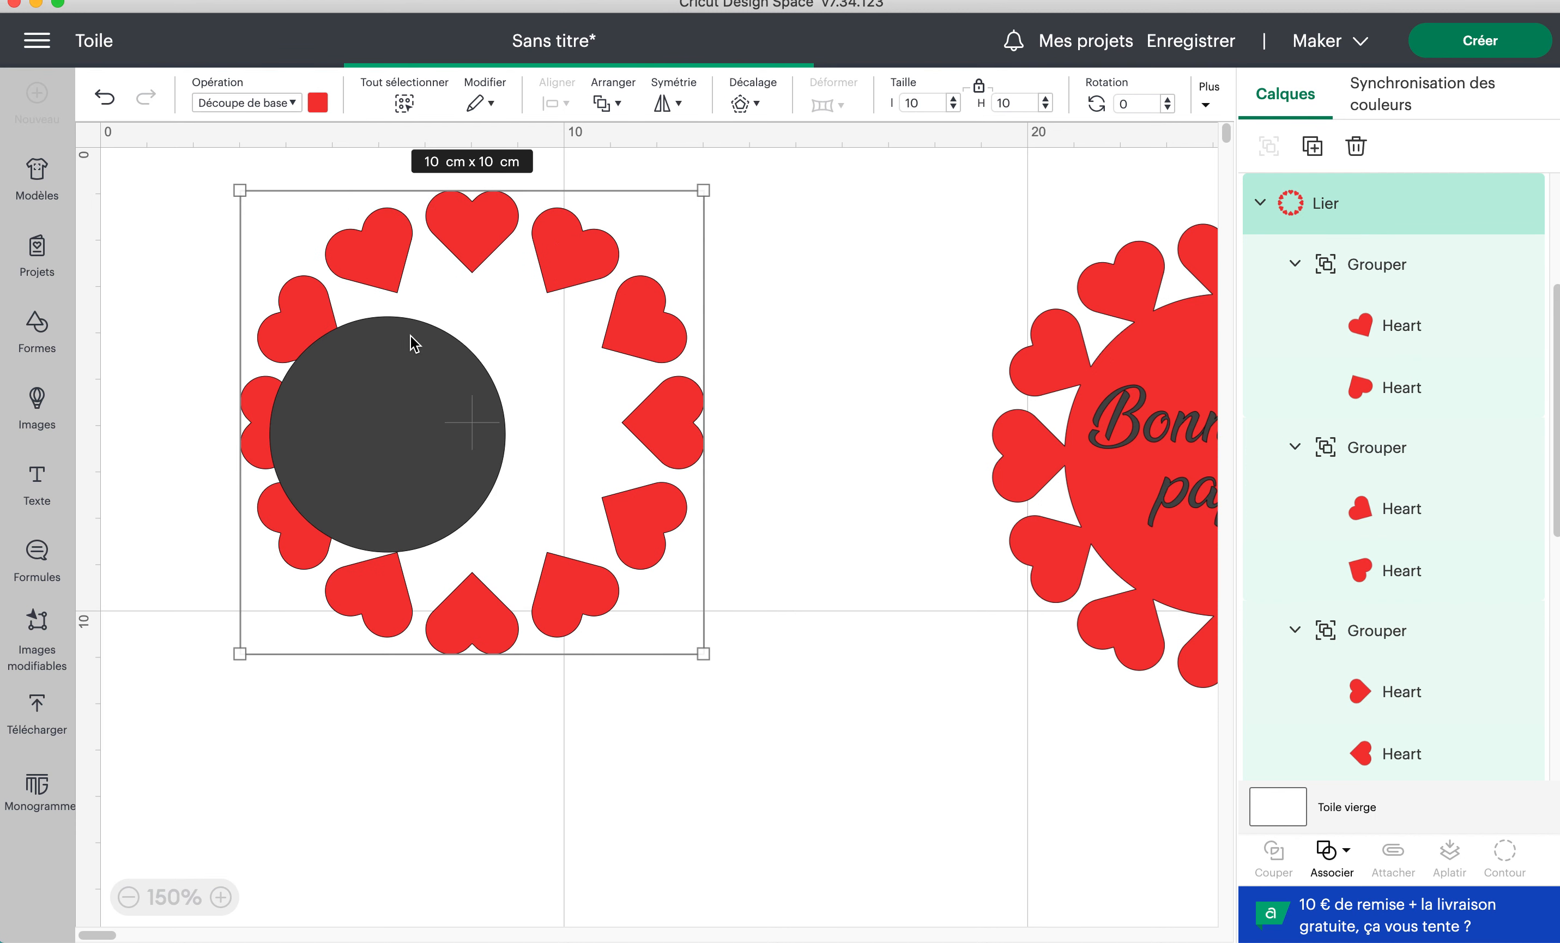
drag(346, 469, 410, 411)
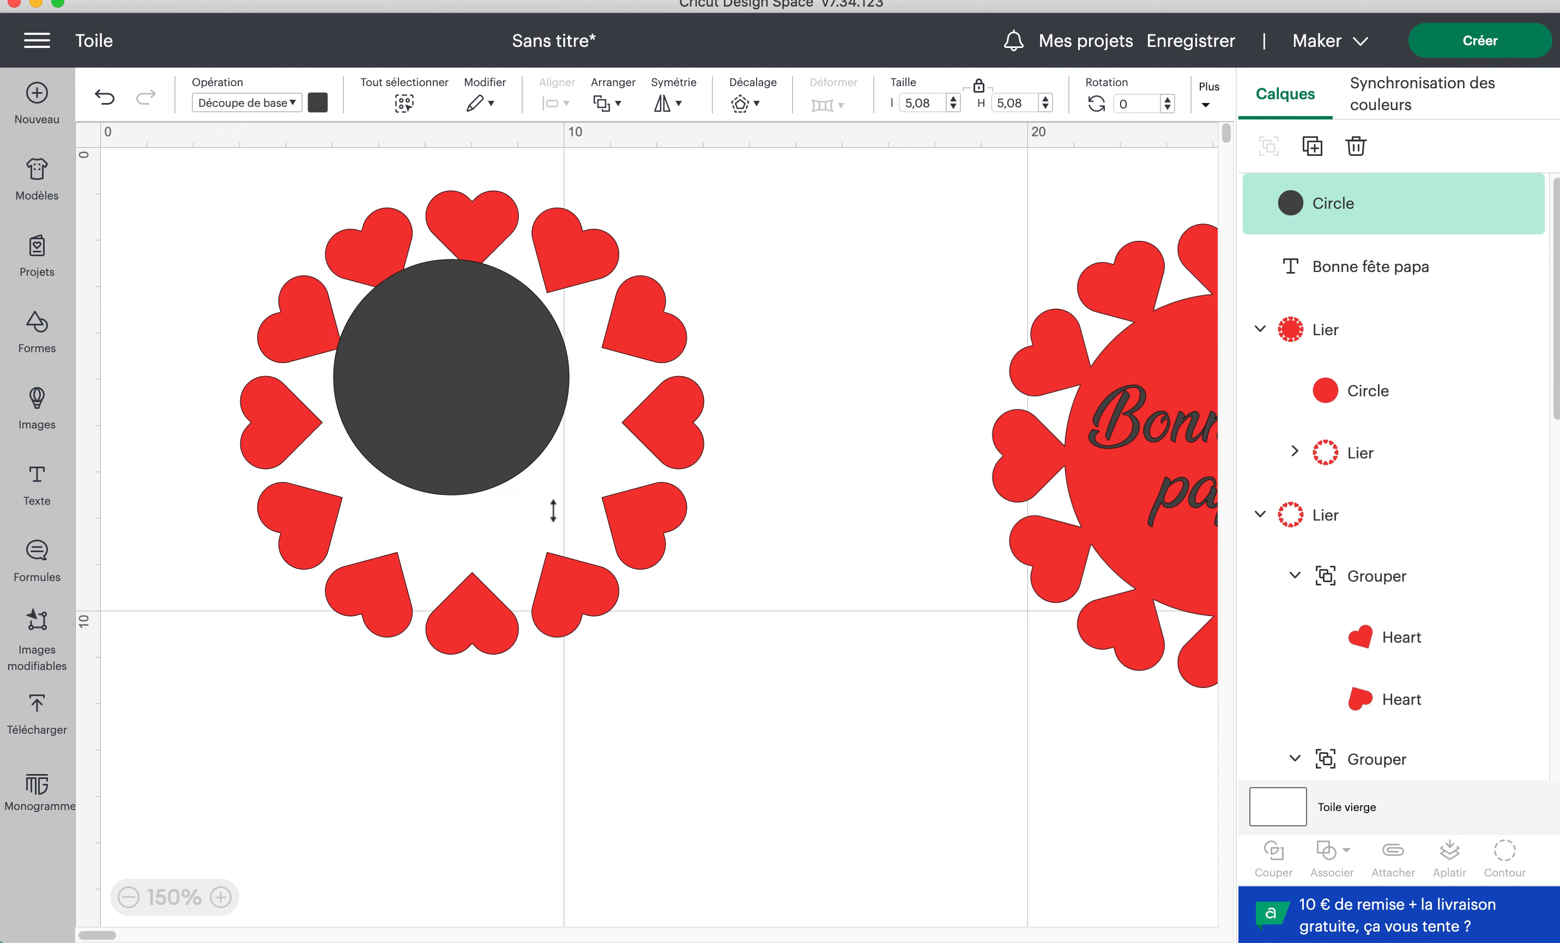
drag(568, 494, 583, 591)
mouse_move(509, 477)
mouse_down()
mouse_move(480, 480)
mouse_move(488, 467)
mouse_up()
click(242, 103)
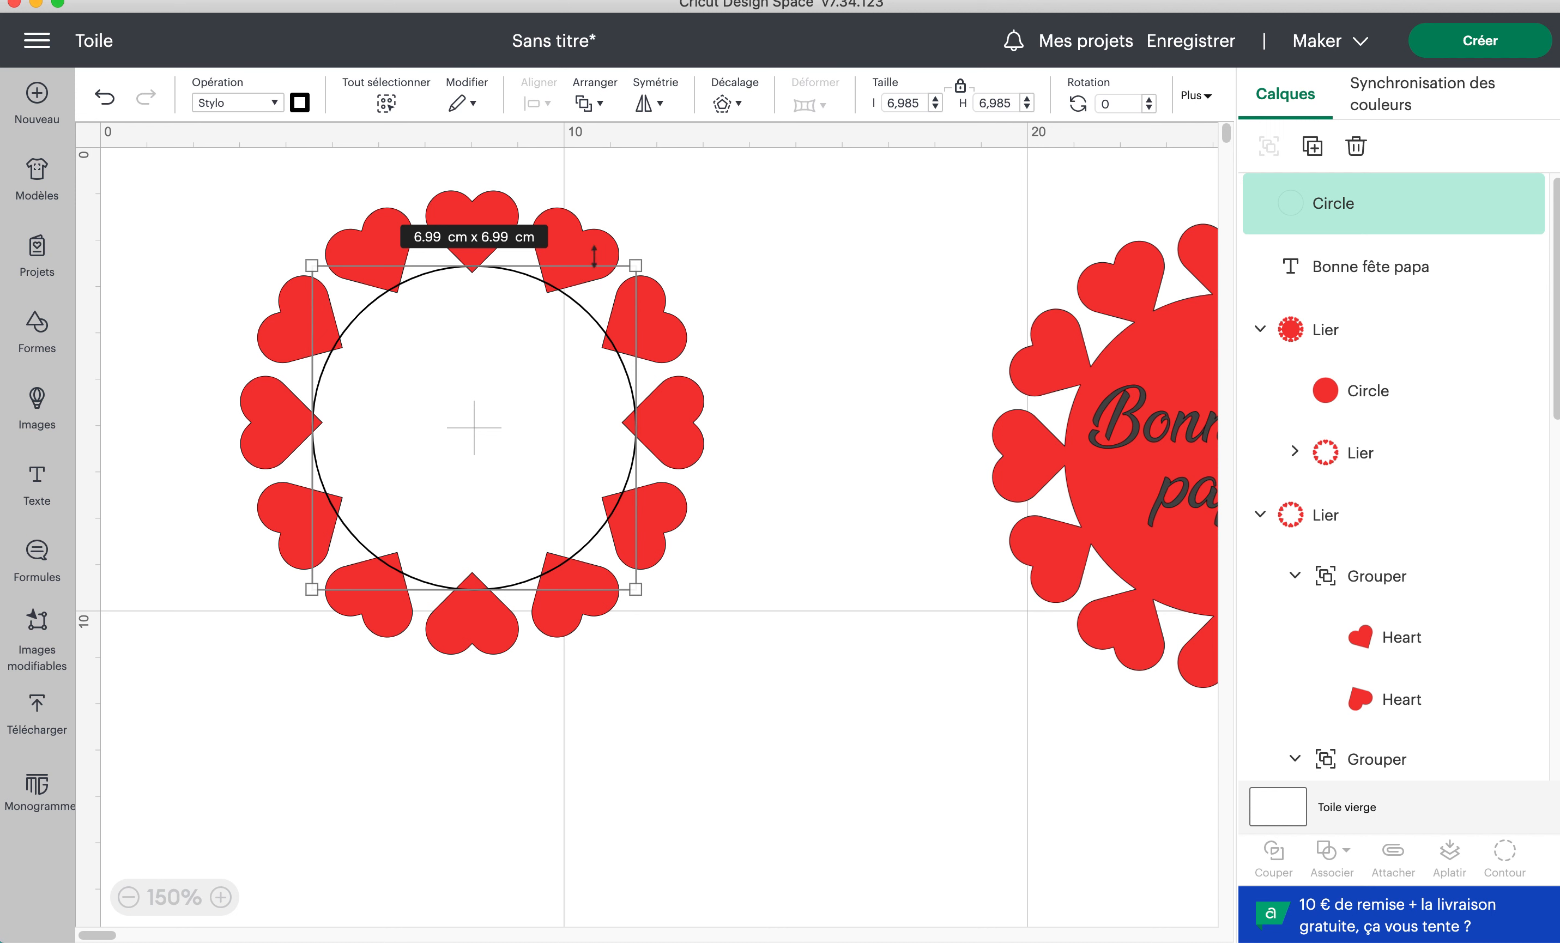
drag(648, 257, 642, 260)
- Centre the outlined circle and the heart ring on each other
drag(130, 176, 814, 780)
click(538, 104)
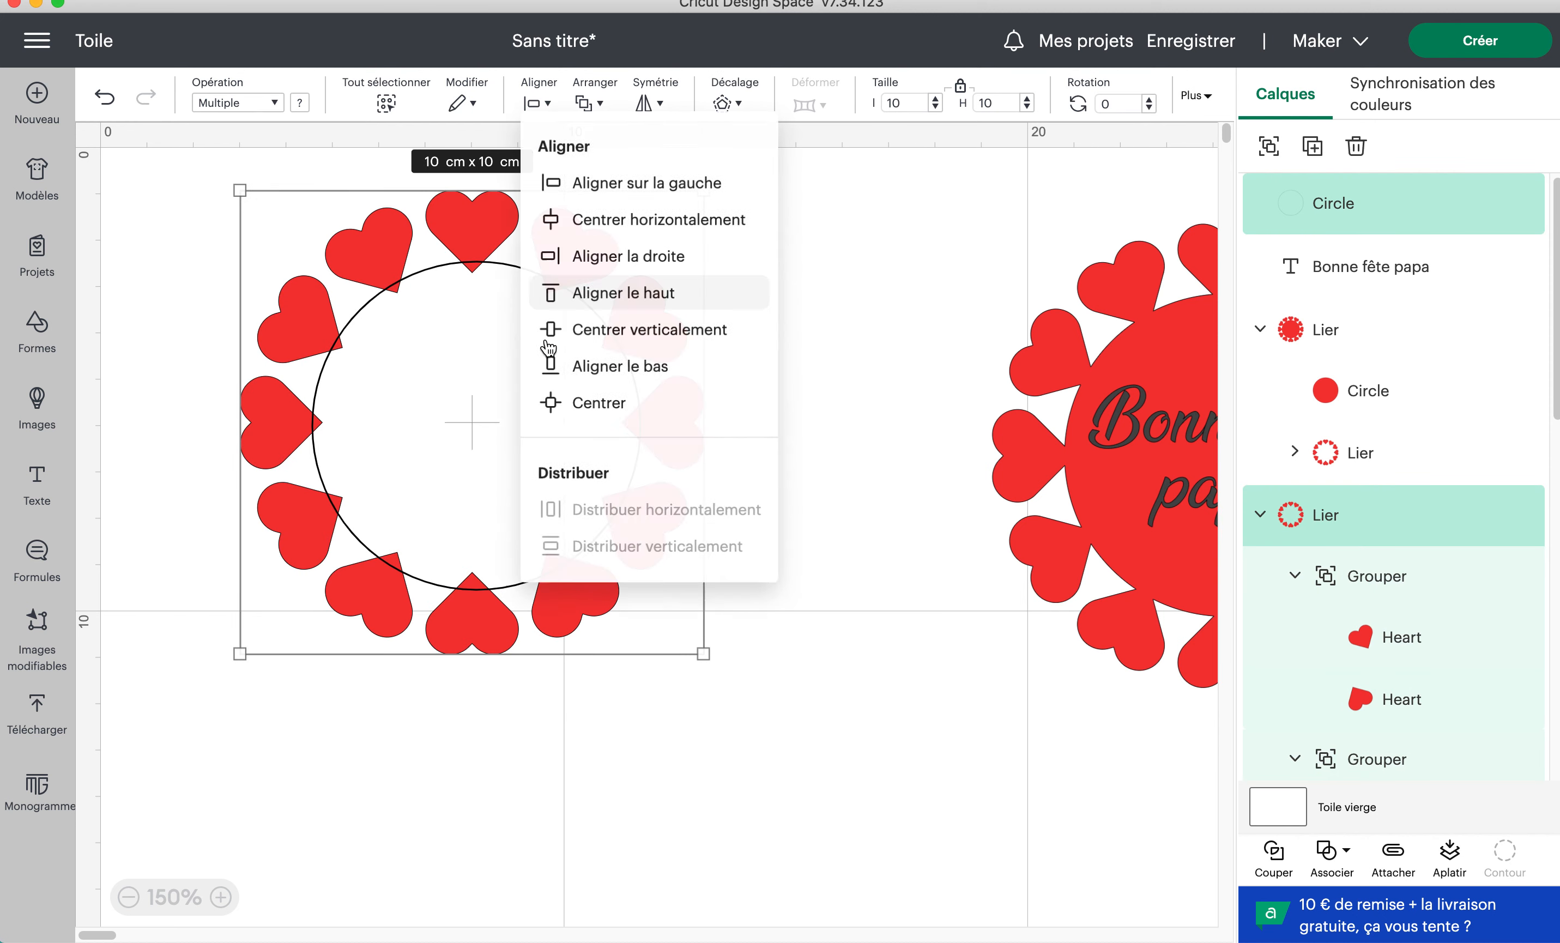
click(585, 406)
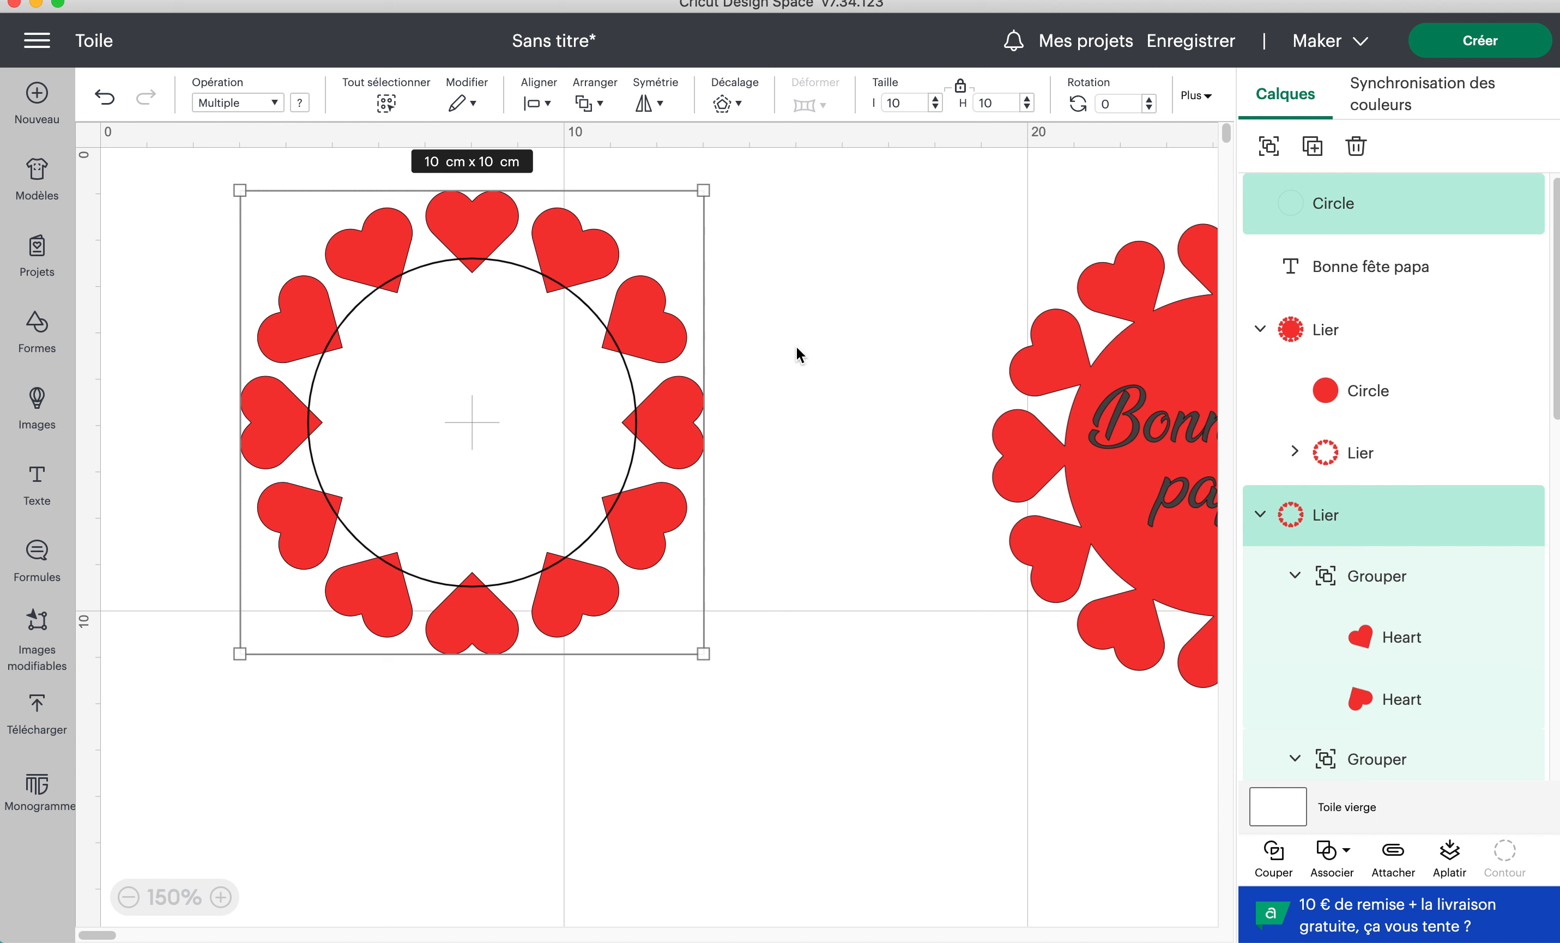
- Create an inward offset of -0.3 cm from the circle with rounded corners
click(1346, 210)
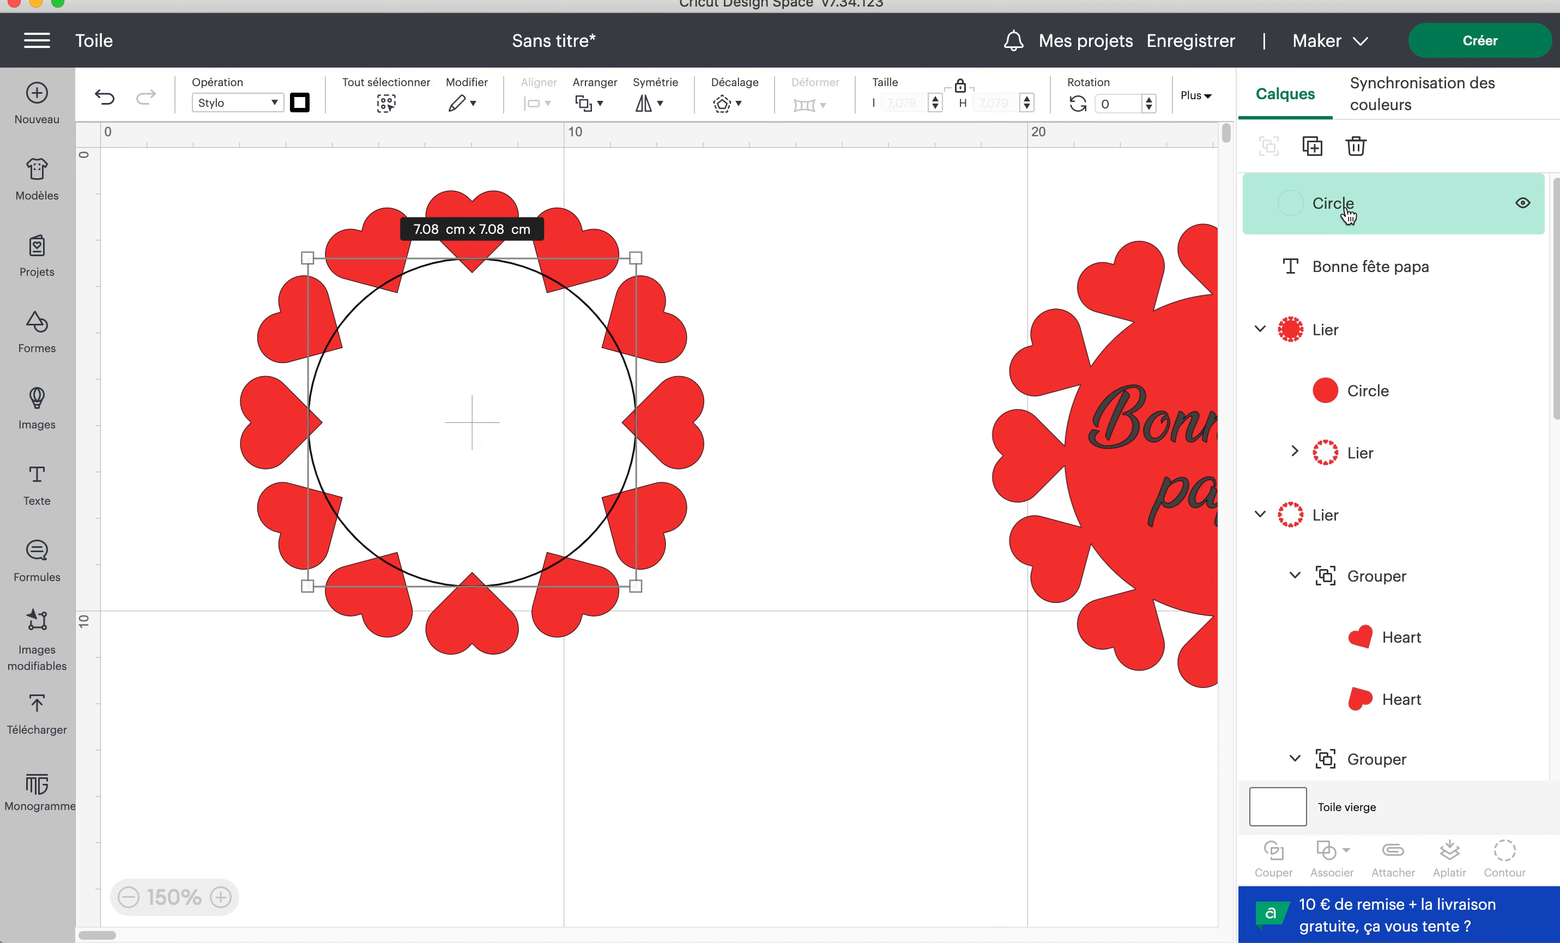
click(723, 104)
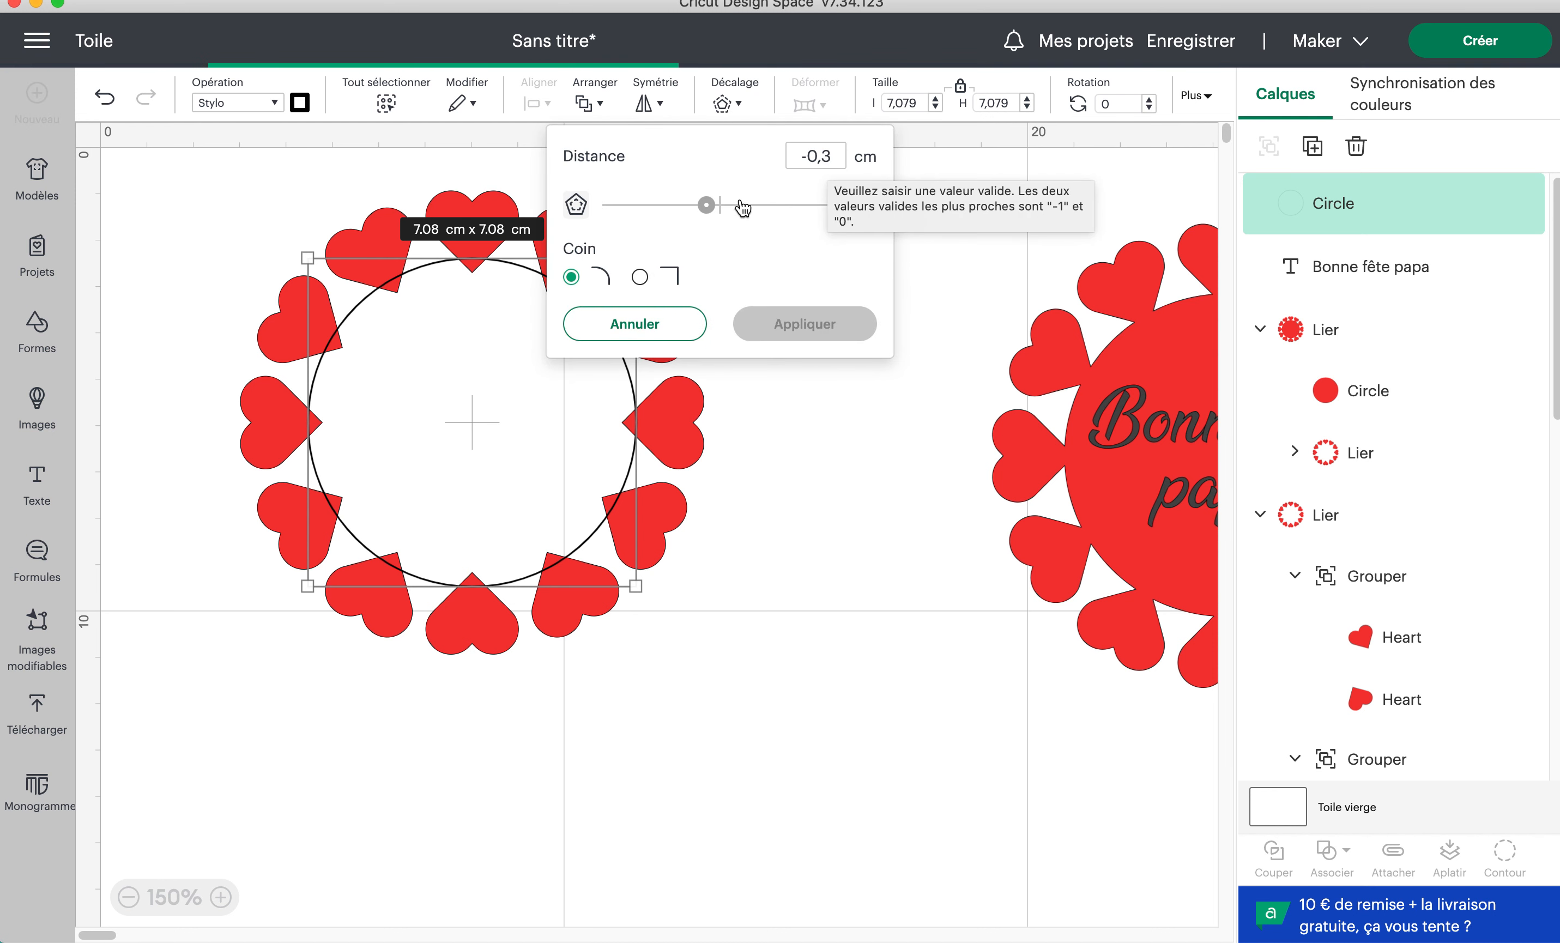
click(707, 206)
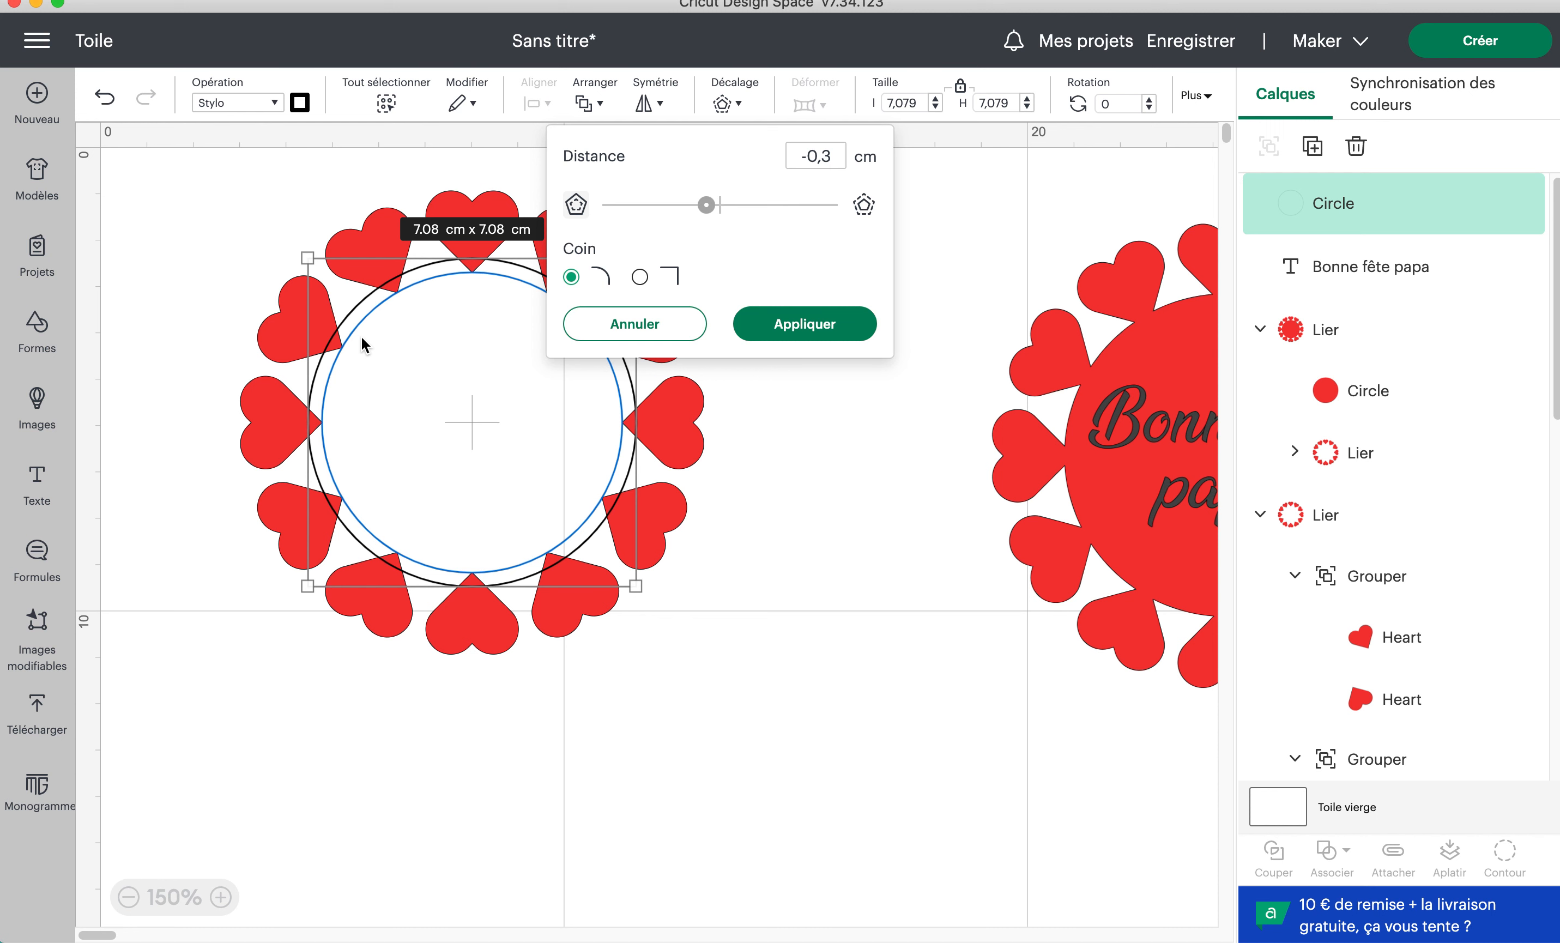
click(830, 326)
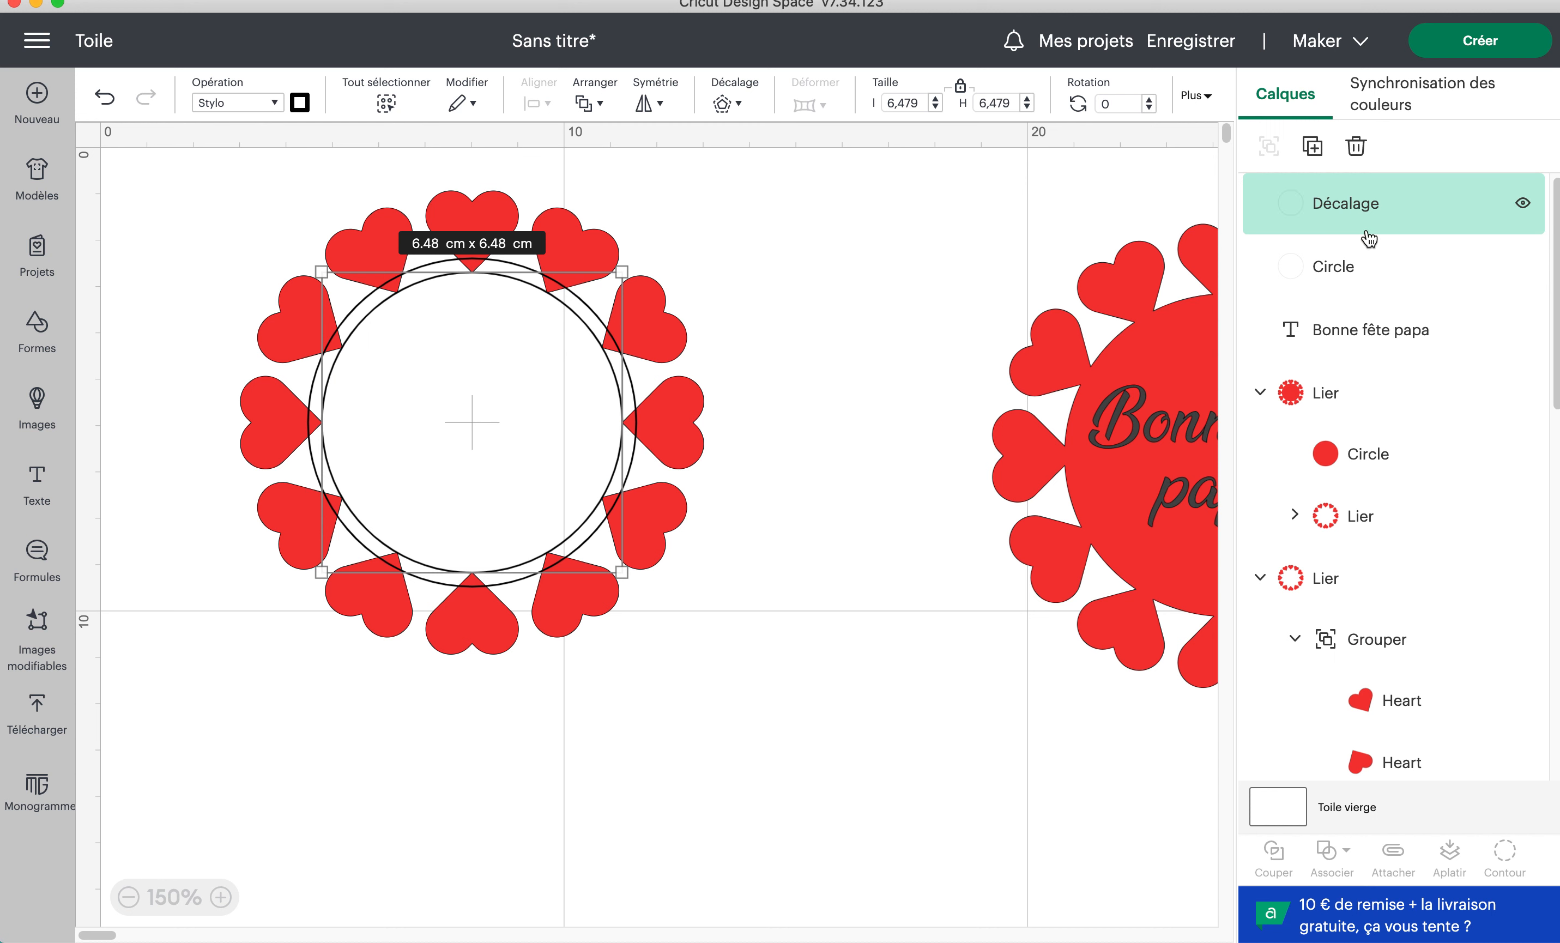
- Combine the circle and its inner offset with Exclure to form a thin circular band
click(1324, 279)
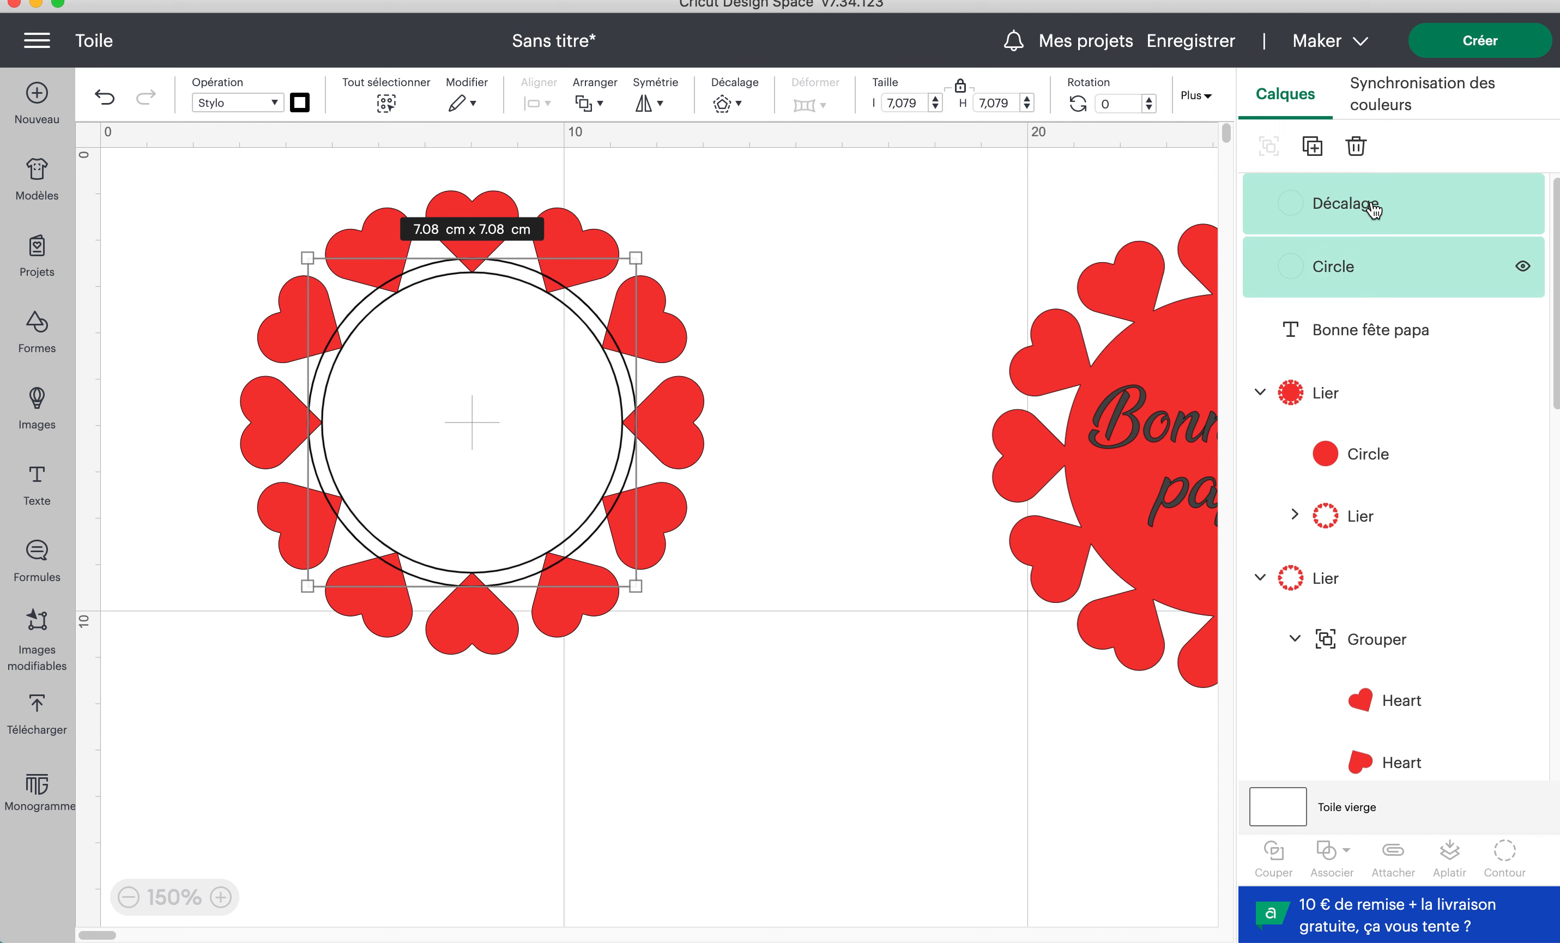
shift+click(1350, 208)
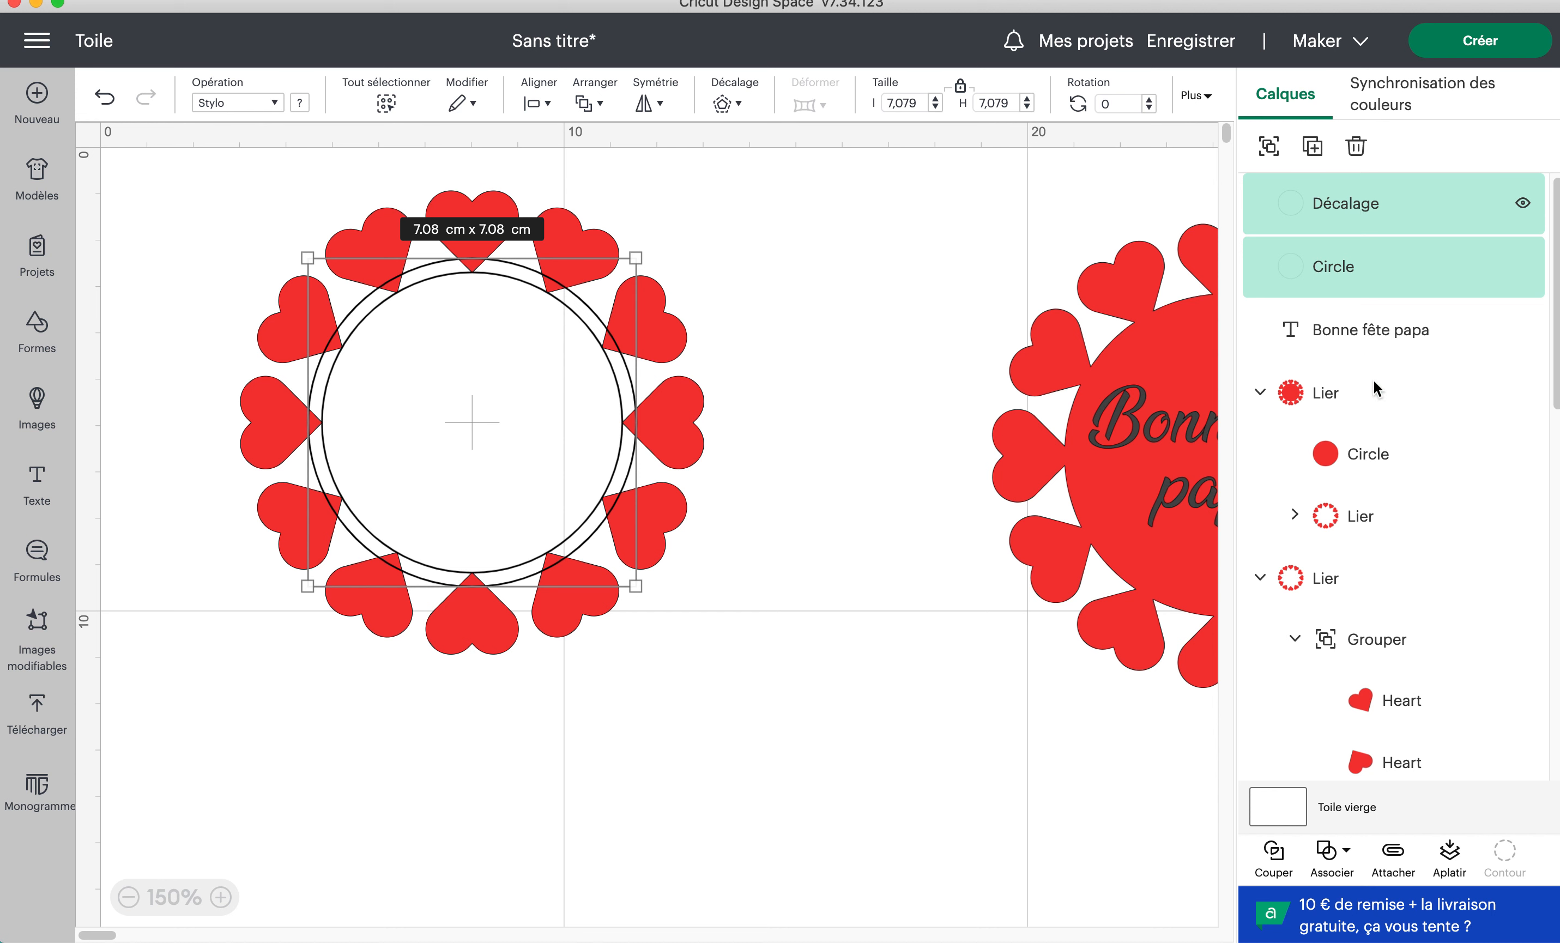
click(1331, 852)
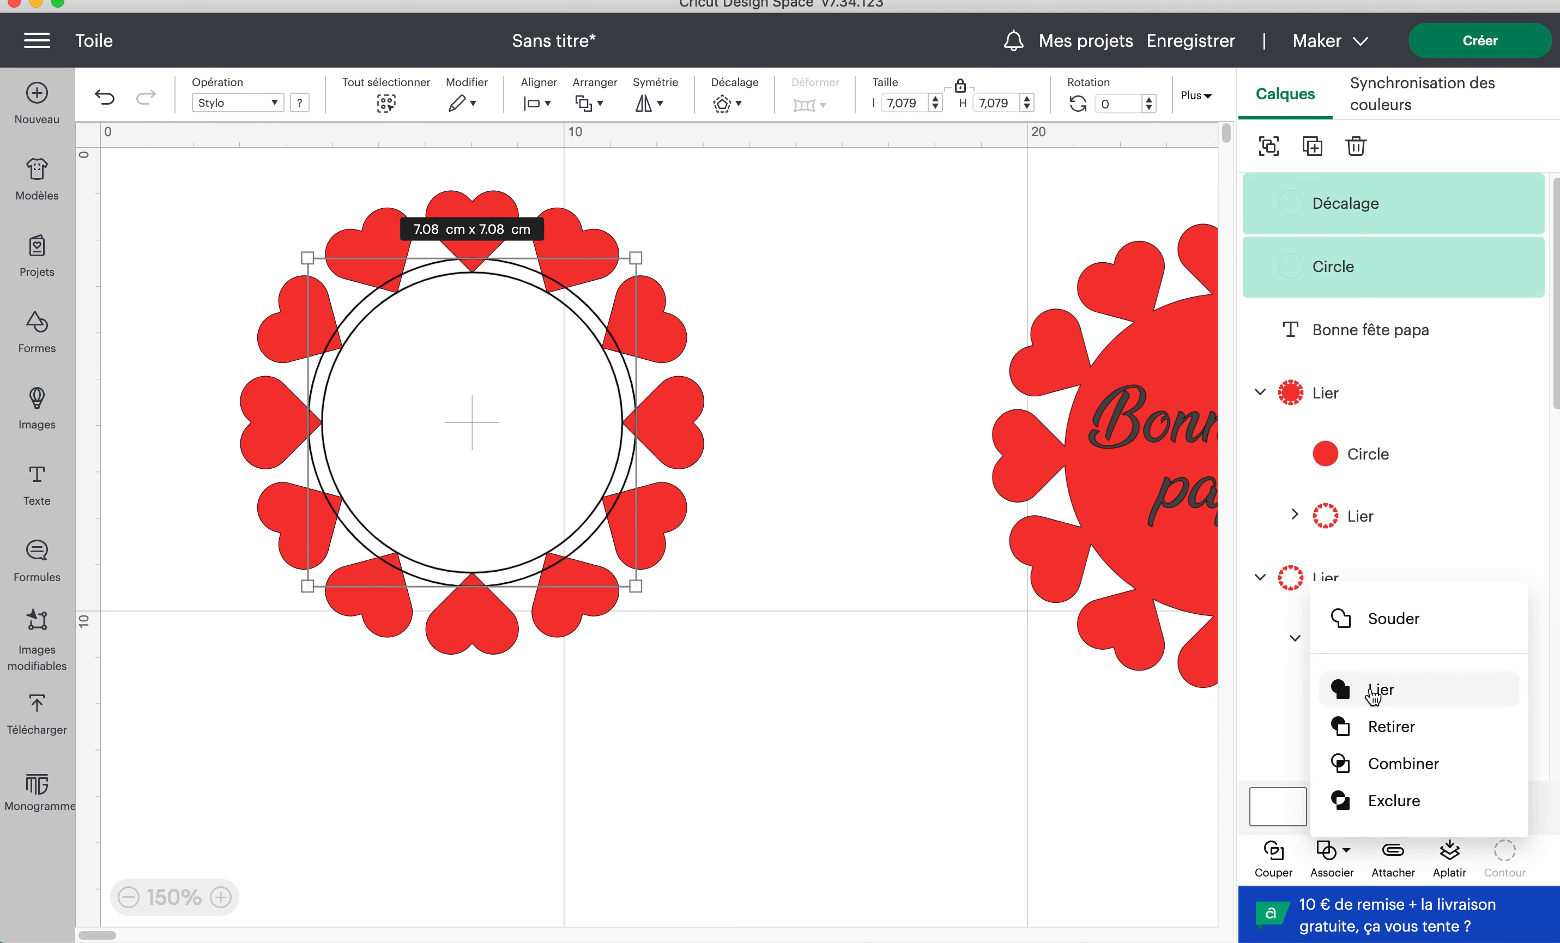
click(1379, 802)
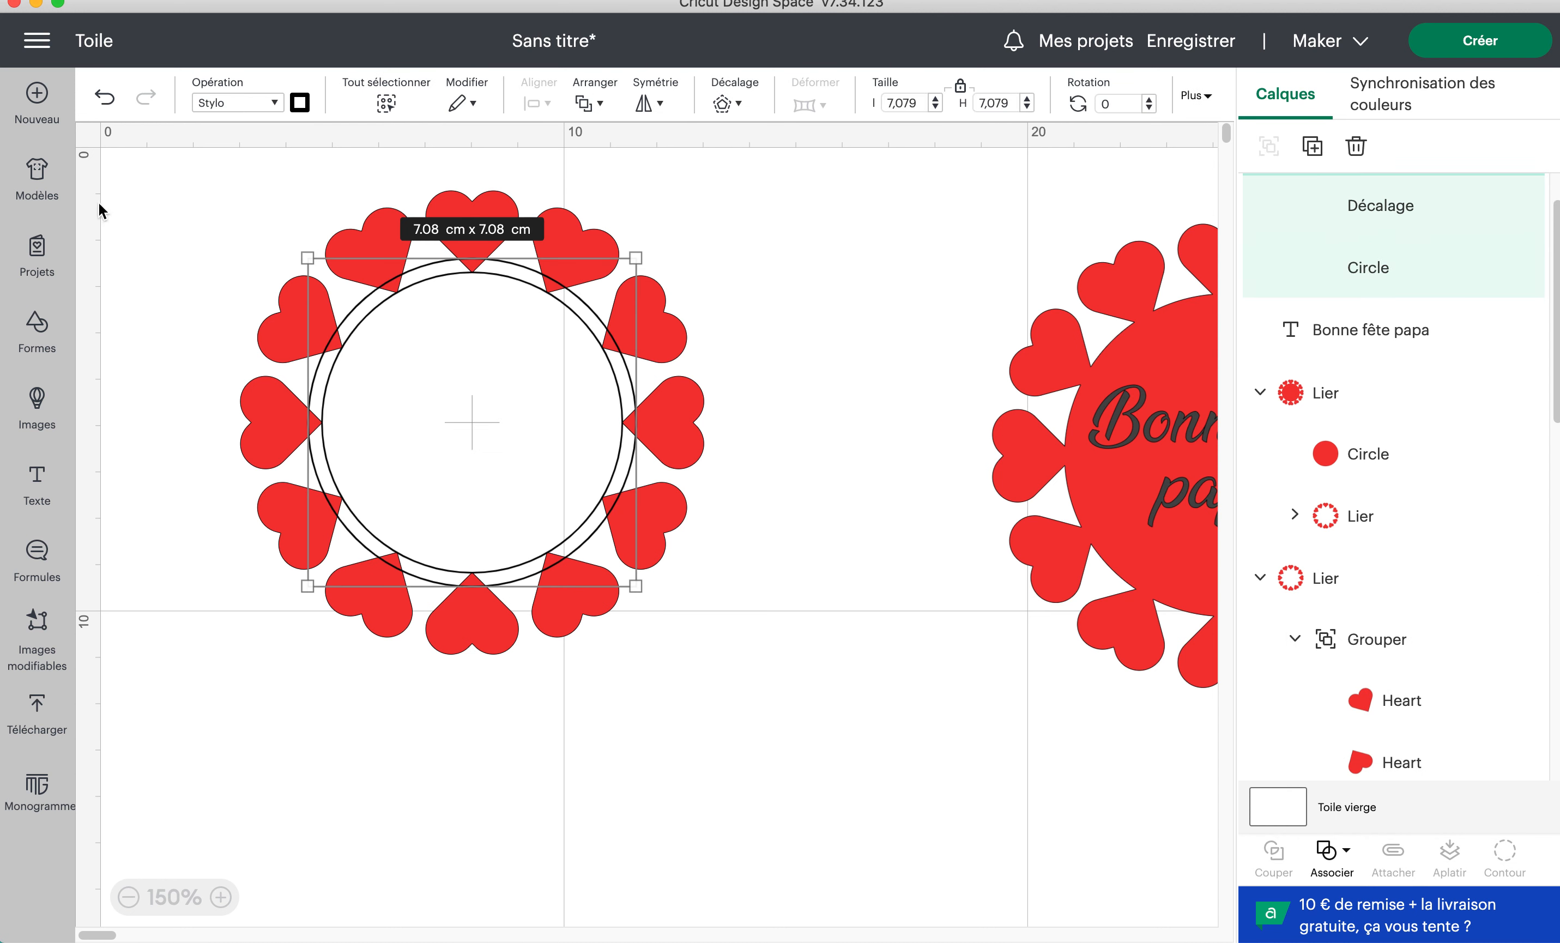
- Set the circular band's operation to the basic cut and recolour it with the hearts' red
click(259, 104)
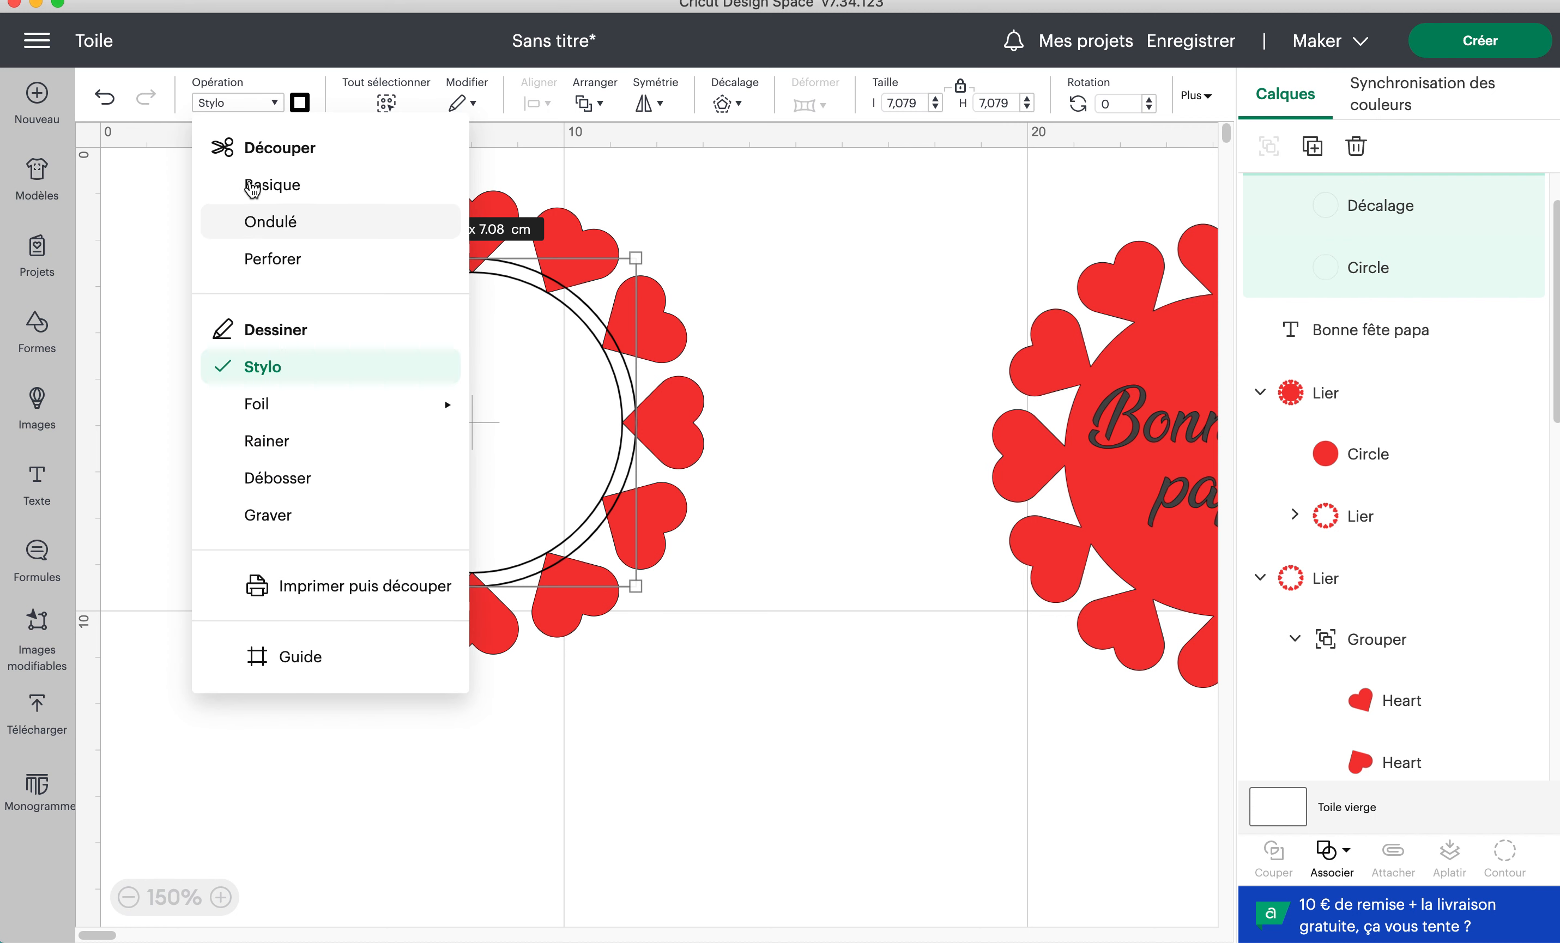
click(254, 186)
click(318, 103)
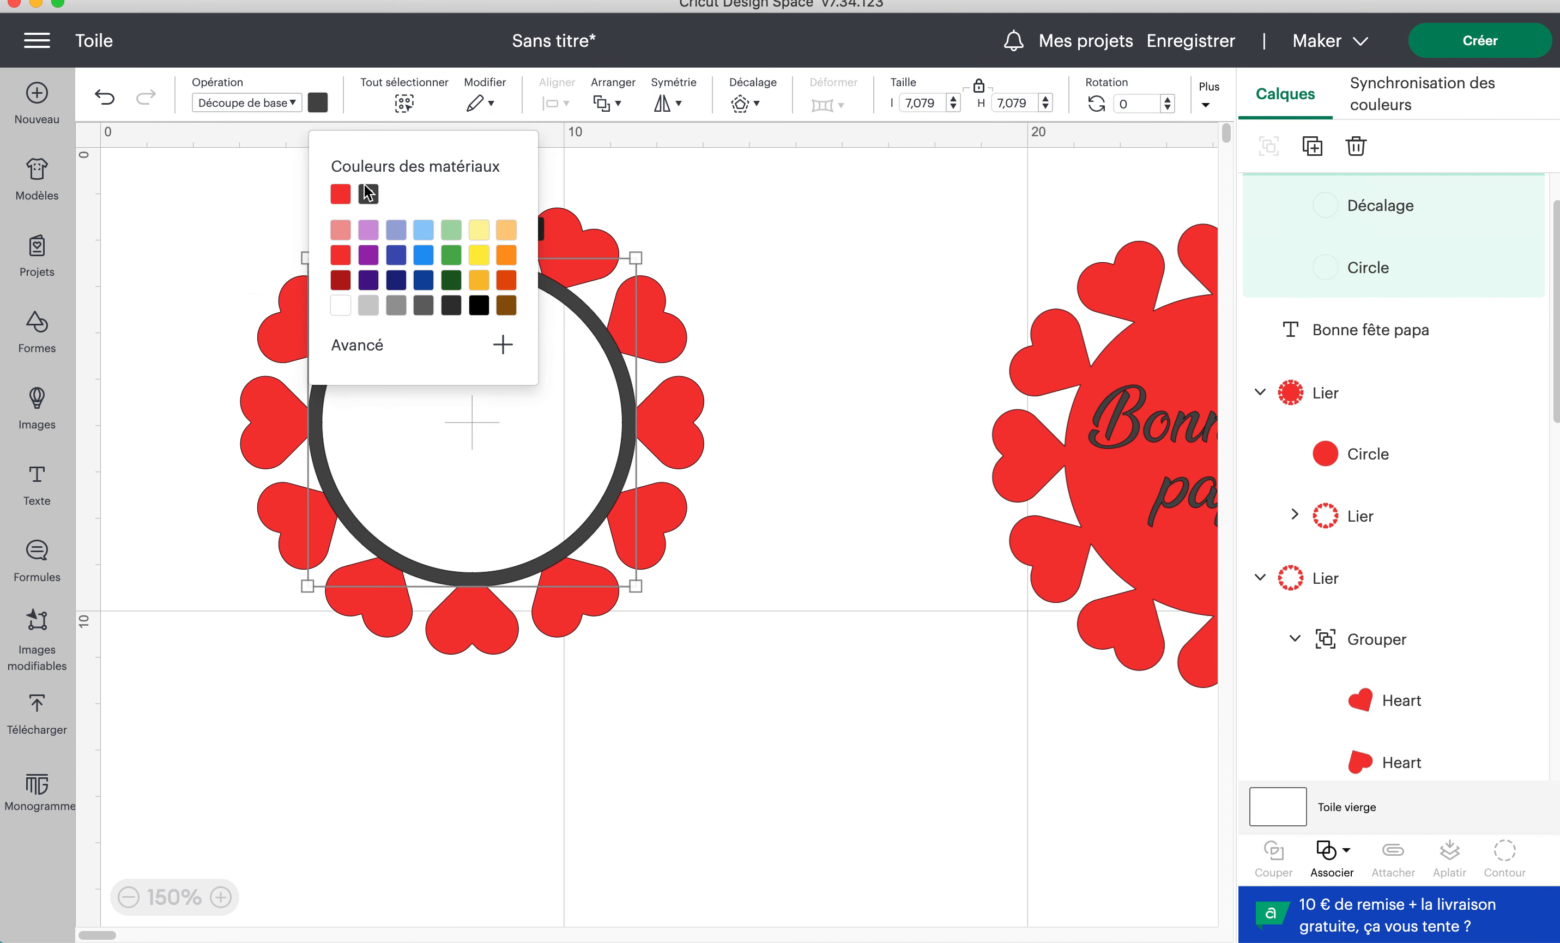
click(772, 388)
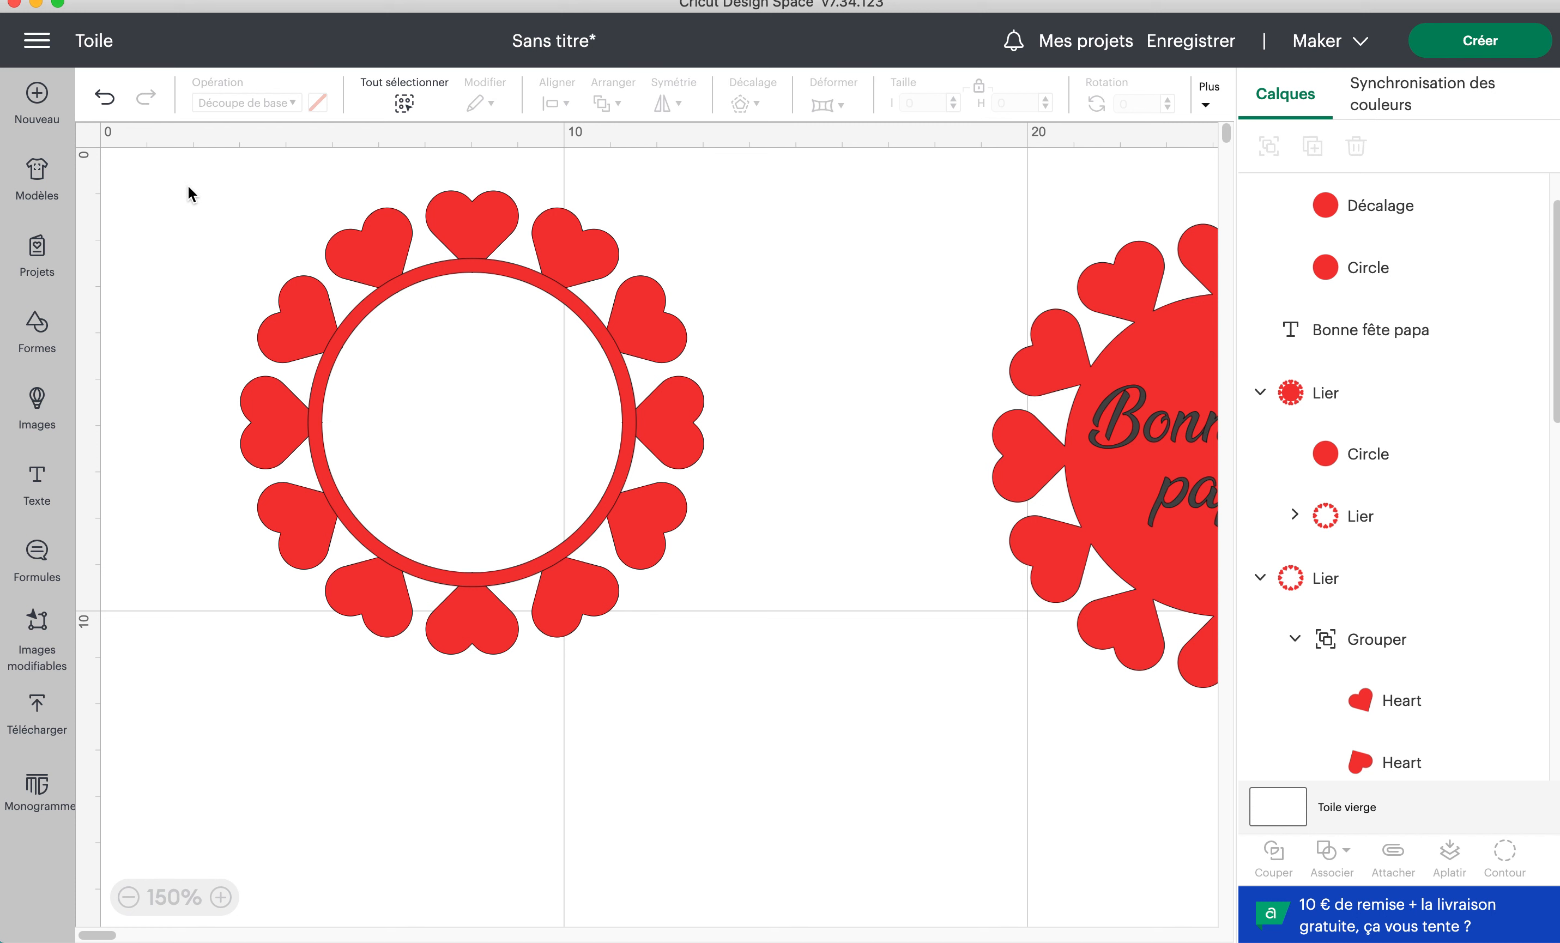
- Merge the heart ring and the thin circular band into one shape with Lier
drag(186, 184, 724, 740)
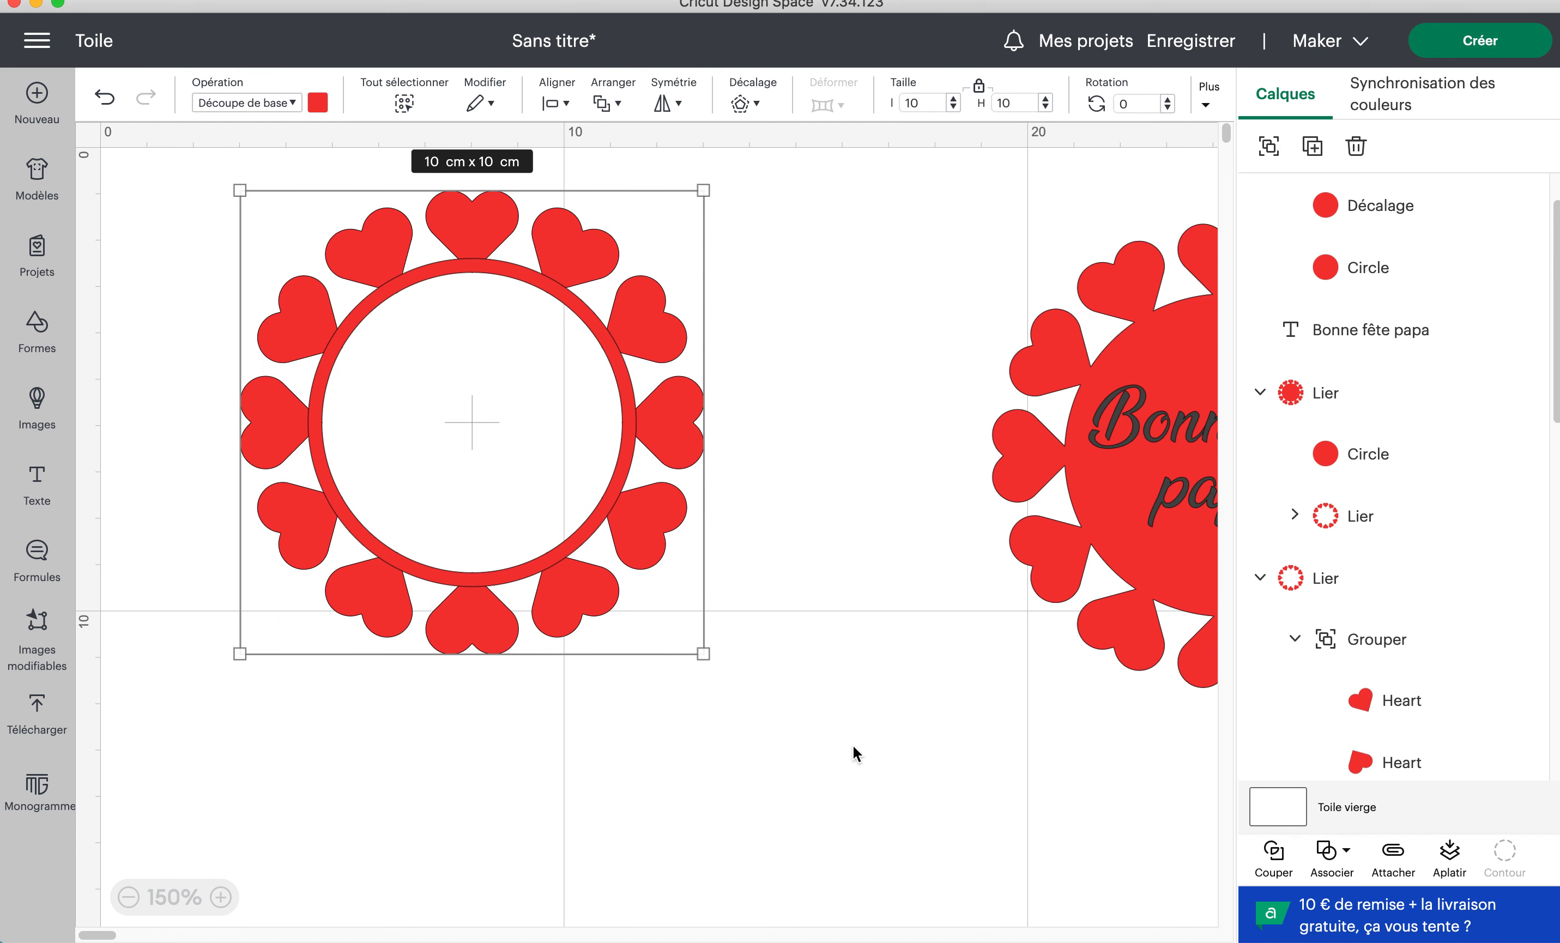
click(1327, 850)
click(1368, 617)
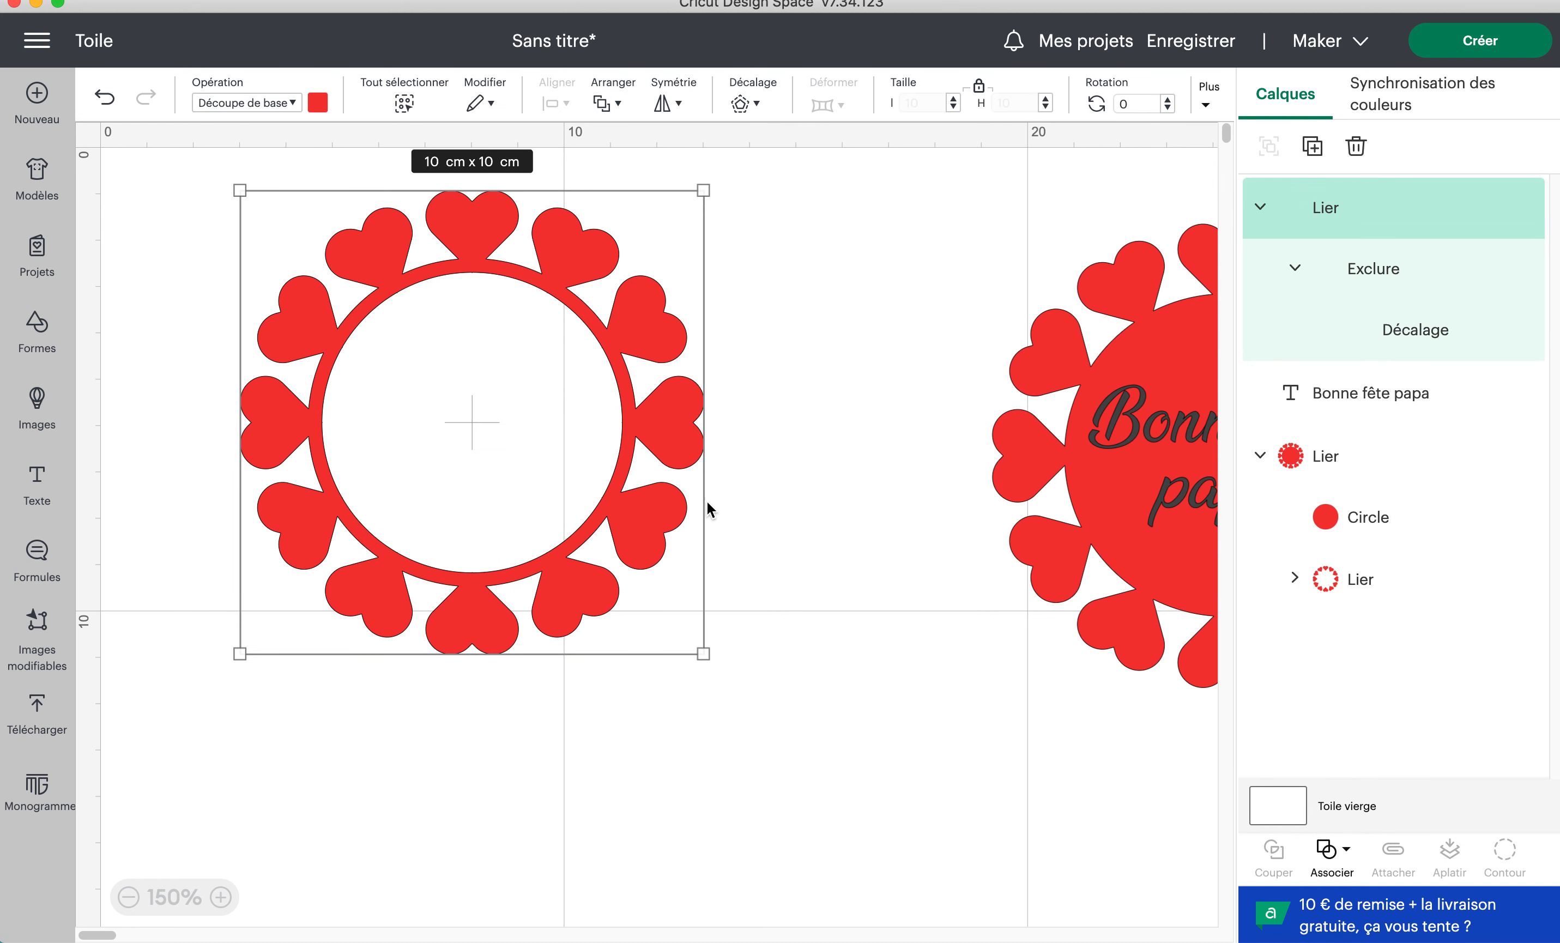
- Add a basic circle shape and bring it and the heart frame together so the circle lies inside the band
click(40, 326)
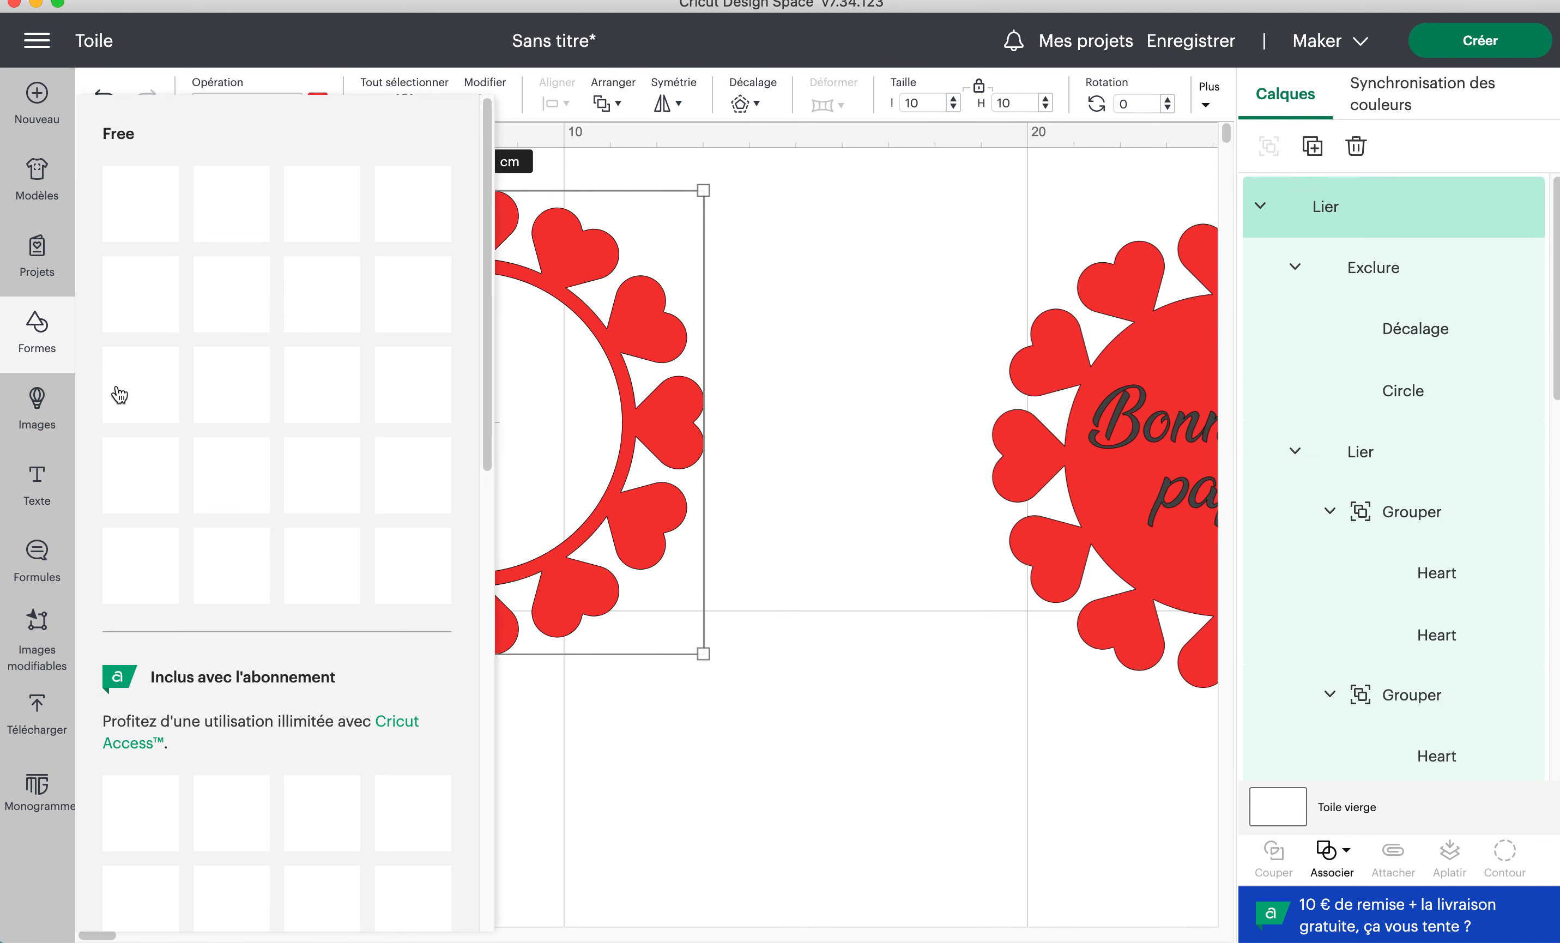
click(137, 491)
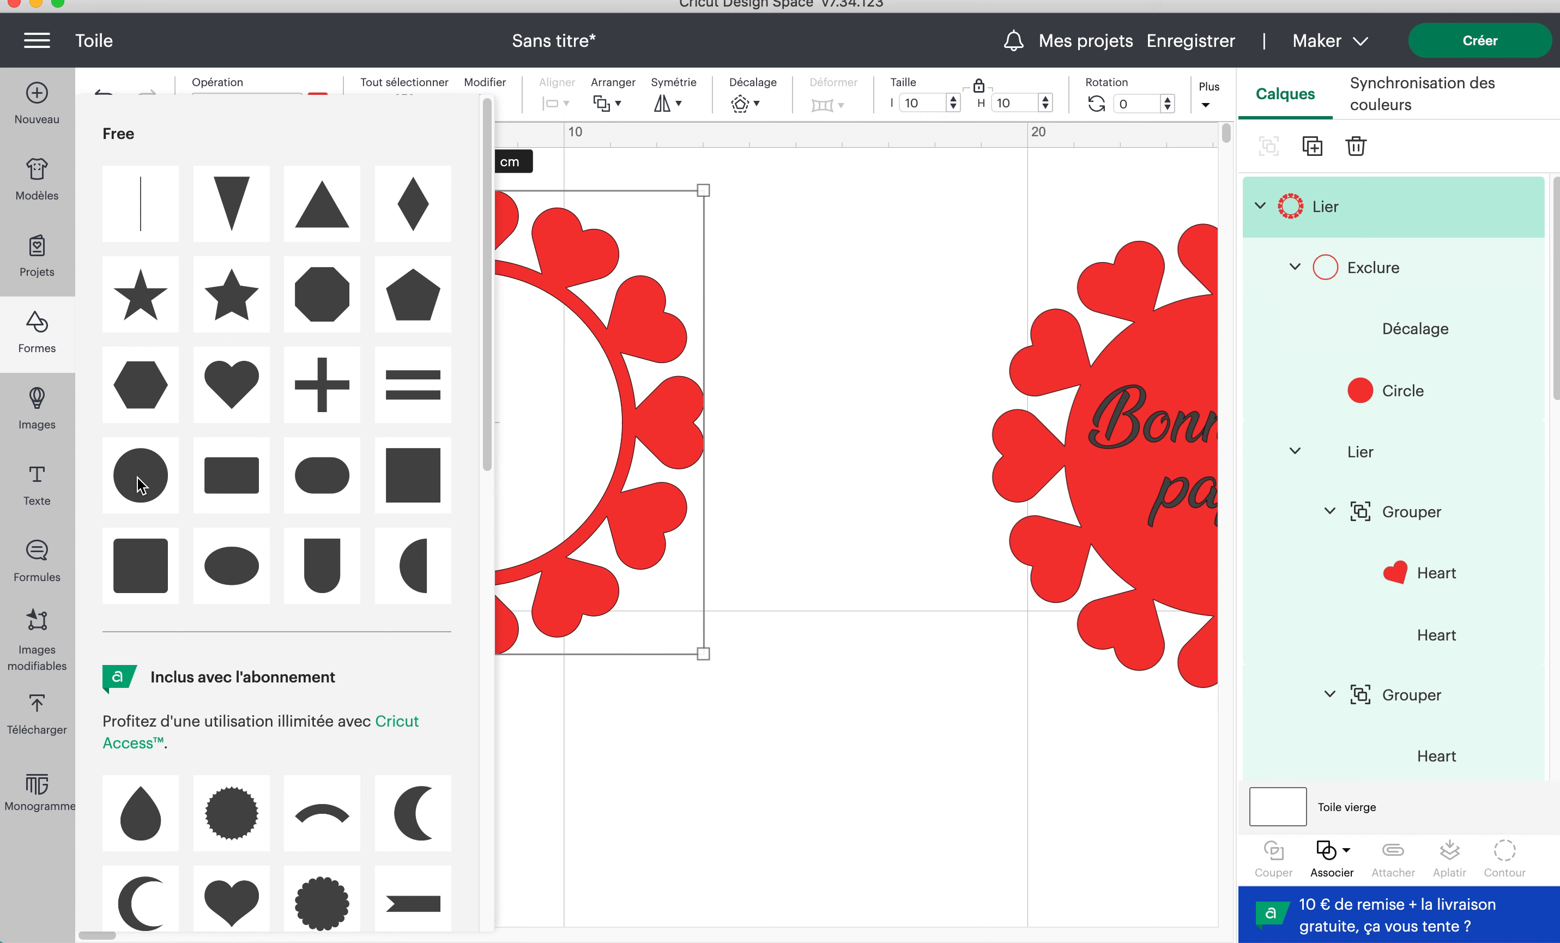
drag(470, 453, 504, 404)
mouse_move(584, 264)
mouse_down()
mouse_move(1020, 268)
mouse_move(668, 240)
mouse_move(565, 271)
mouse_up()
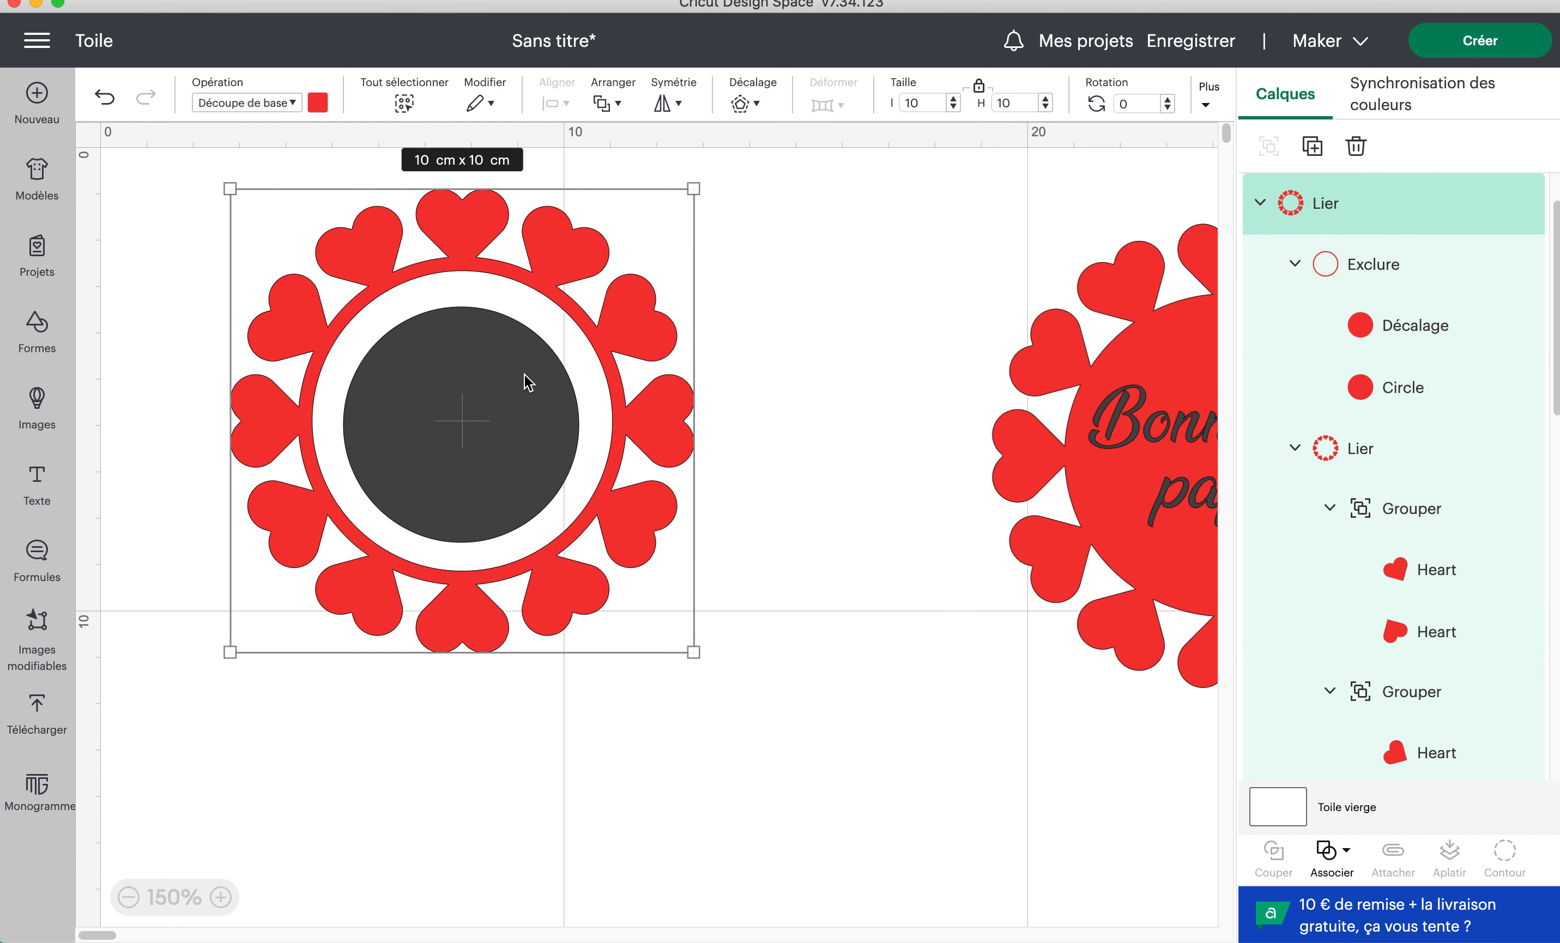
- Enlarge the dark circle inside the heart frame to about 6.59 cm so it covers the frame's opening
click(1260, 203)
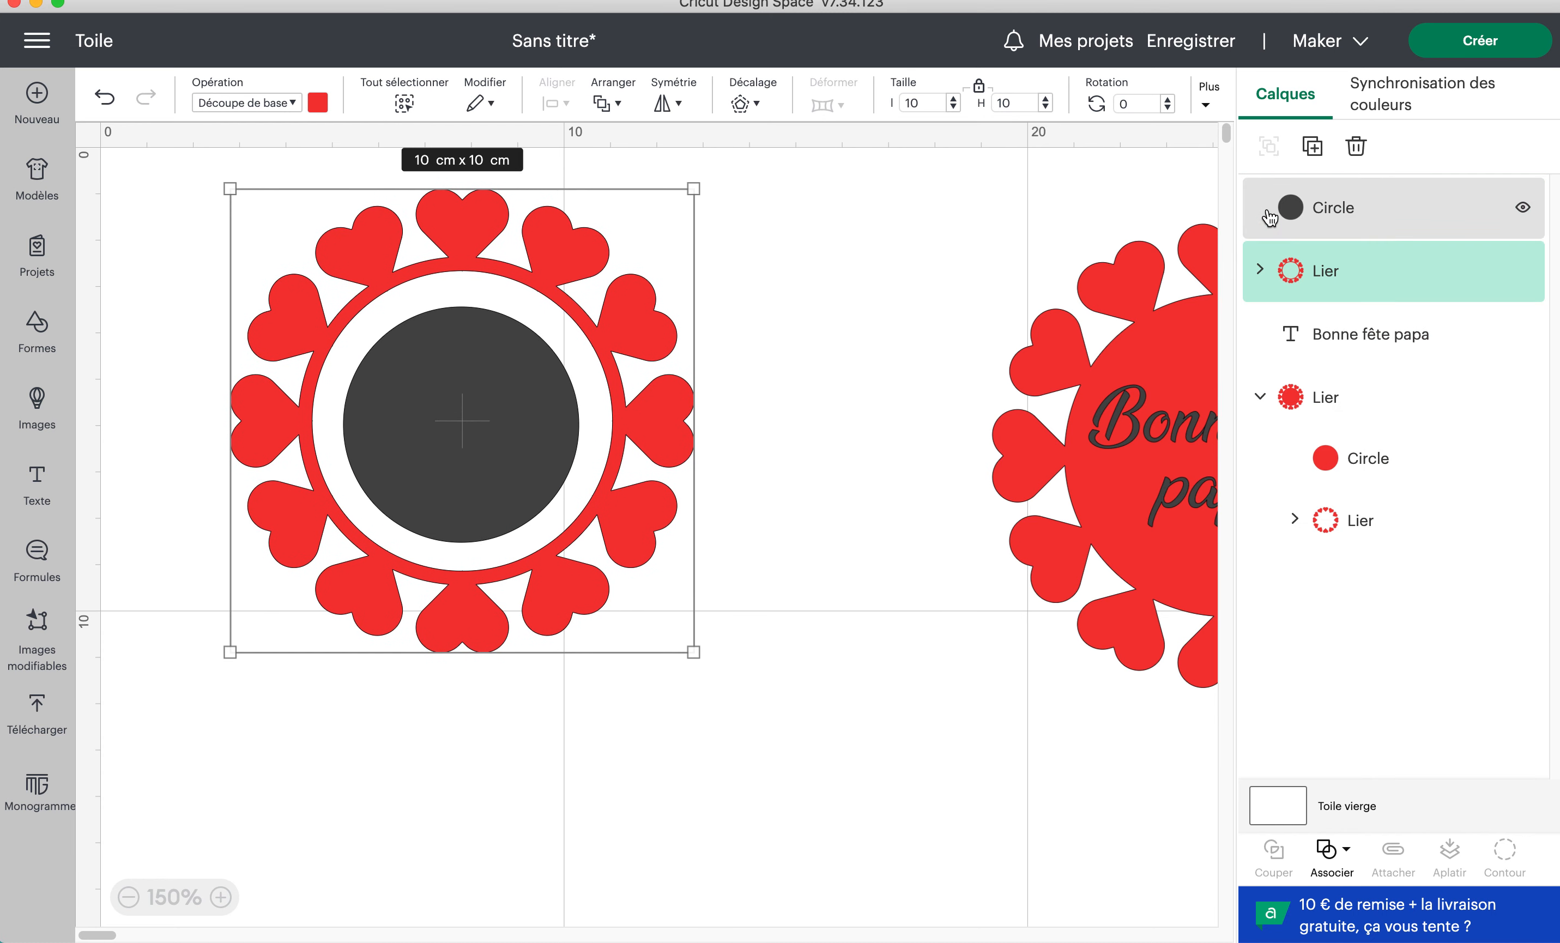
click(1294, 212)
drag(576, 310, 623, 261)
drag(508, 372, 450, 400)
drag(584, 545, 626, 522)
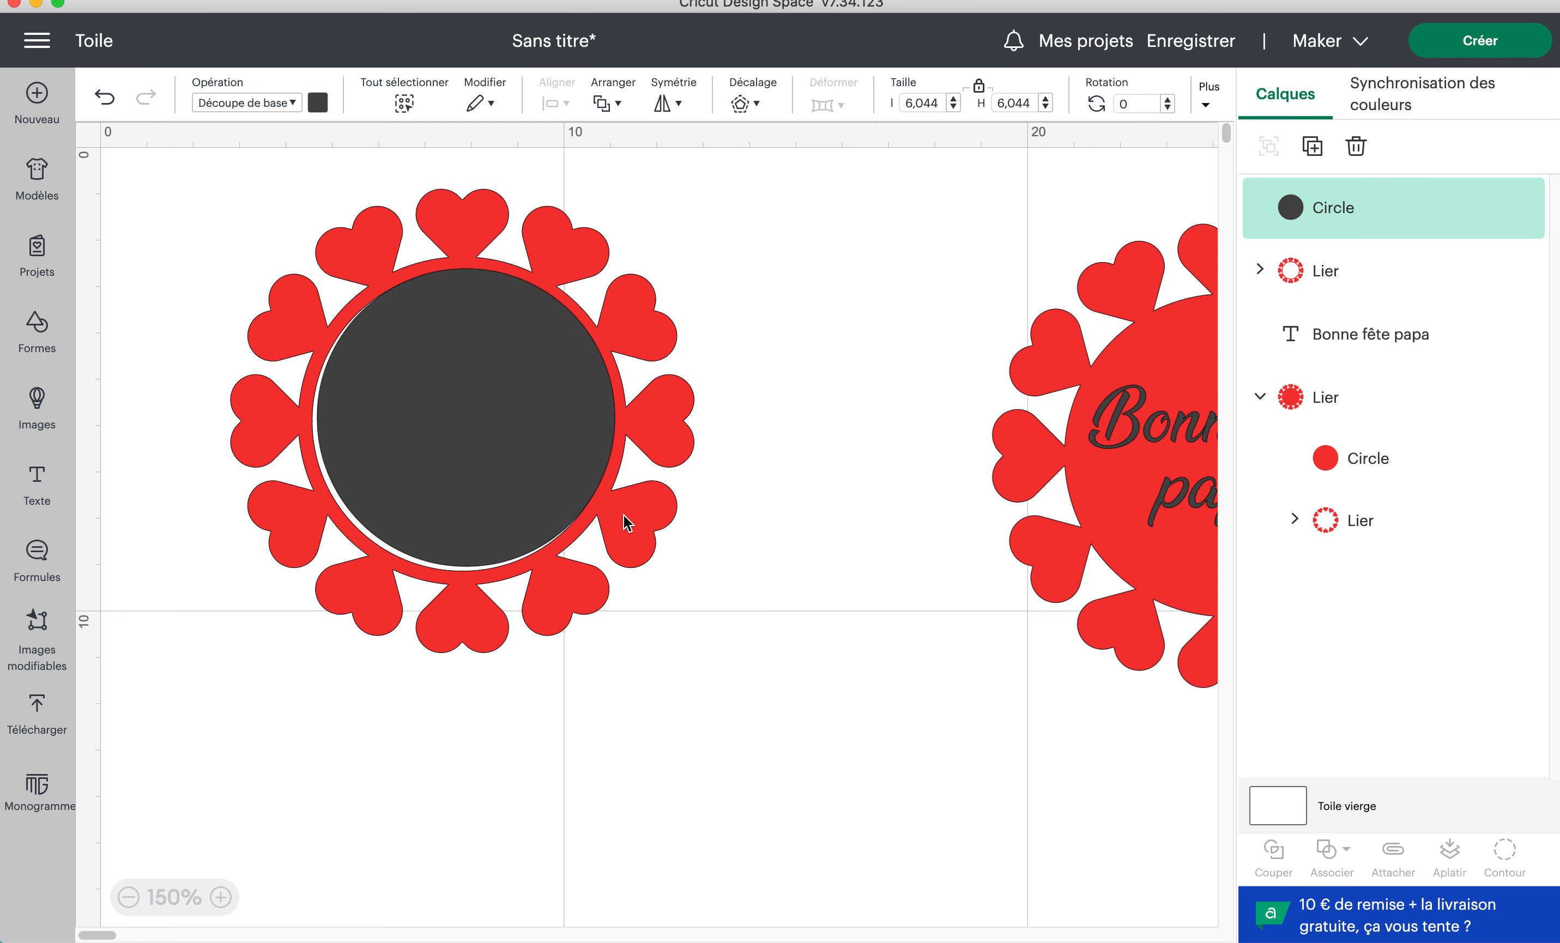
drag(313, 562, 308, 572)
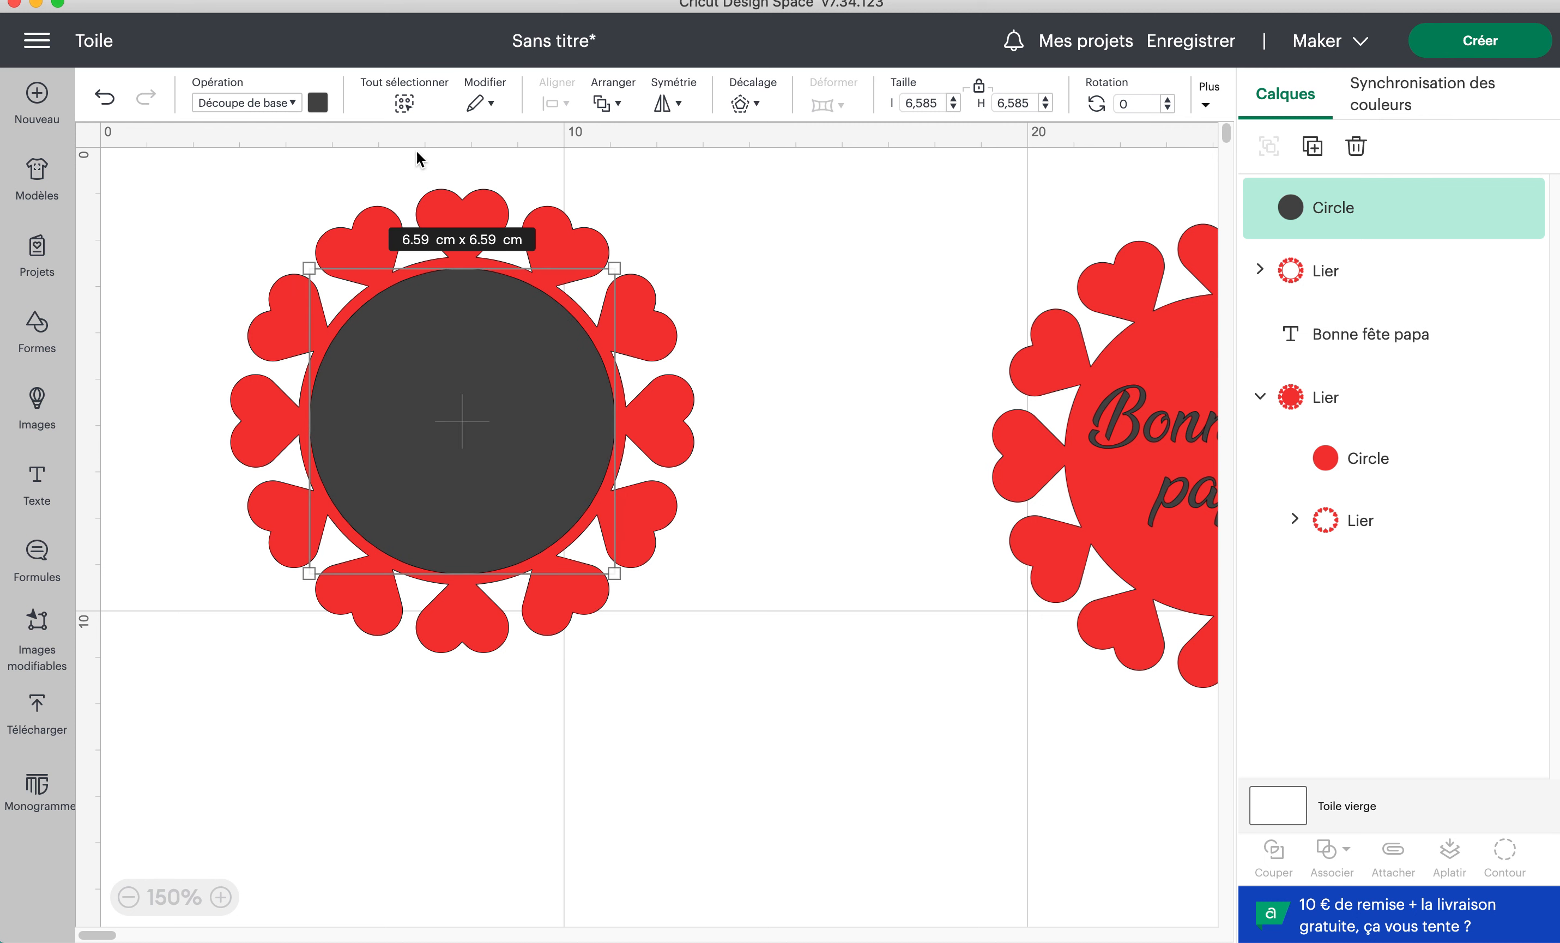
- Switch the inner circle's operation to Stylo and enlarge it to about 6.82 cm so its outline runs along the band
click(233, 112)
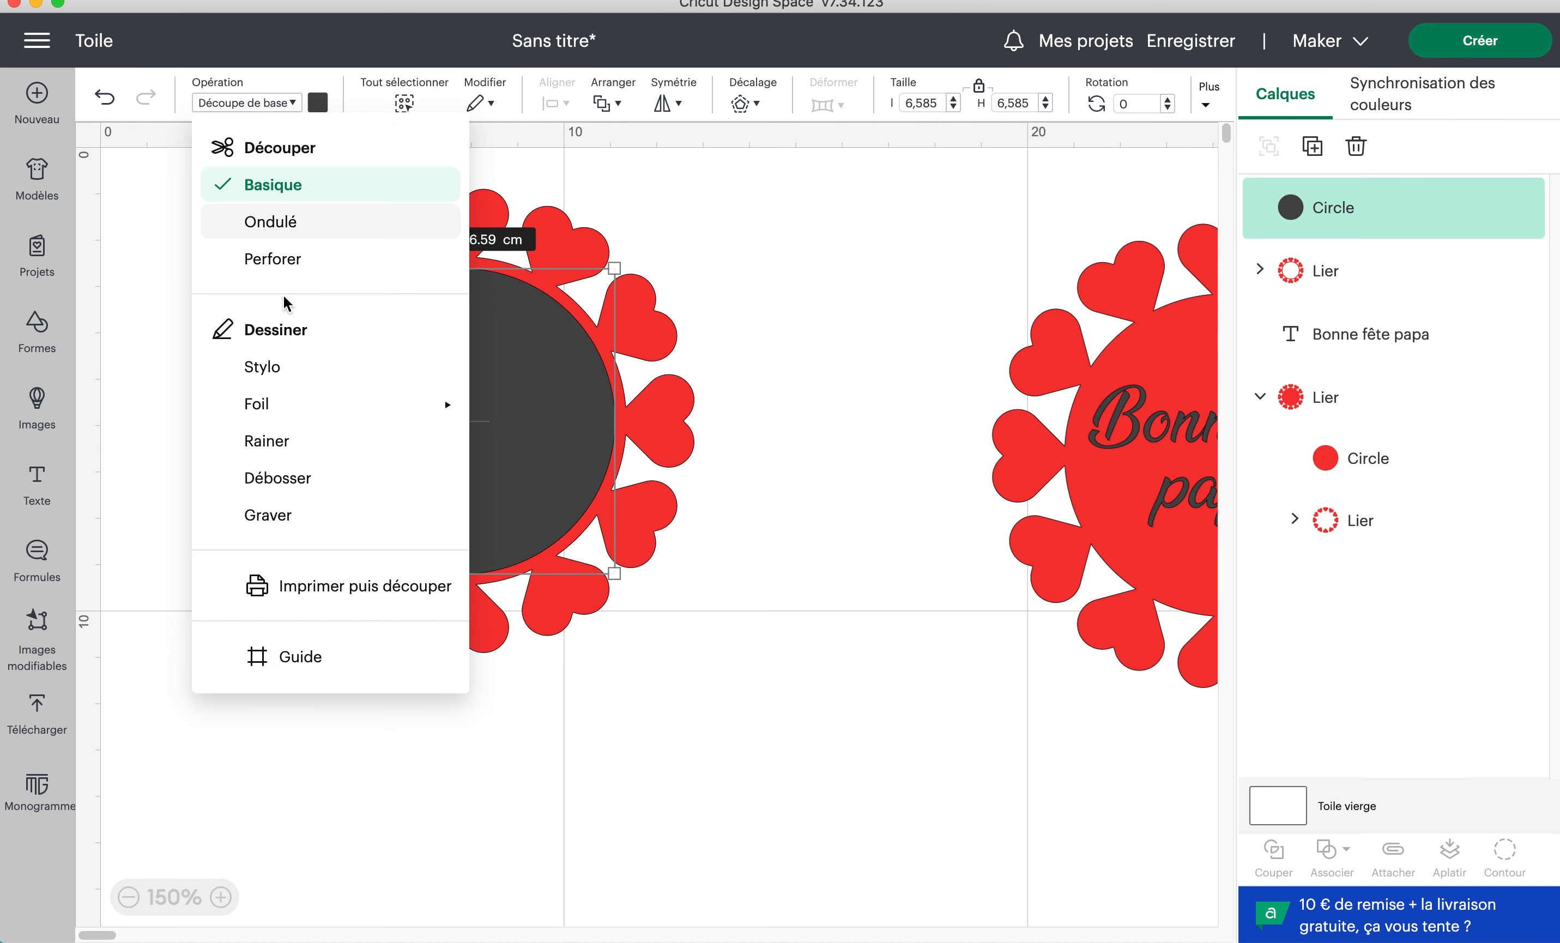
click(261, 362)
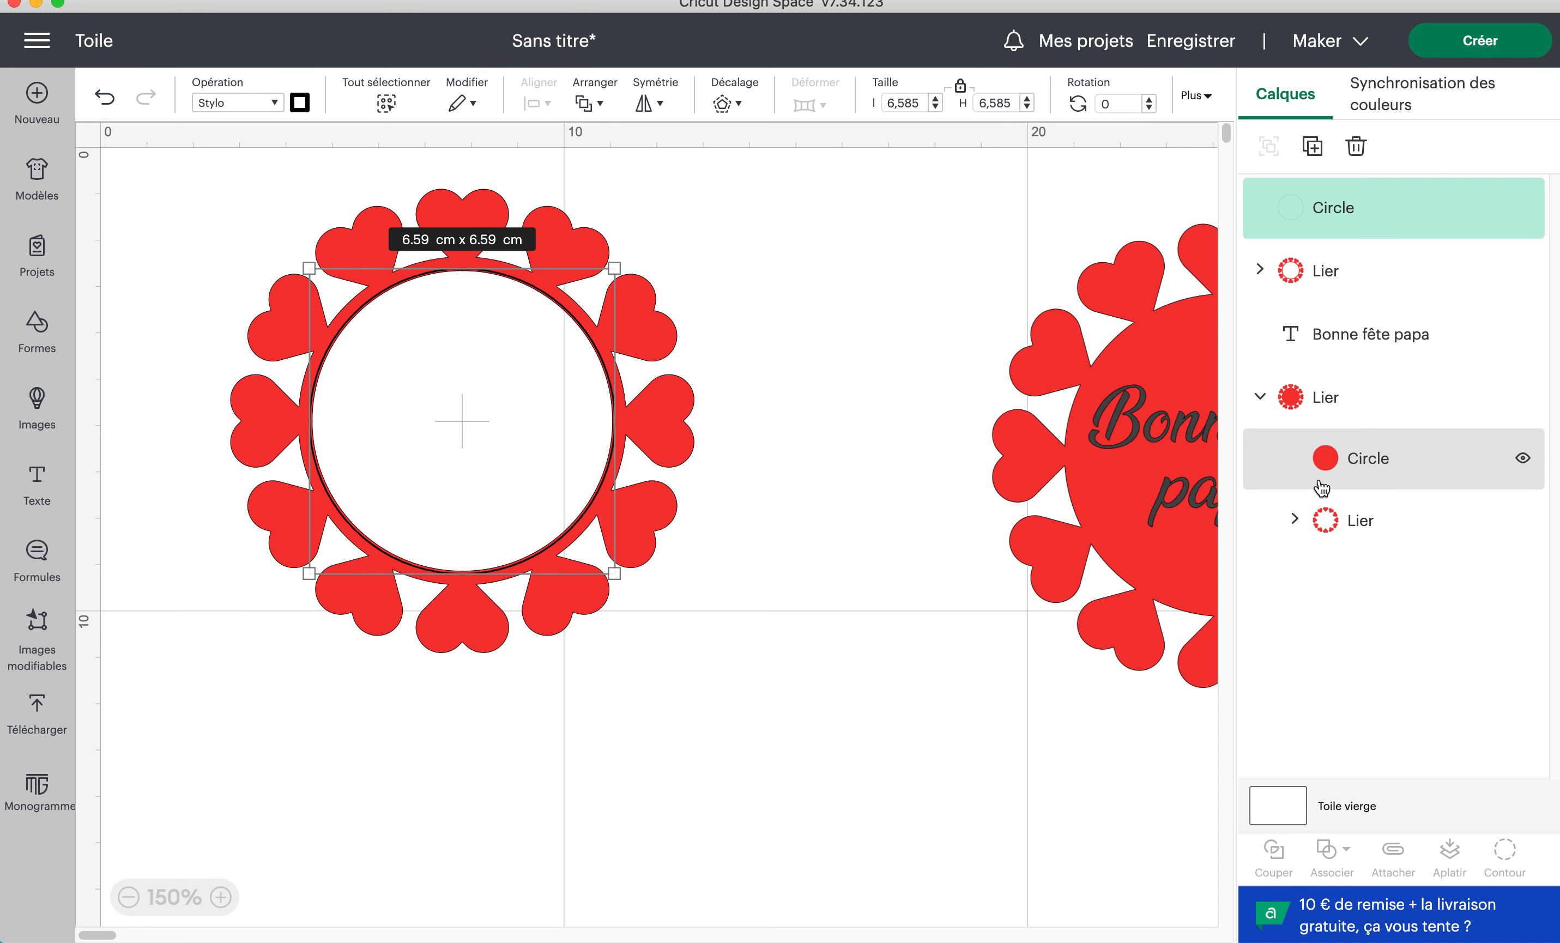
drag(616, 270, 620, 268)
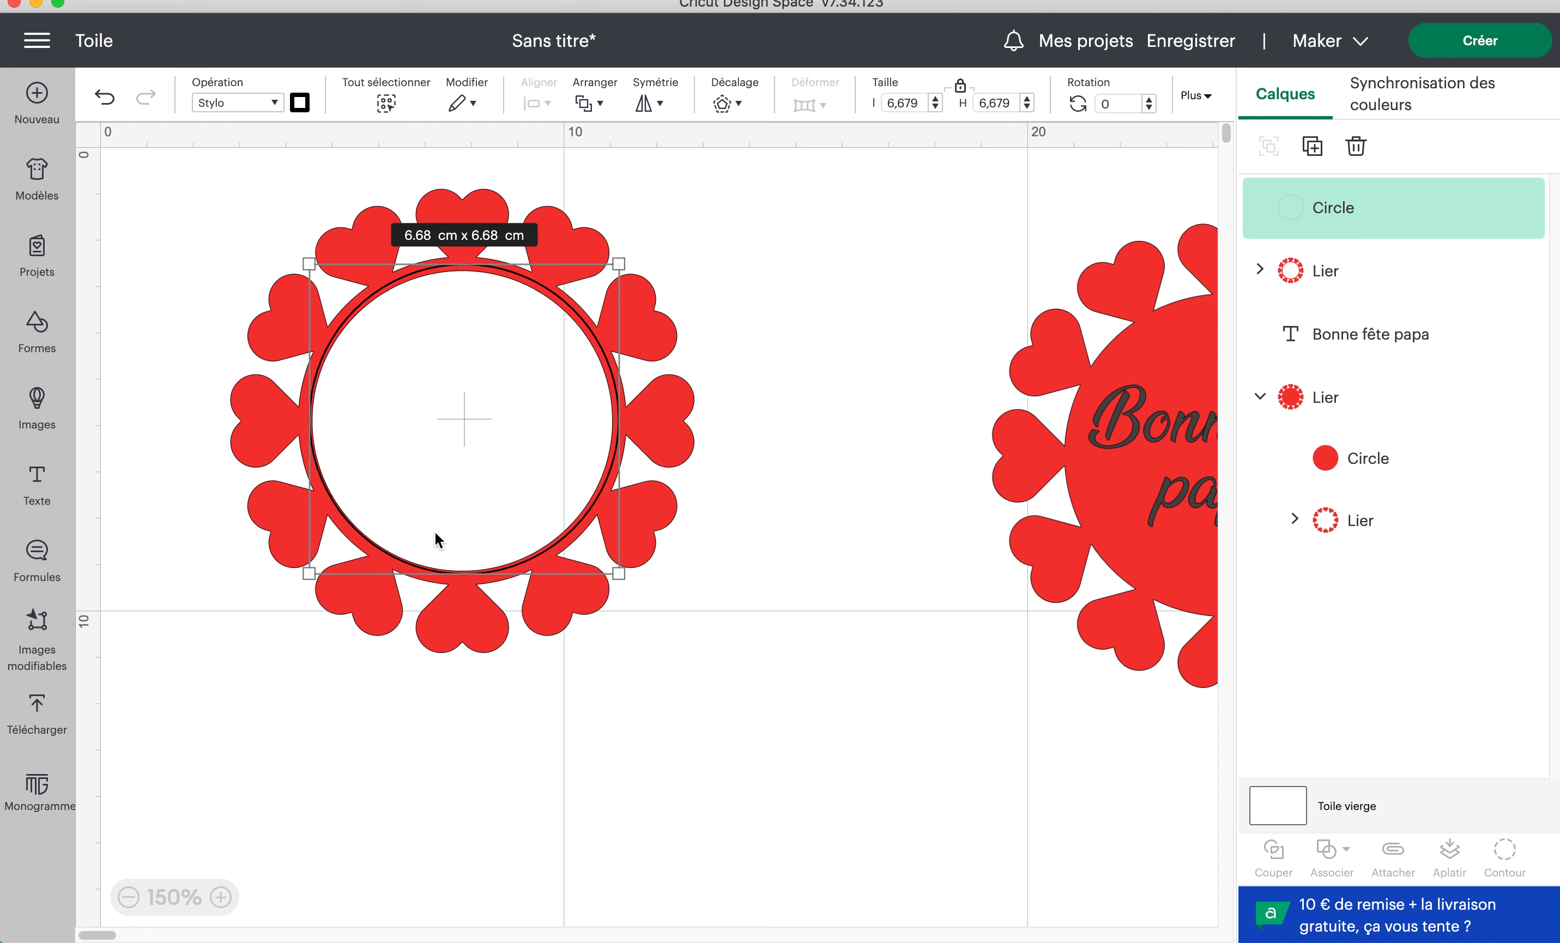
drag(310, 575, 306, 575)
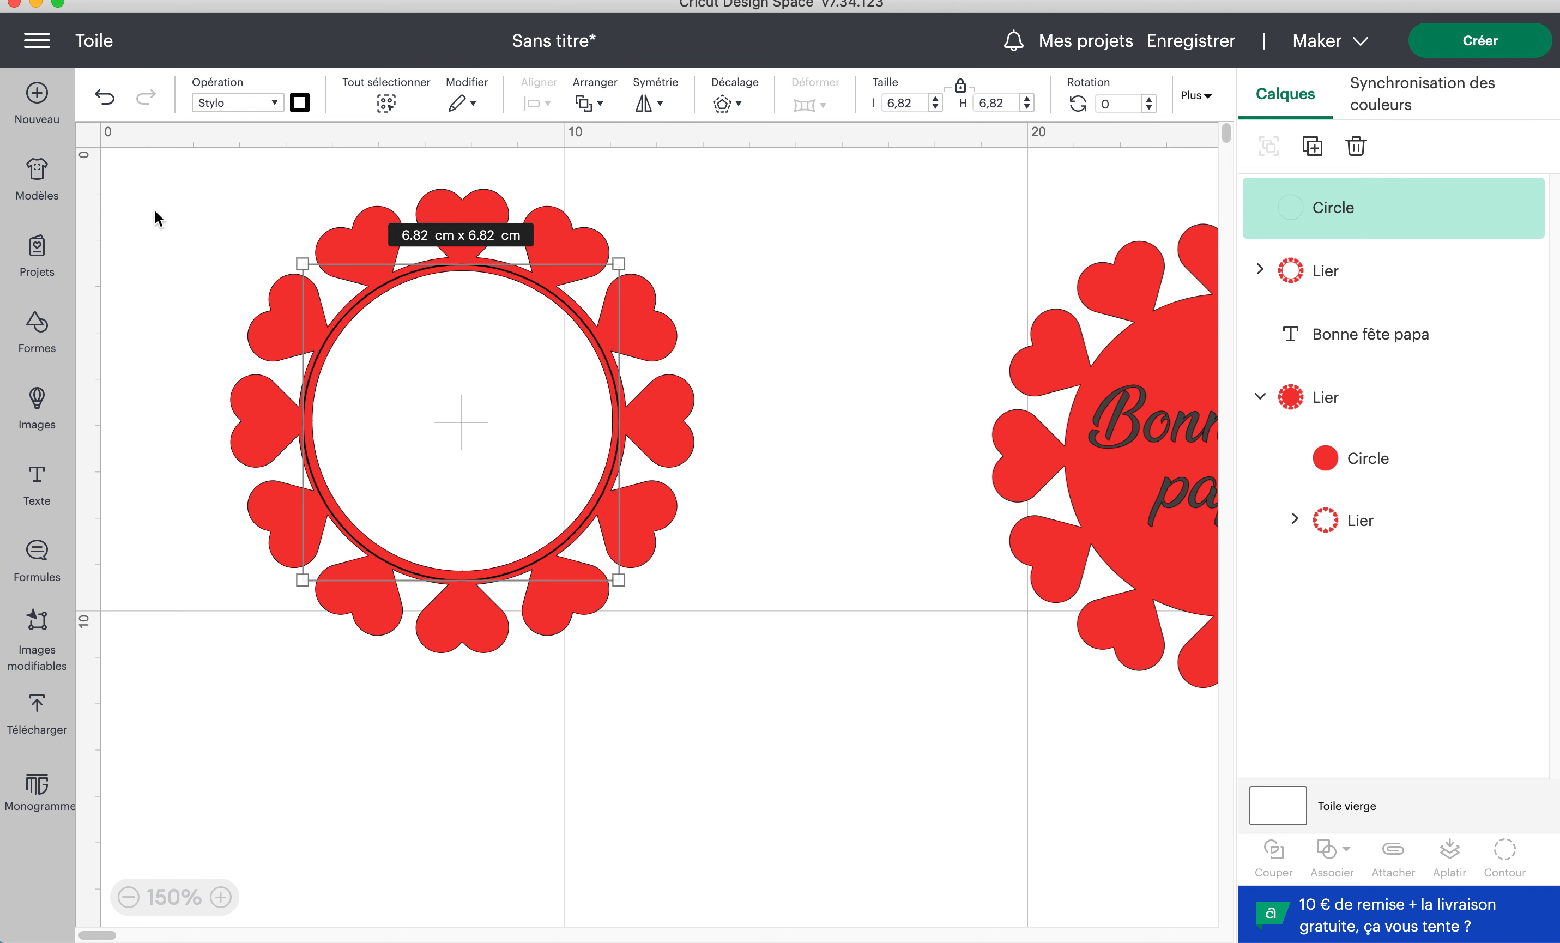
- Centre the inner circle and the heart frame on each other with Centrer
drag(158, 198, 788, 685)
click(531, 103)
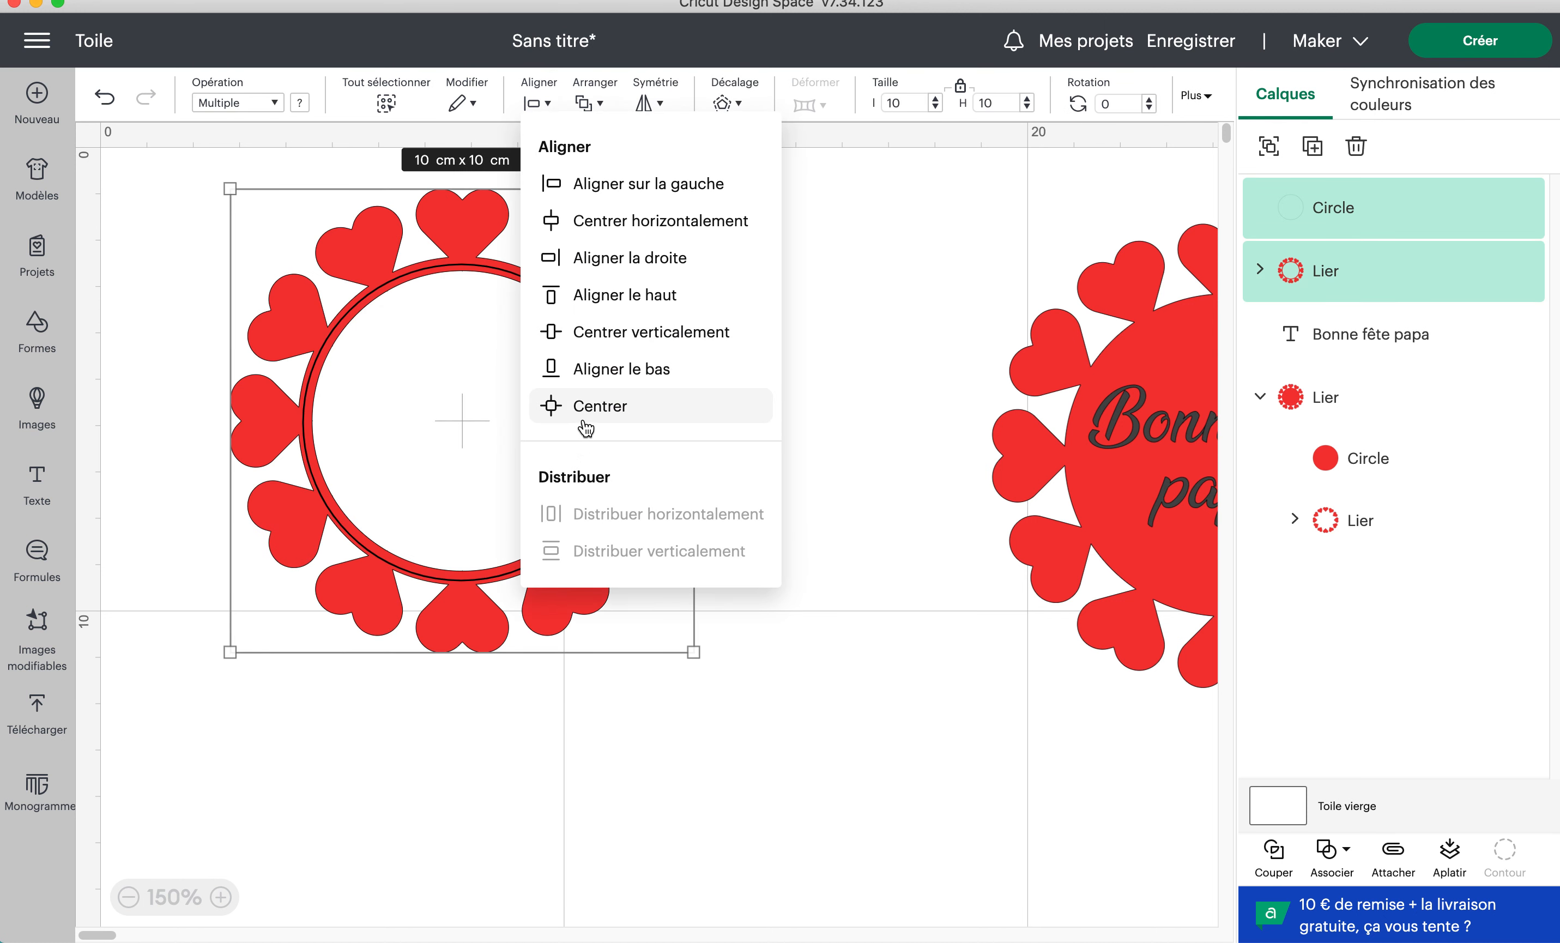
click(584, 421)
click(689, 314)
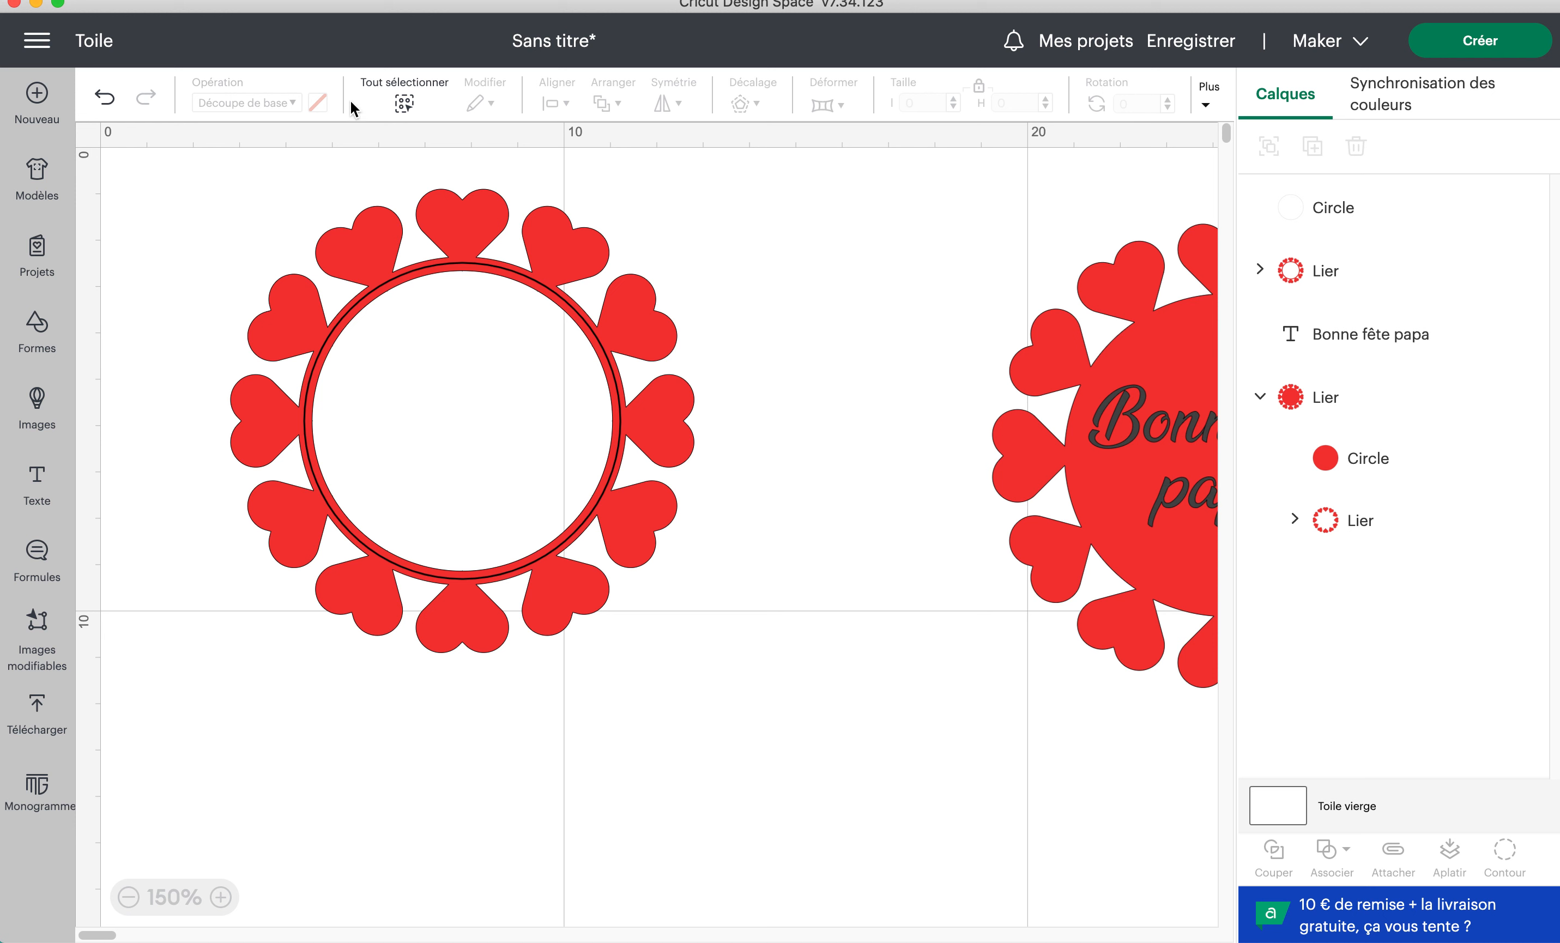
- Set the inner circle's operation back to the basic cut and colour it light blue
click(439, 267)
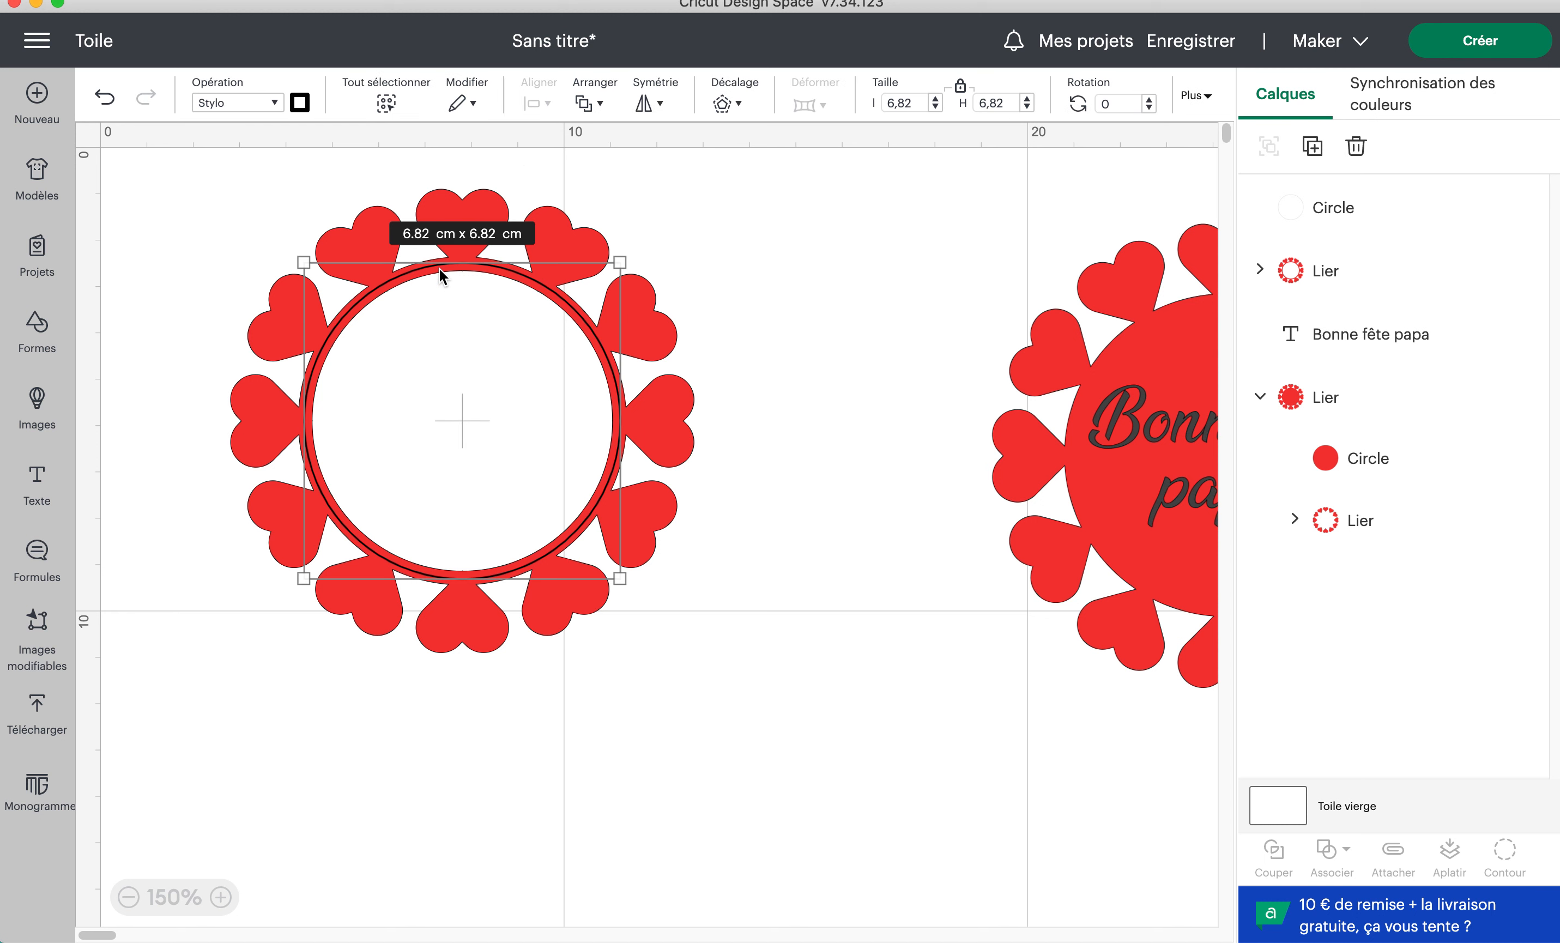
click(297, 103)
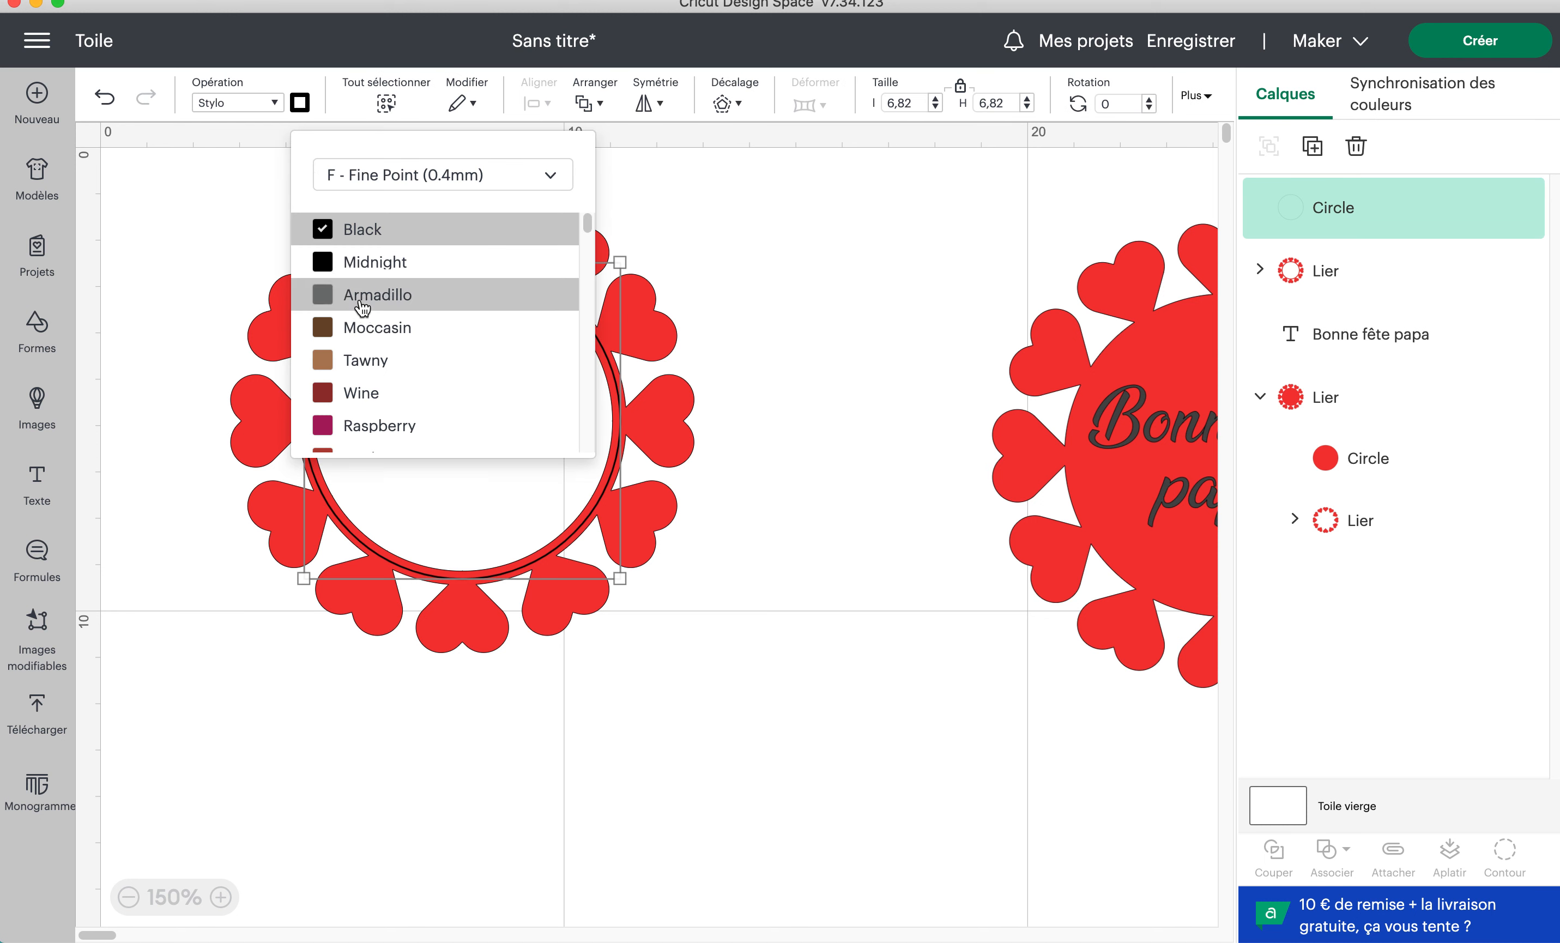
click(242, 102)
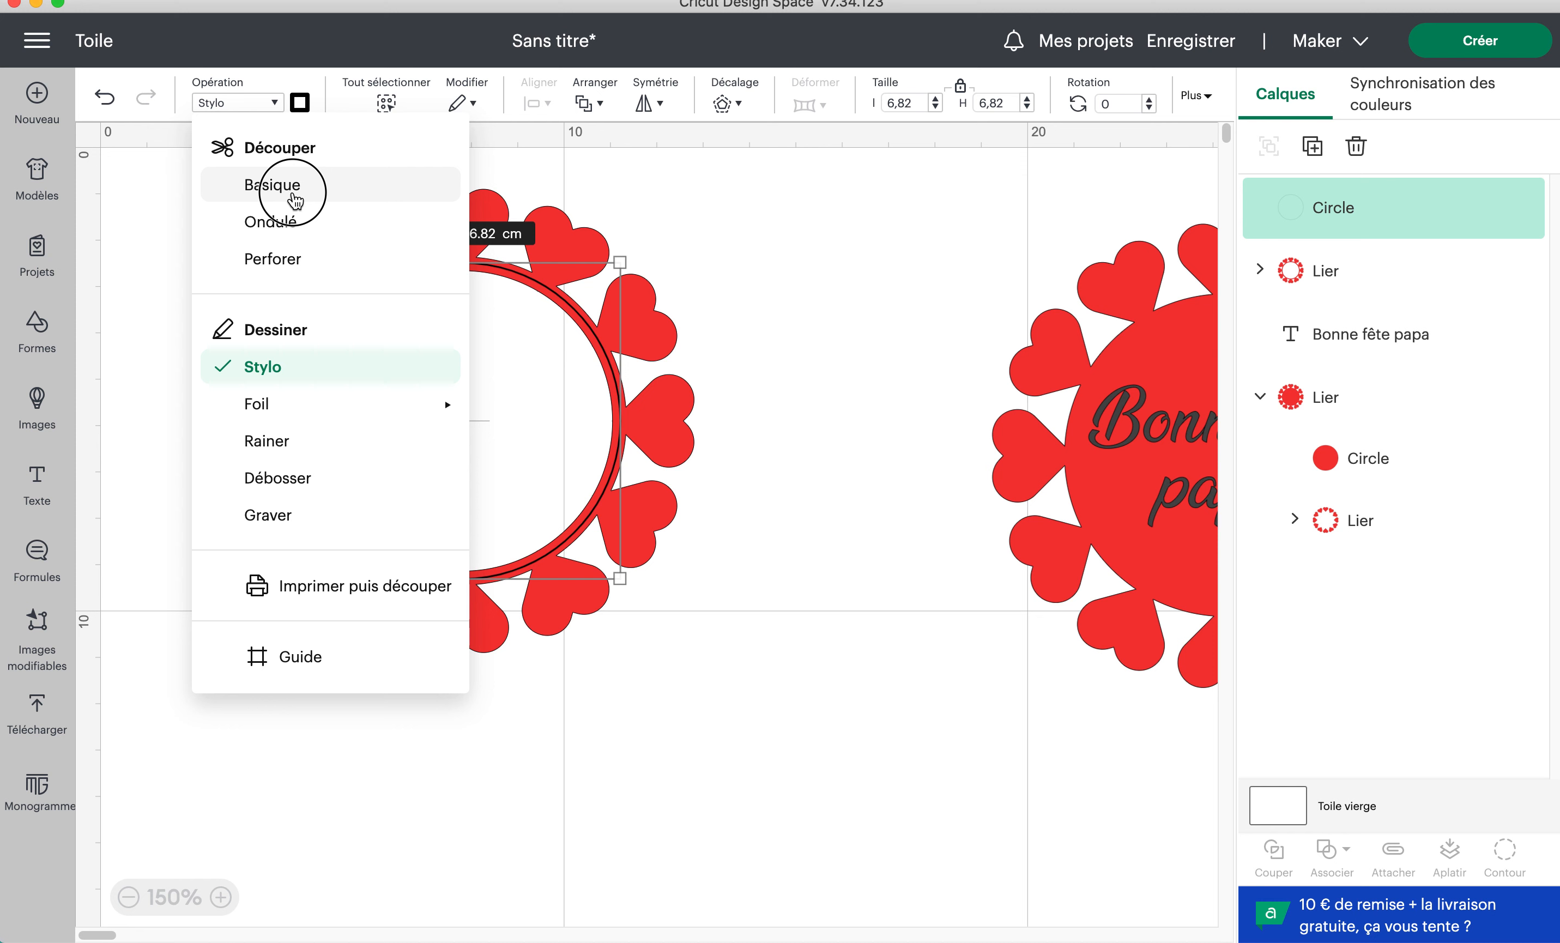
click(292, 188)
click(318, 103)
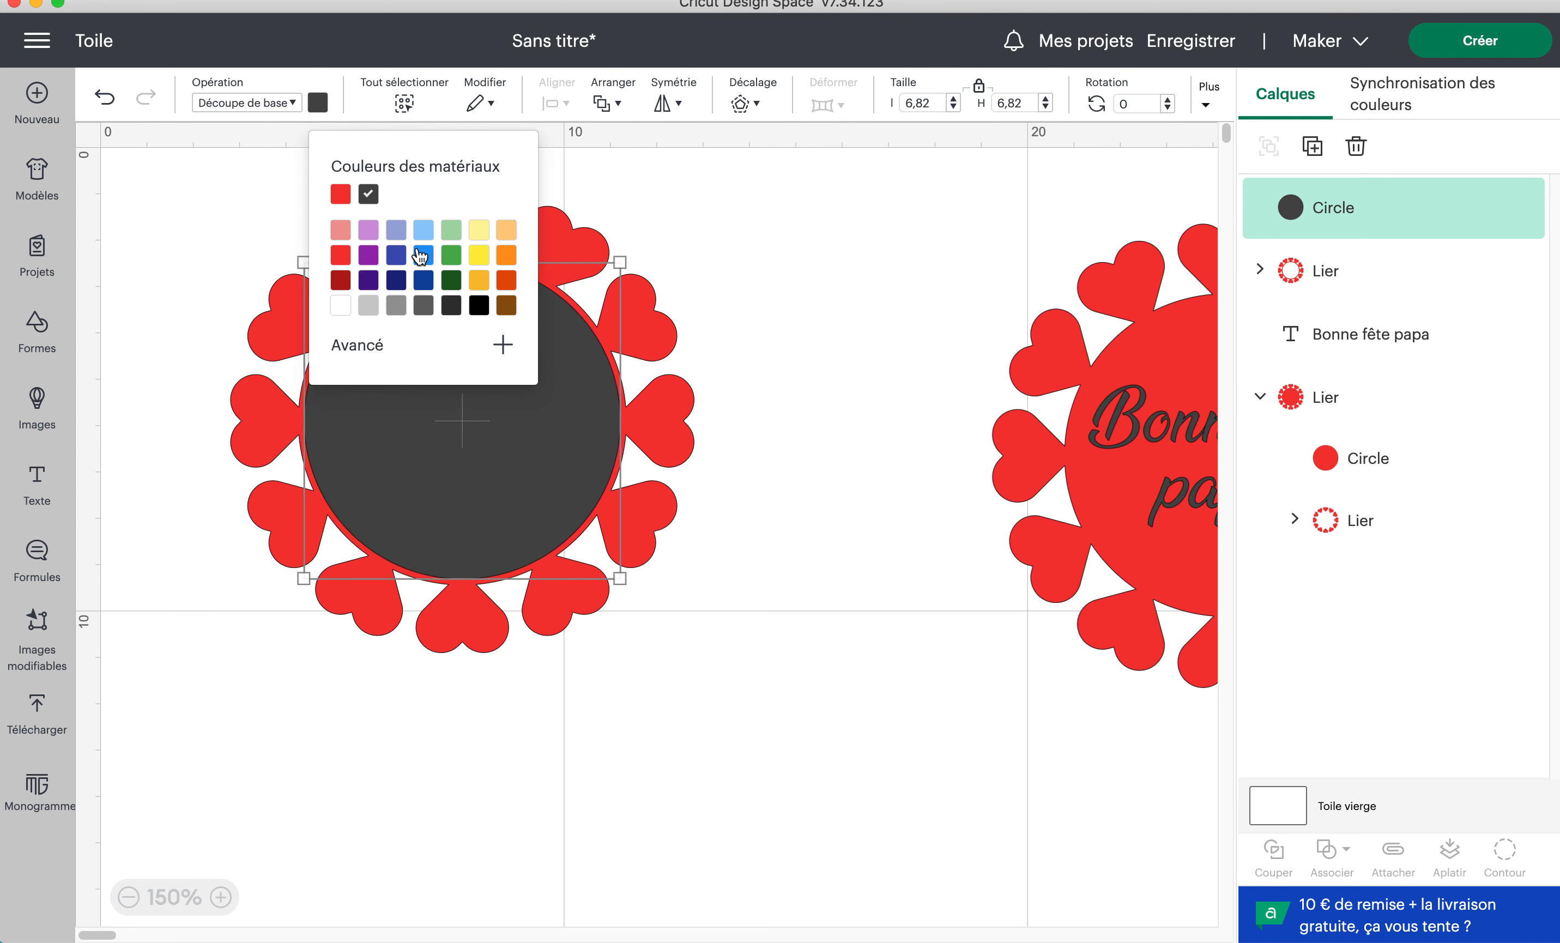
click(427, 232)
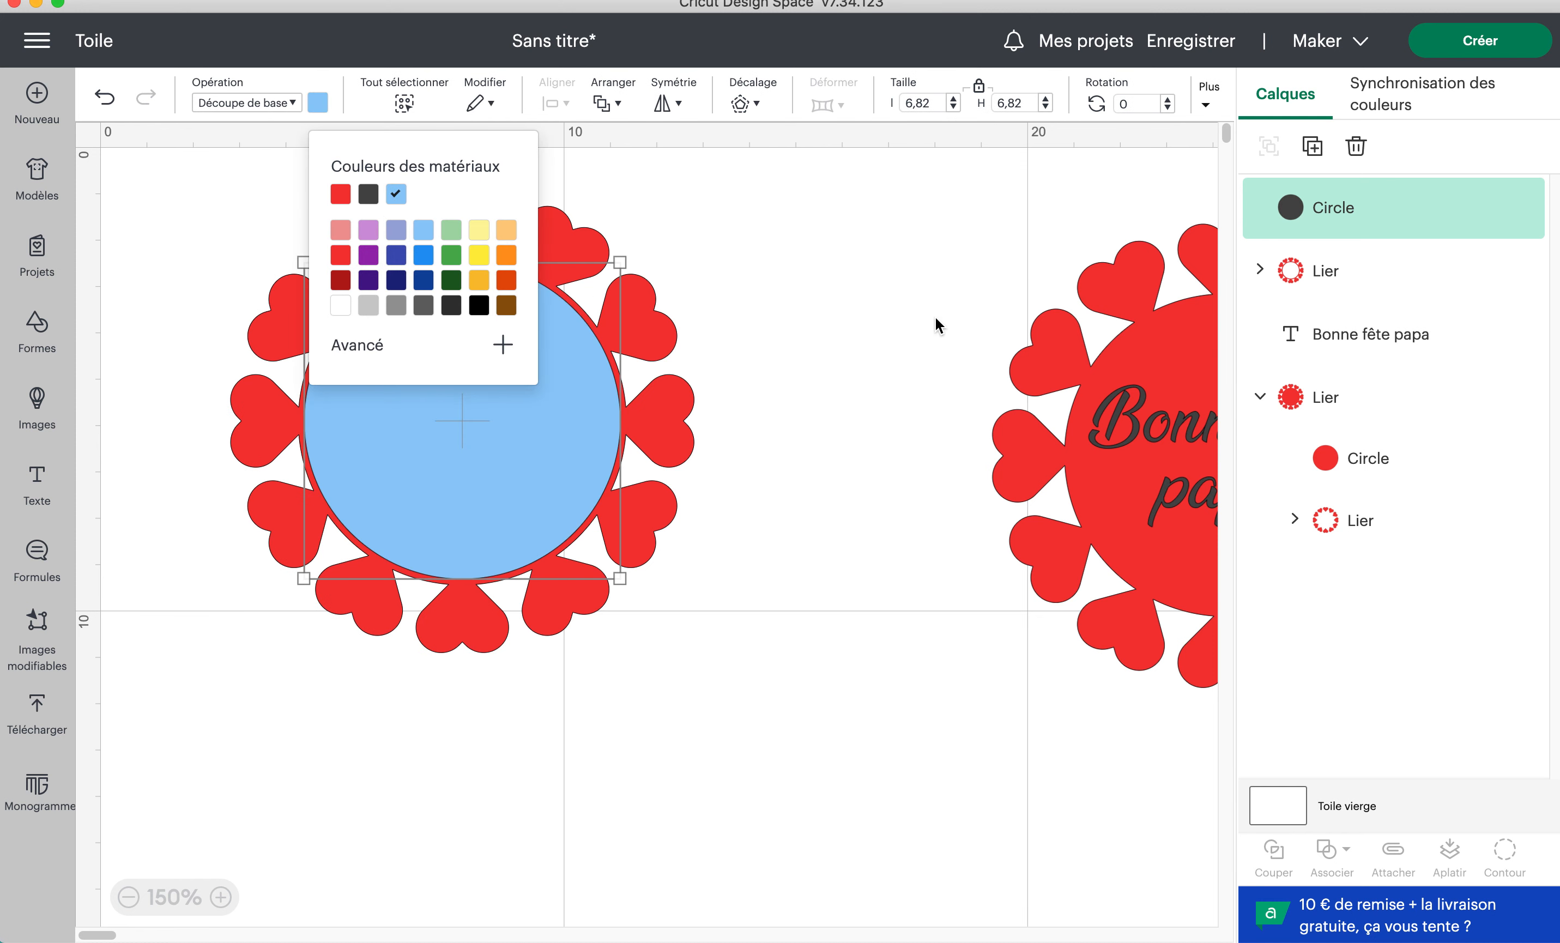
click(878, 244)
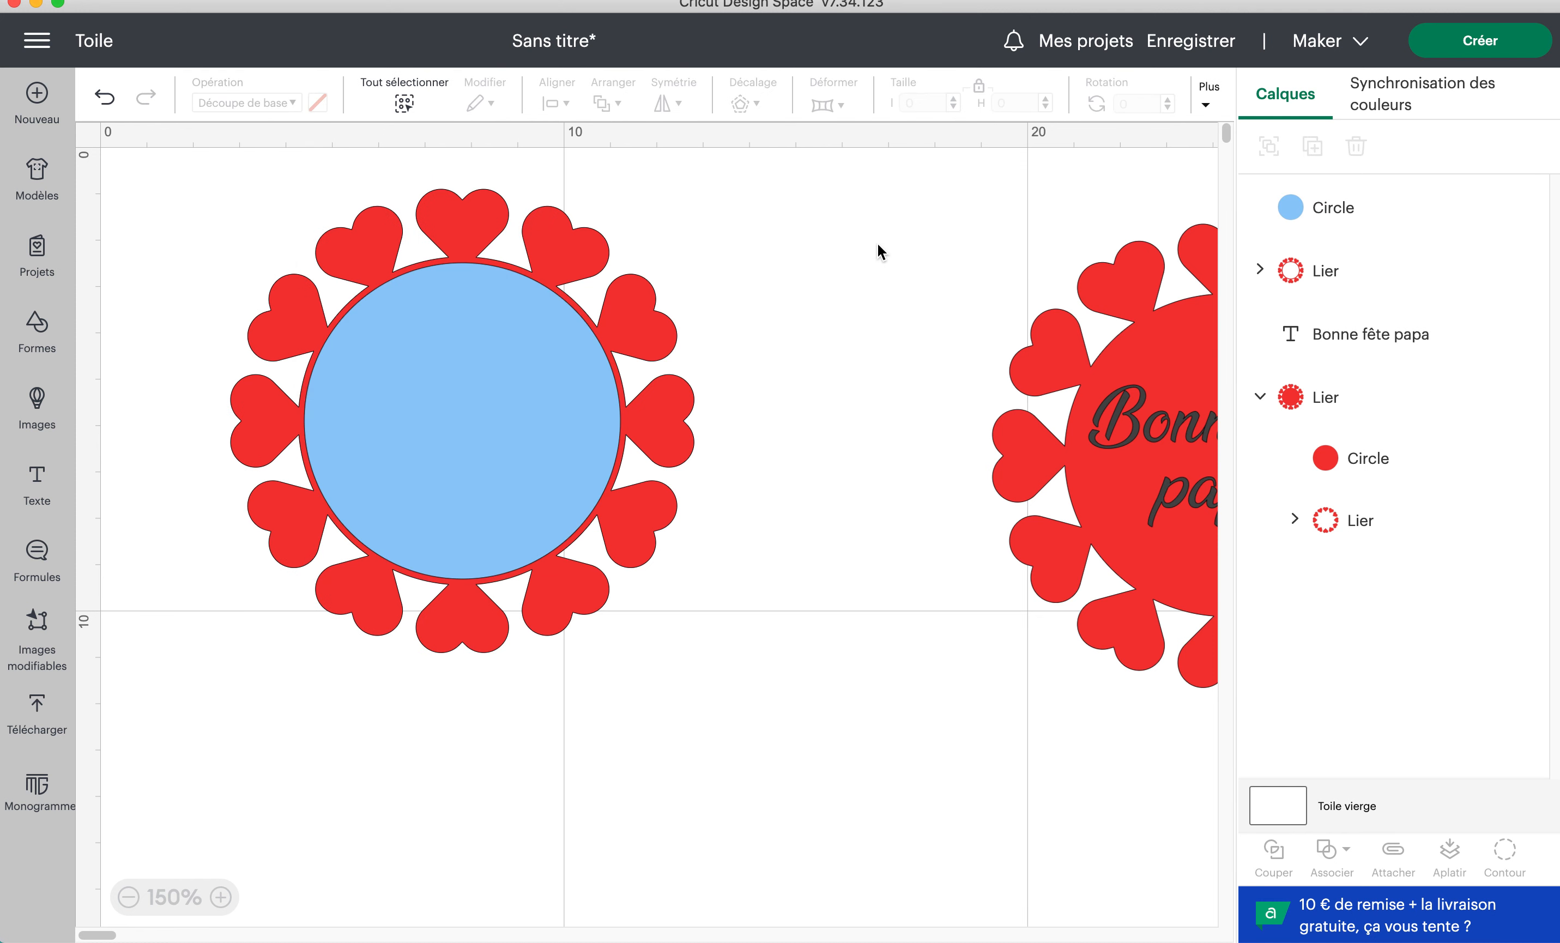
- Duplicate the "Bonne fête papa" text and place the copy in the middle of the light blue circle
click(1149, 415)
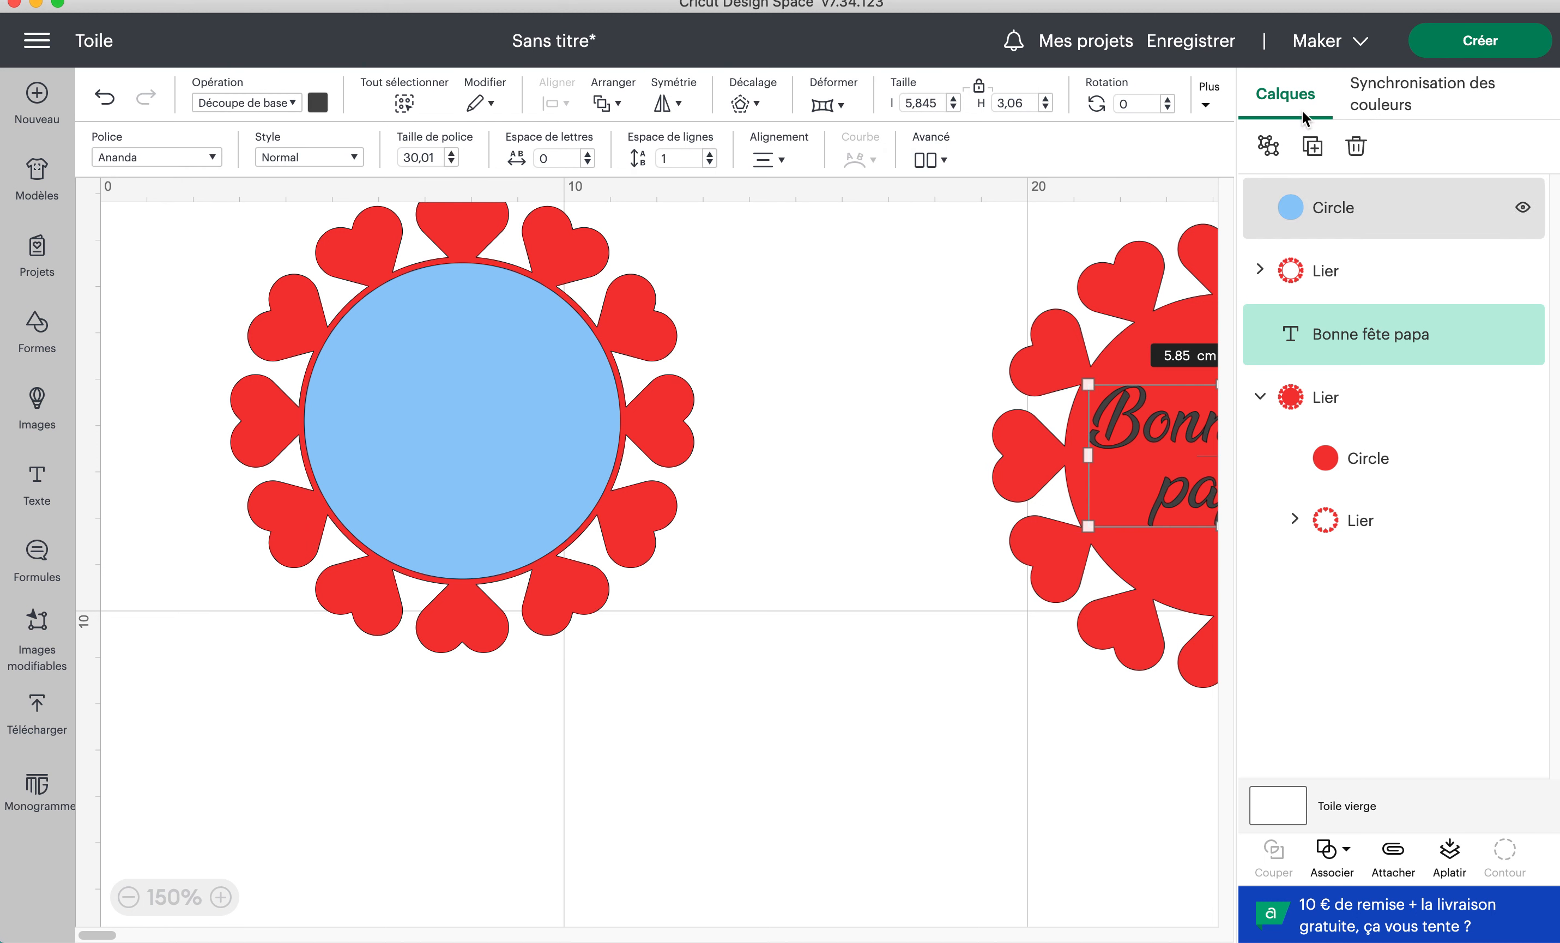
click(1314, 149)
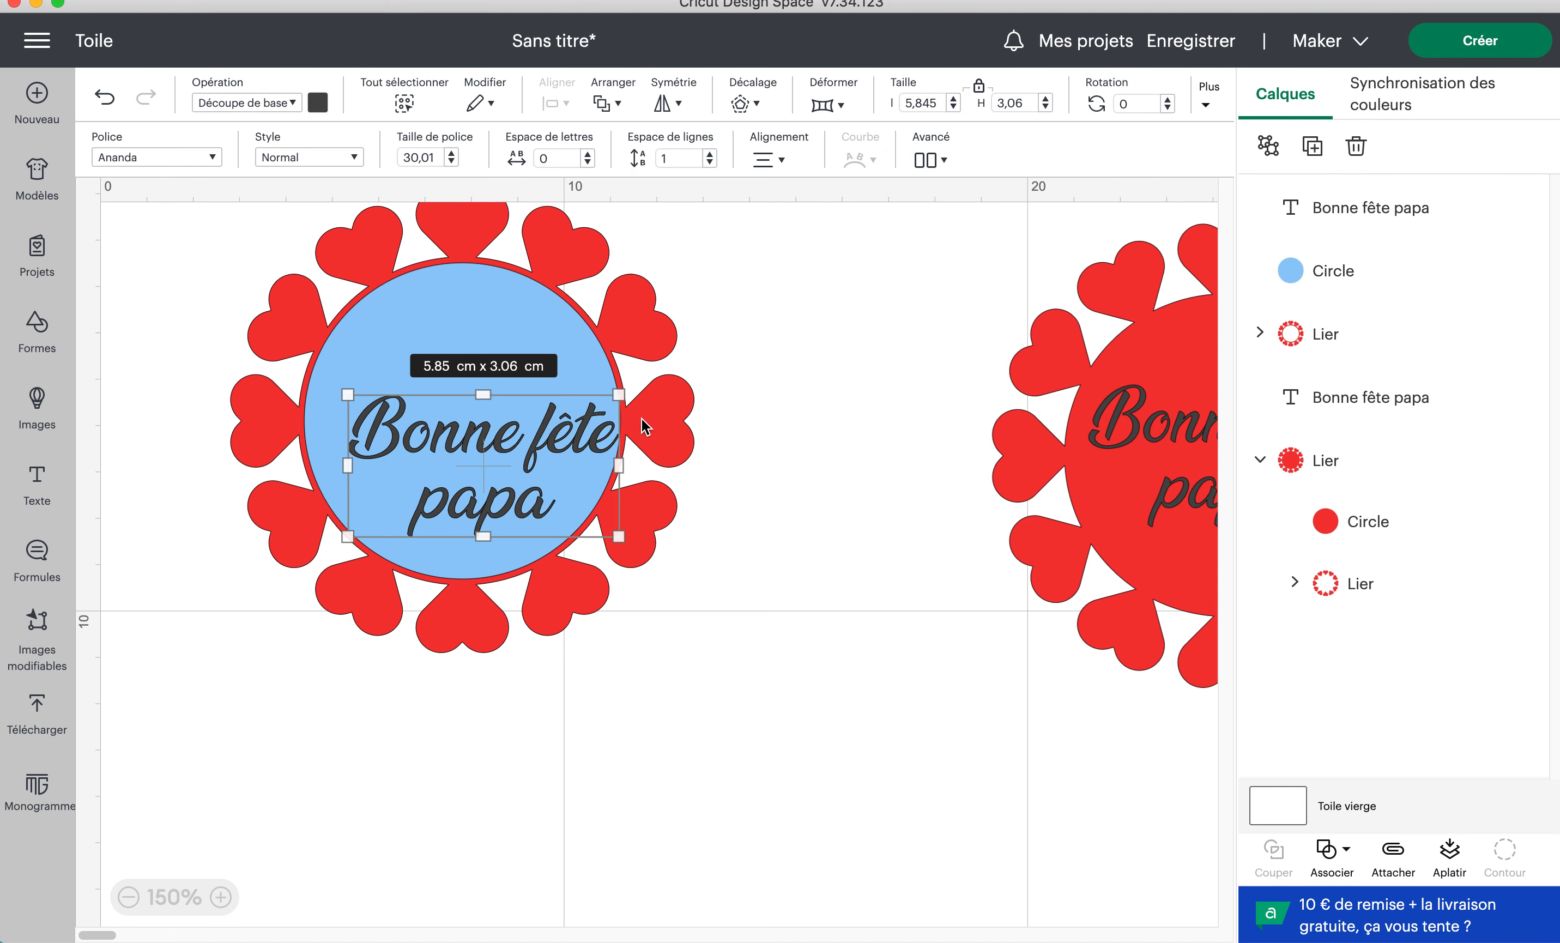
drag(567, 443, 546, 405)
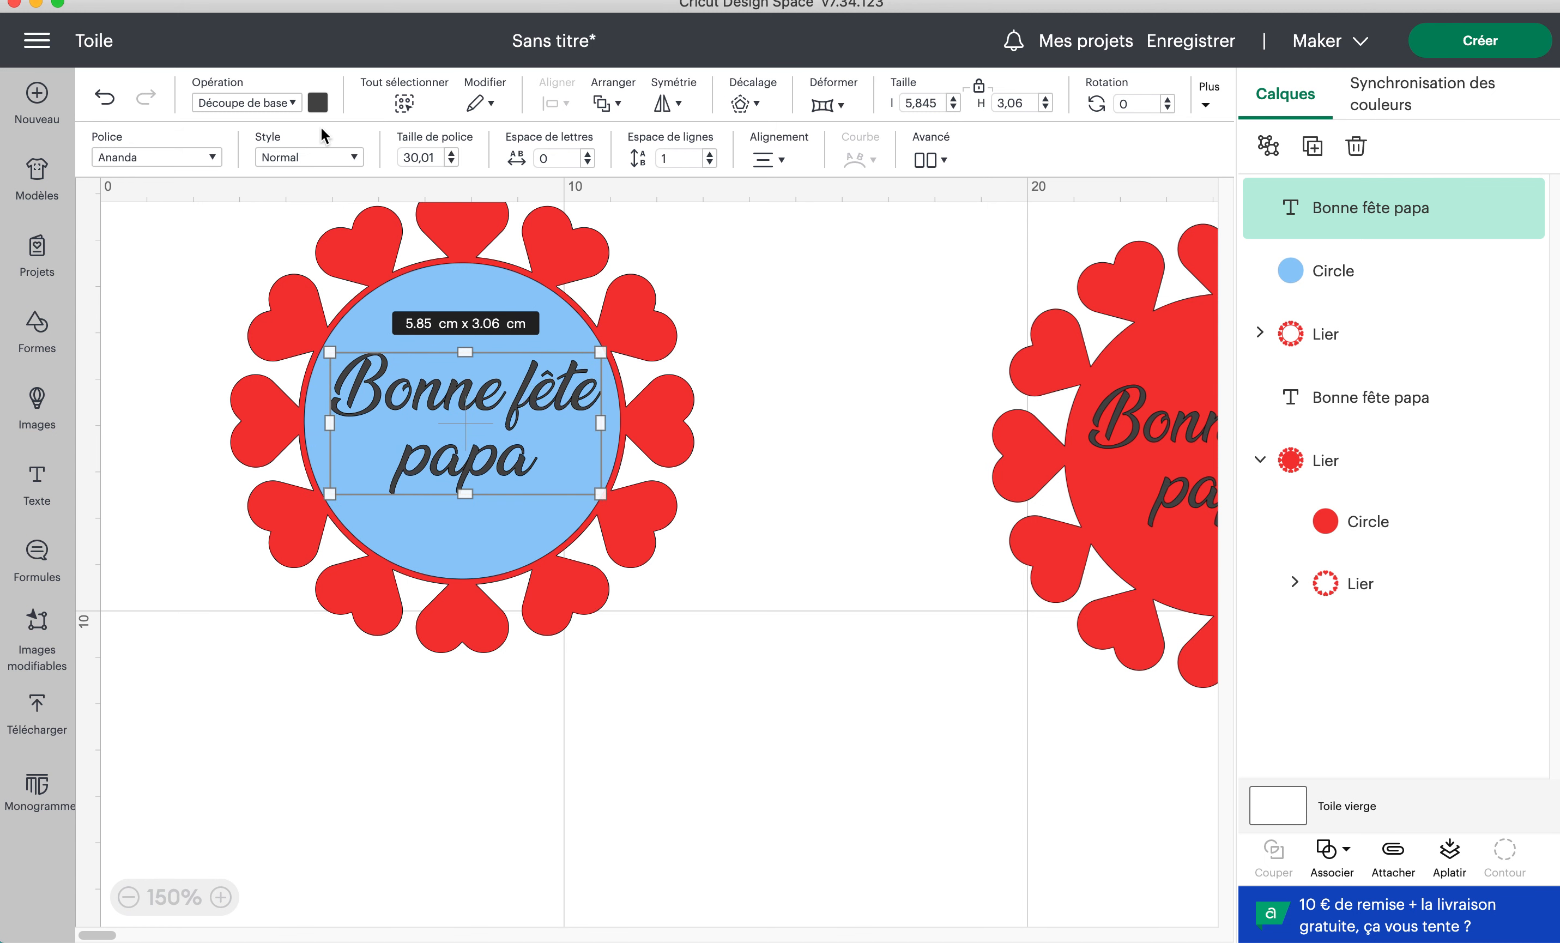
- Colour the text on the blue circle red and give it a drawing operation that outlines the letters
click(318, 102)
click(342, 197)
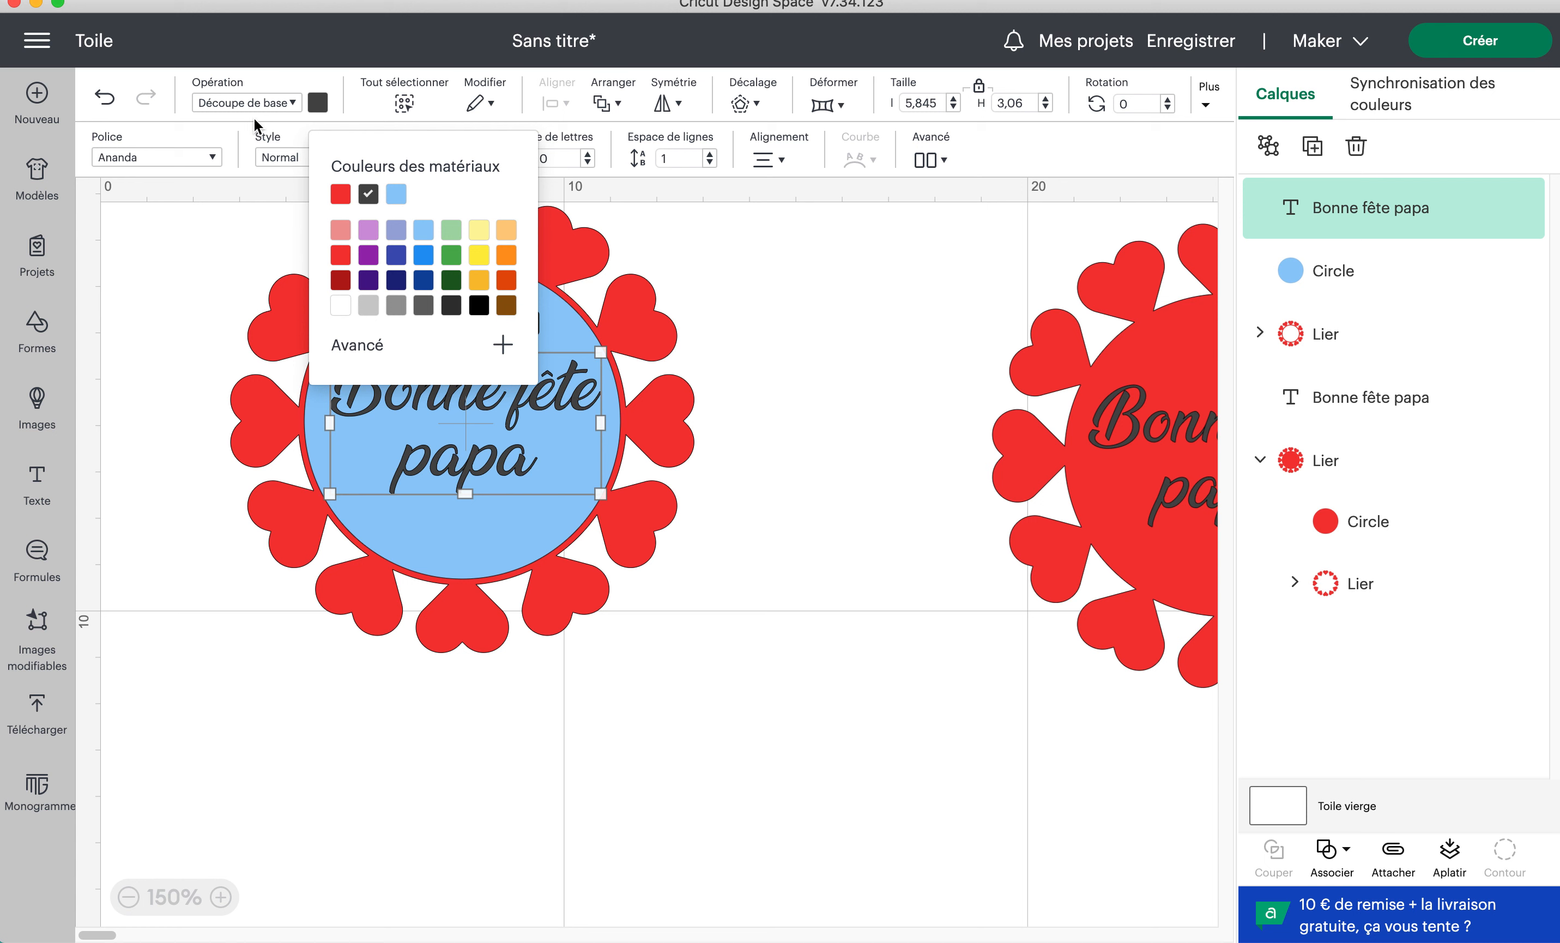
click(251, 105)
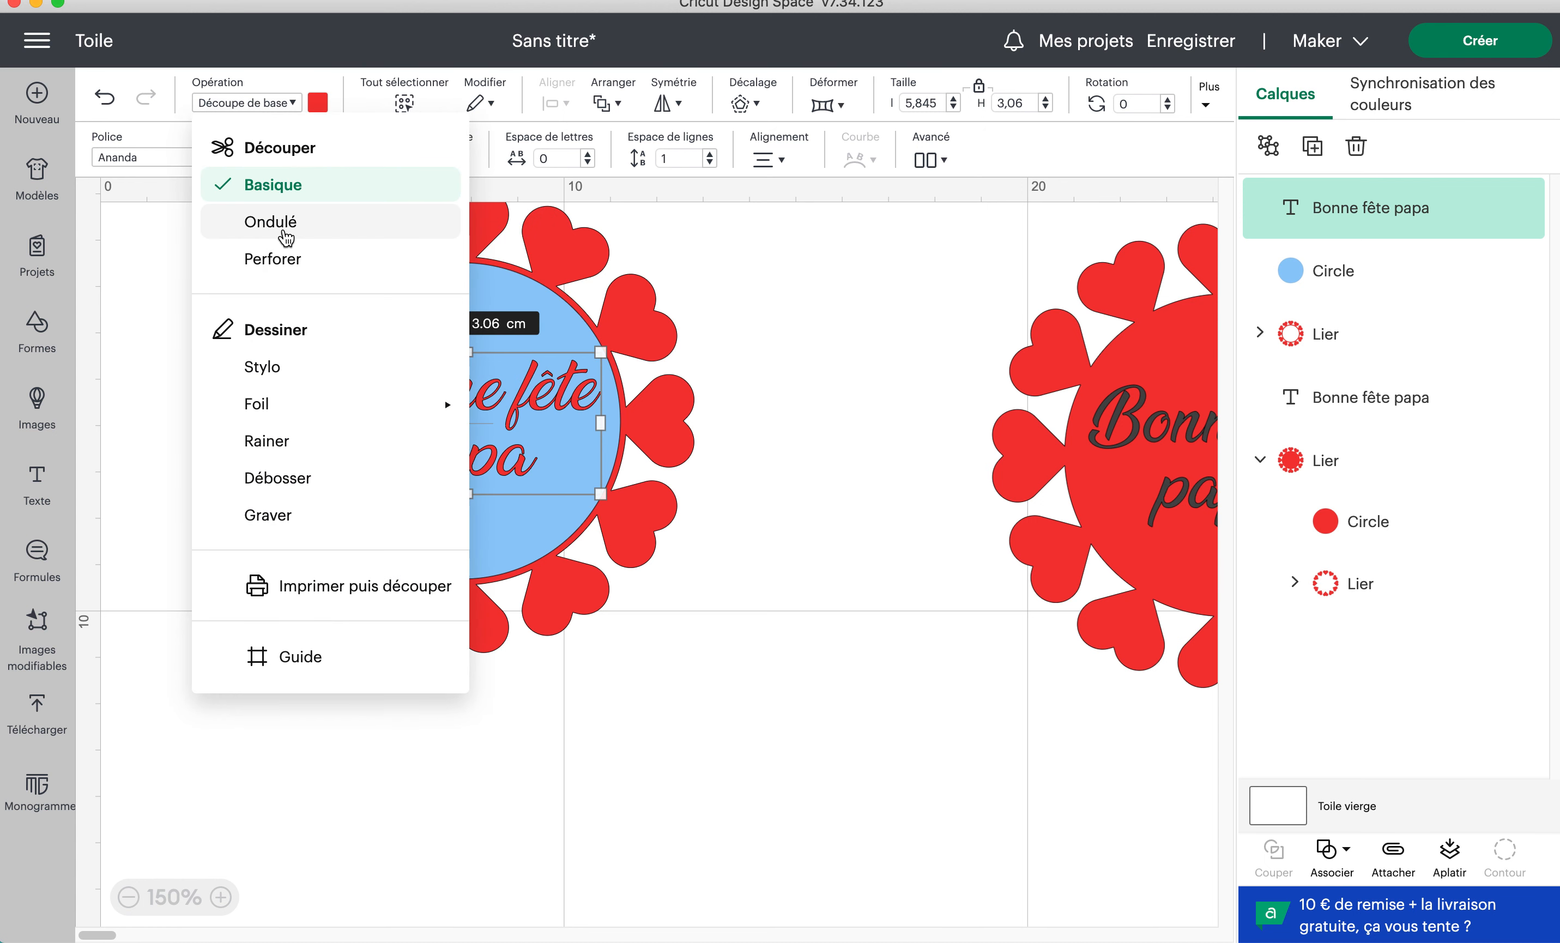
click(893, 343)
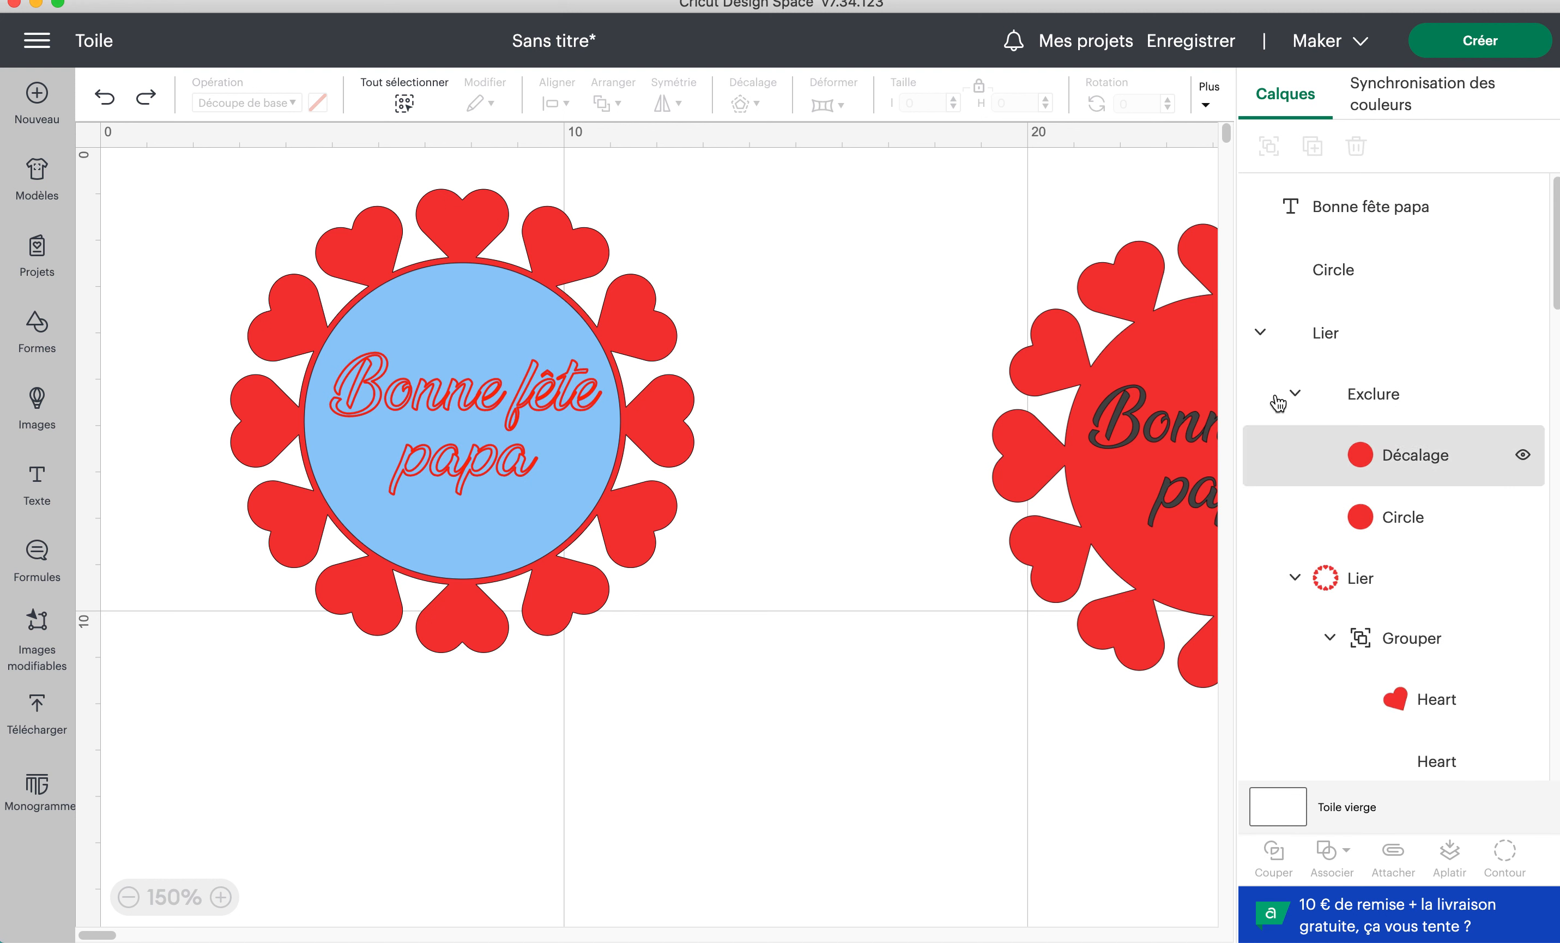
- Attach the red outlined "Bonne fête papa" text to the light blue circle with Attacher
click(1258, 337)
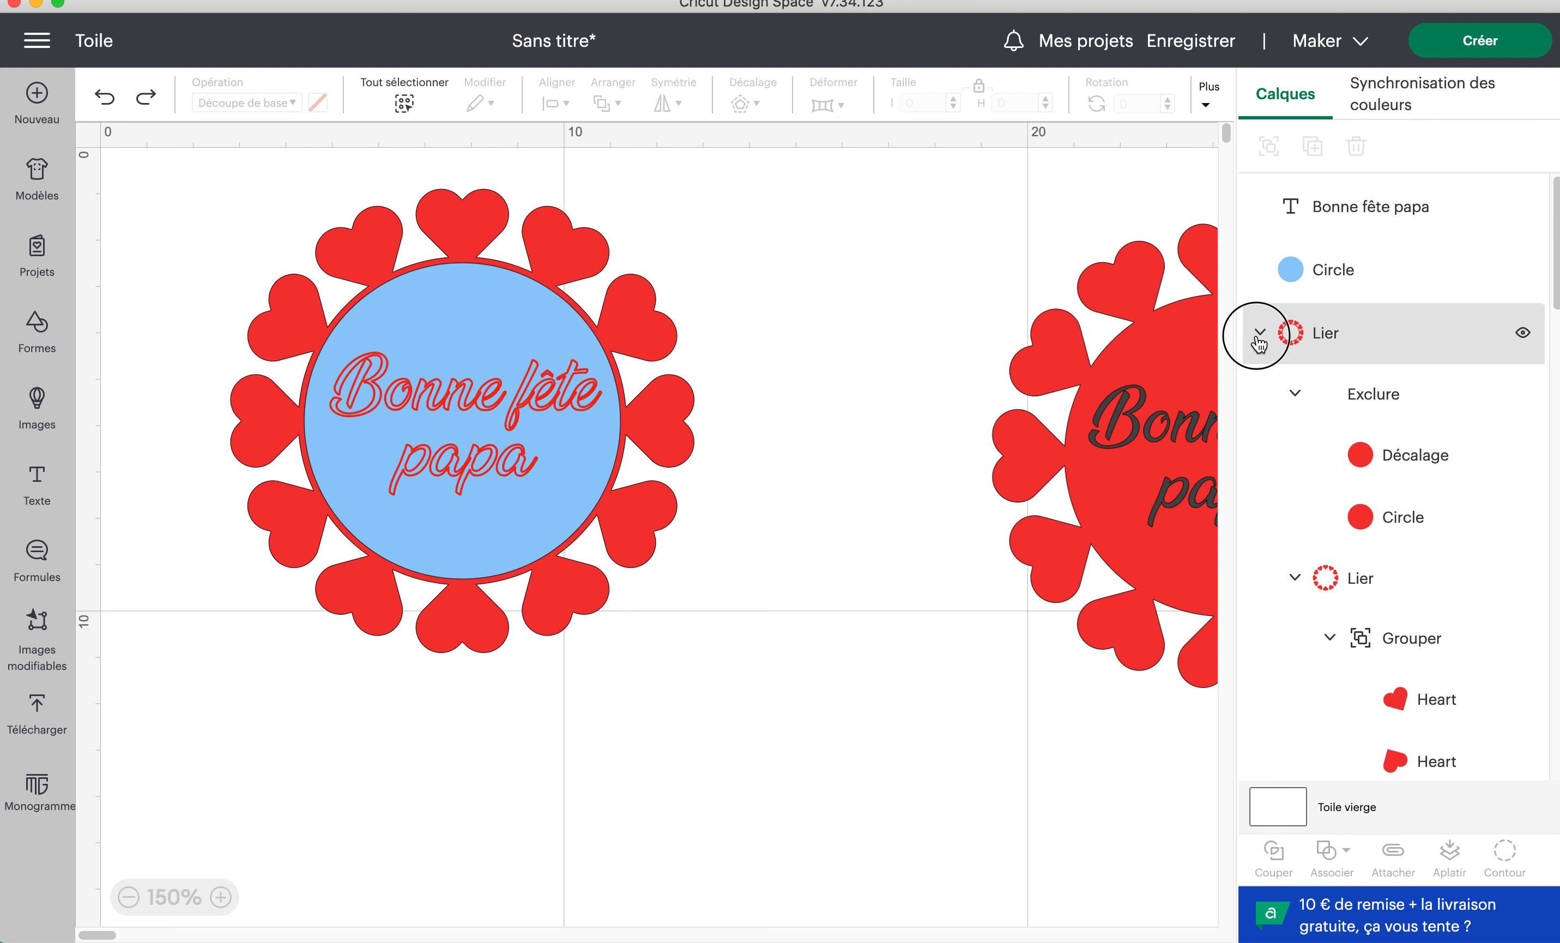
click(1326, 276)
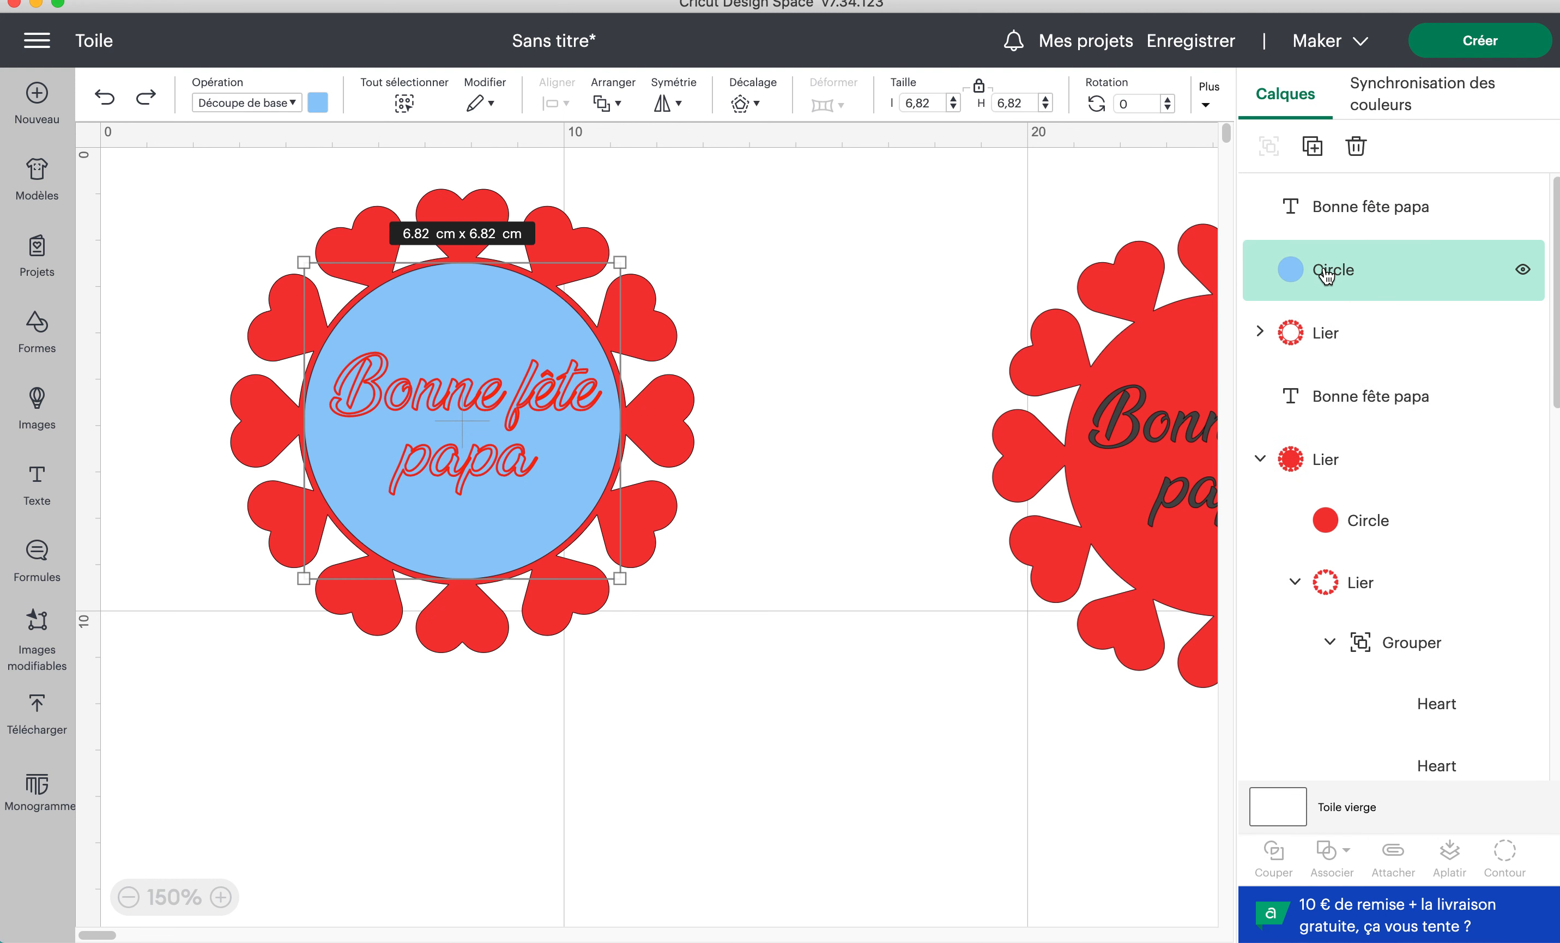
shift+click(1338, 222)
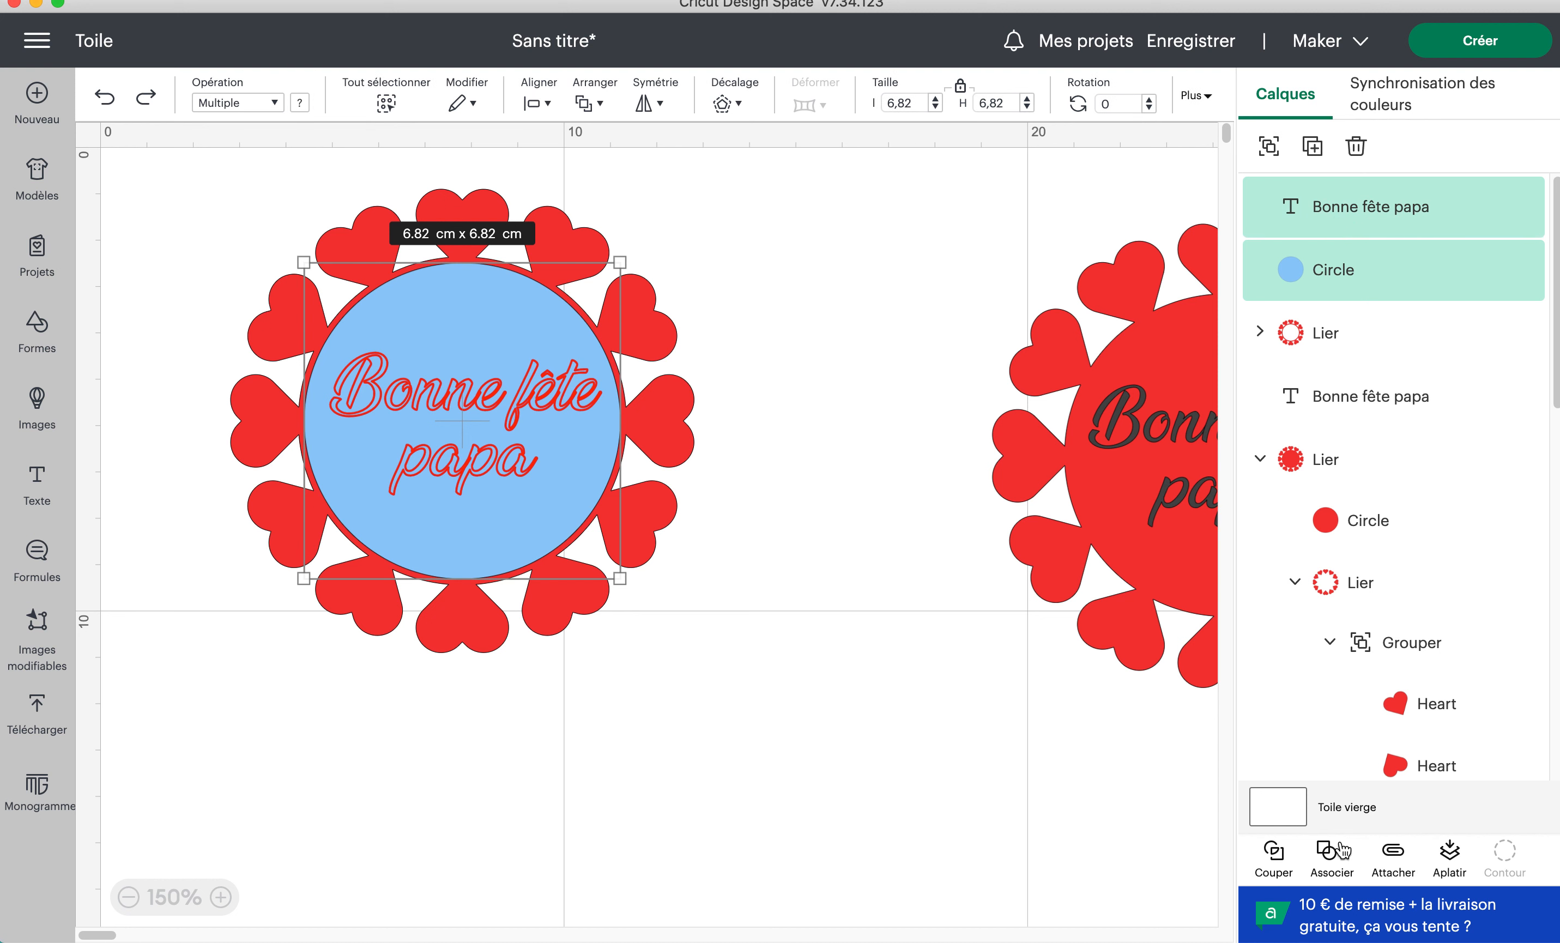
click(1391, 855)
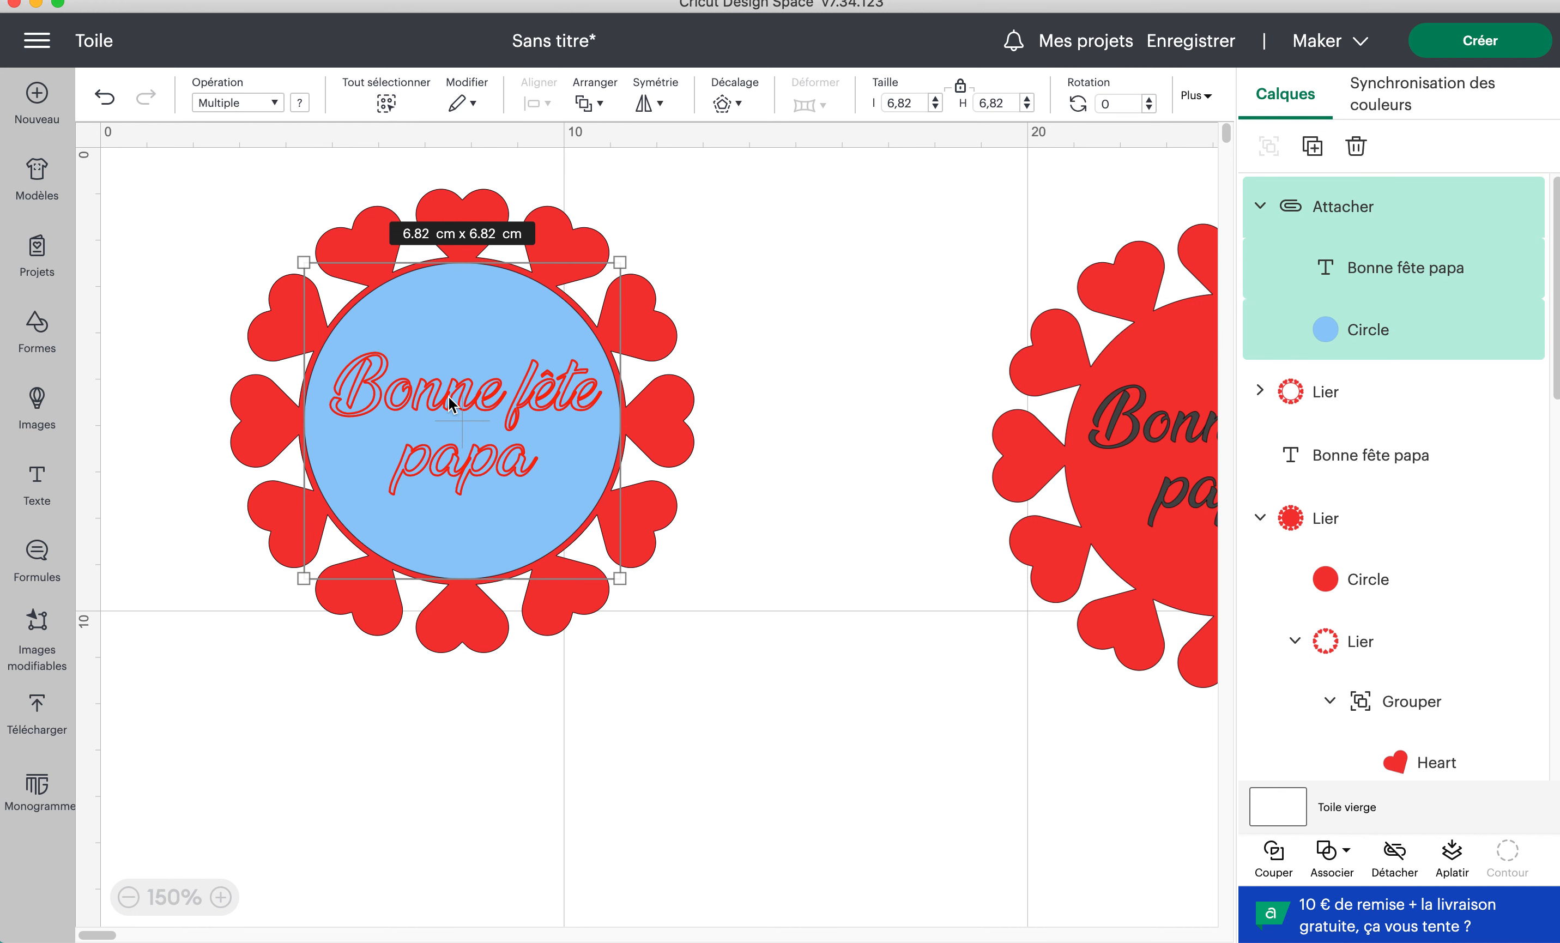
- Move the solid heart badge together with its "Bonne fête papa" text next to the framed blue version
drag(1004, 376, 911, 348)
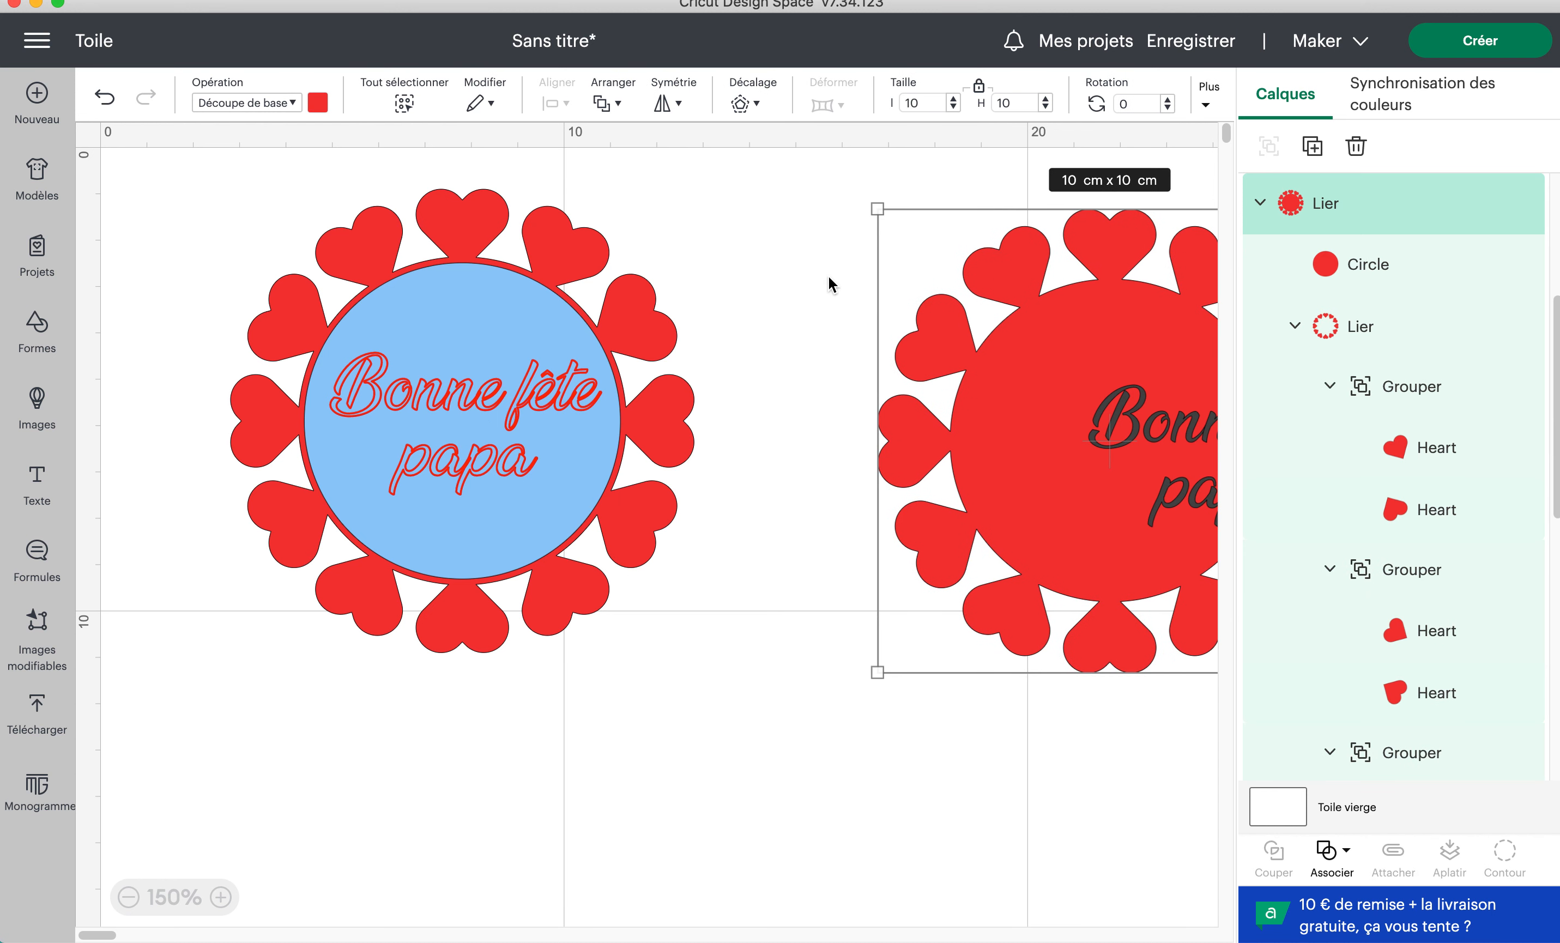
click(805, 238)
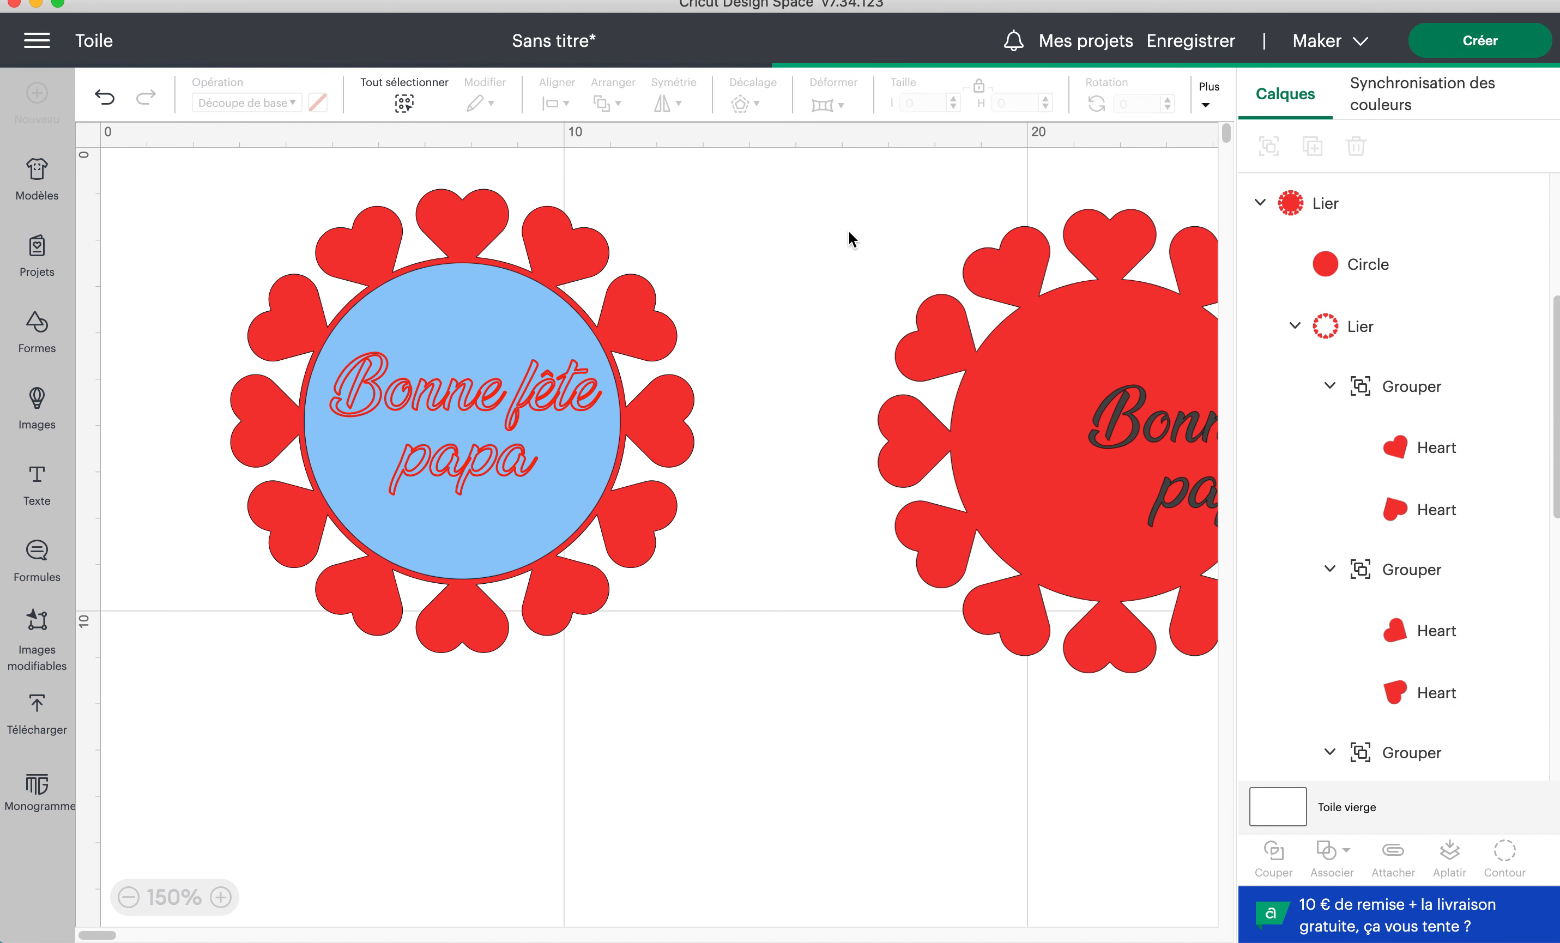
drag(845, 239, 1175, 553)
drag(1153, 435, 914, 372)
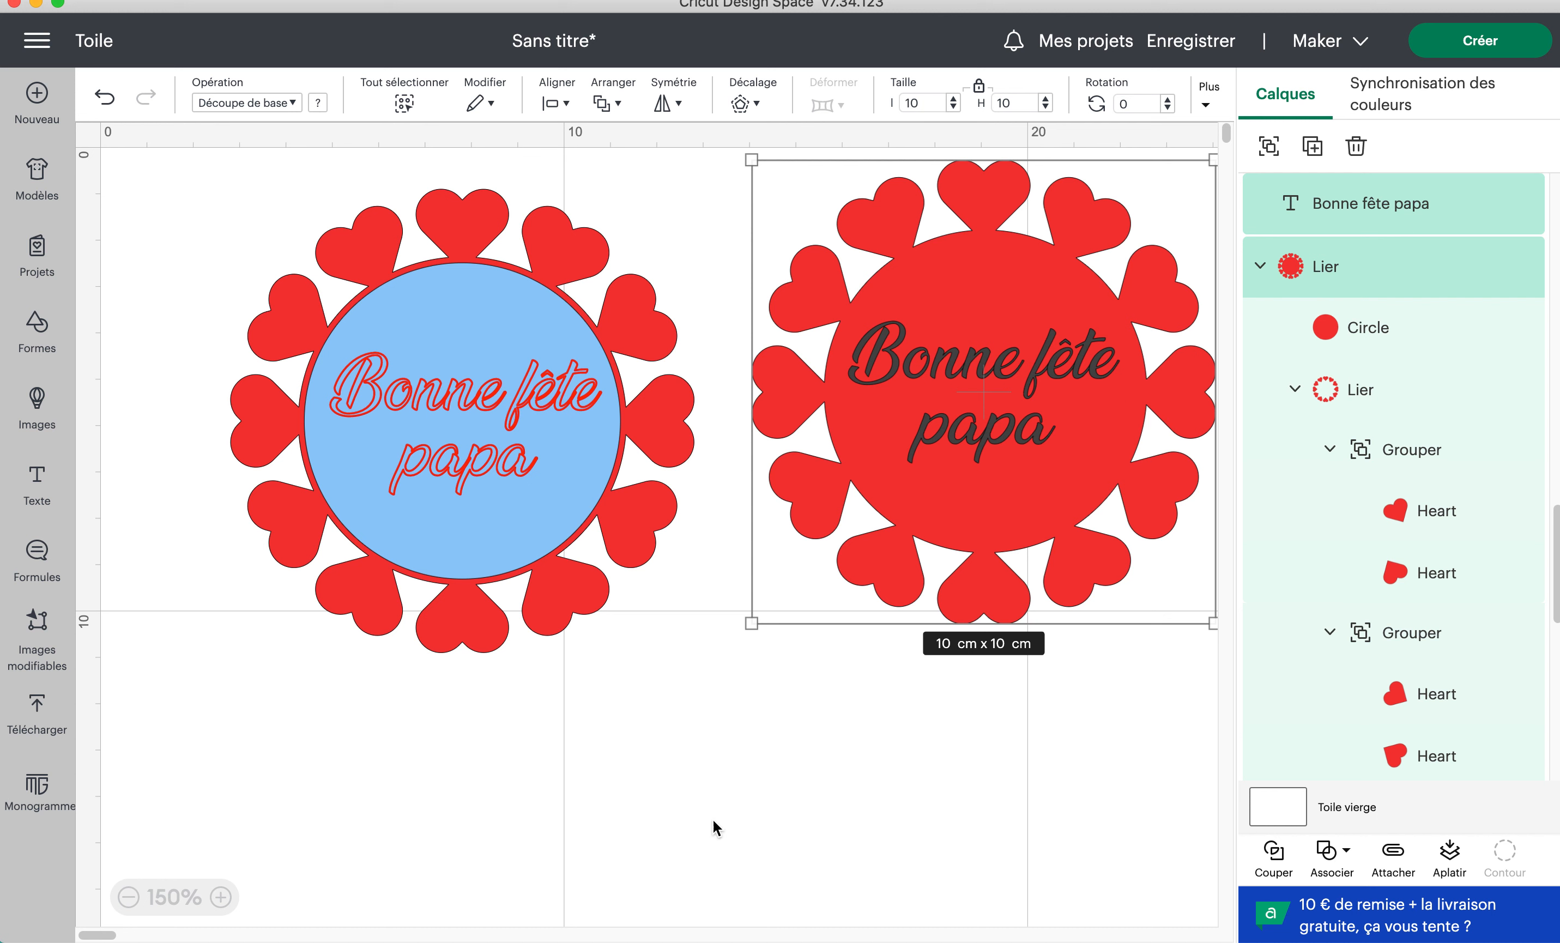